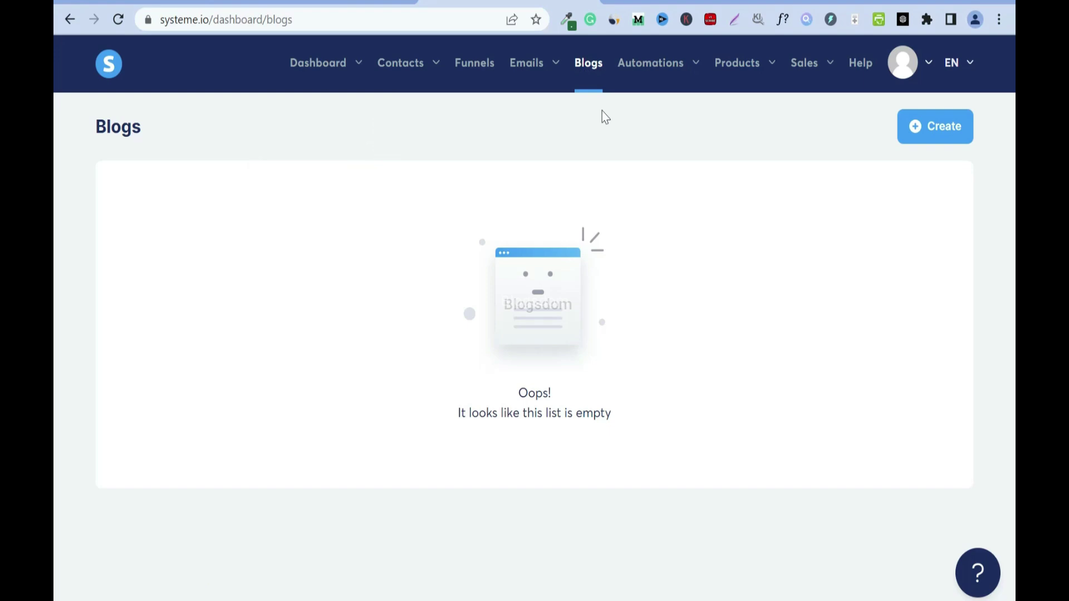
Start creating a new blog and name it "Affiliate Marketing".
left_click(937, 136)
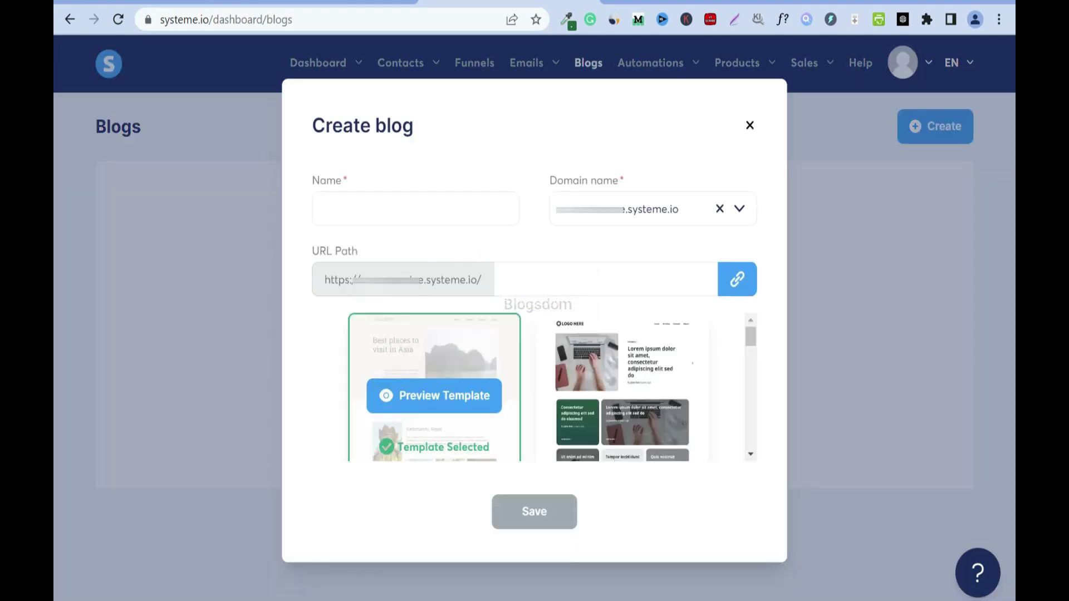
type("Affiliate Marketing")
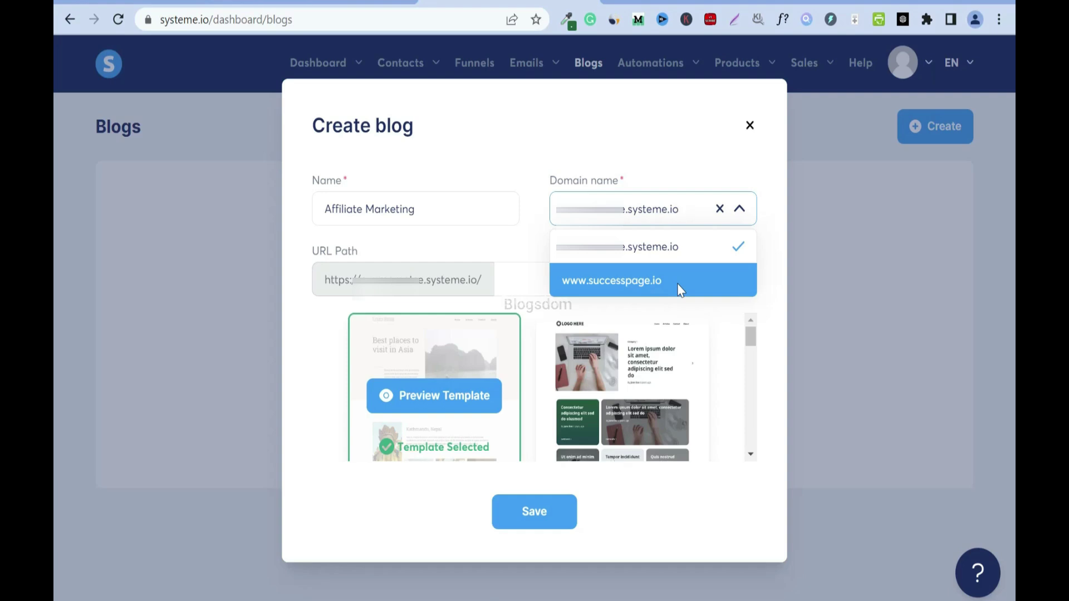
left_click(679, 287)
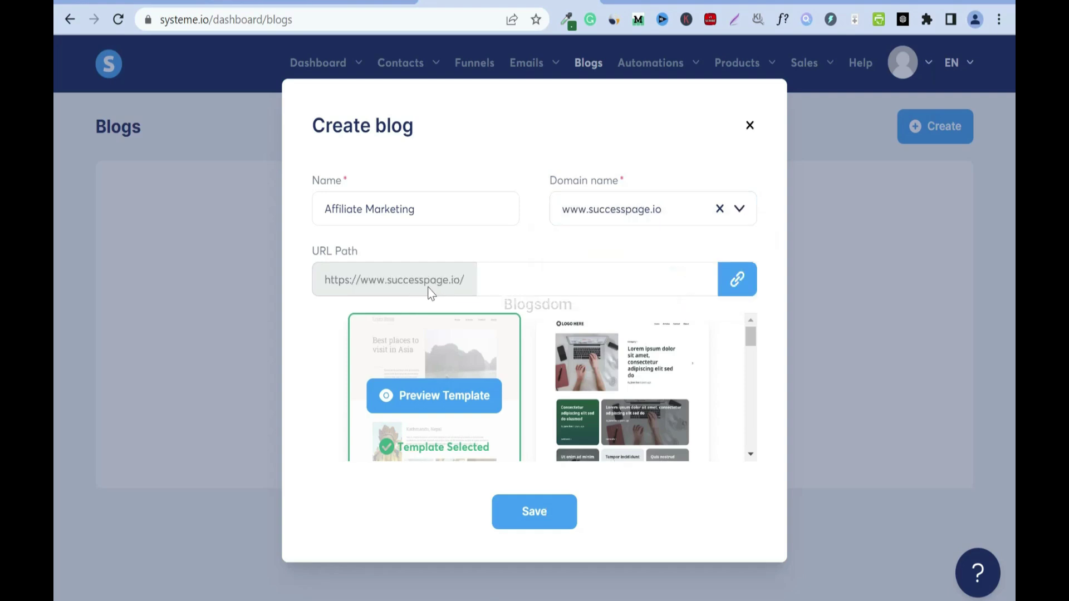
left_click(741, 210)
left_click(661, 245)
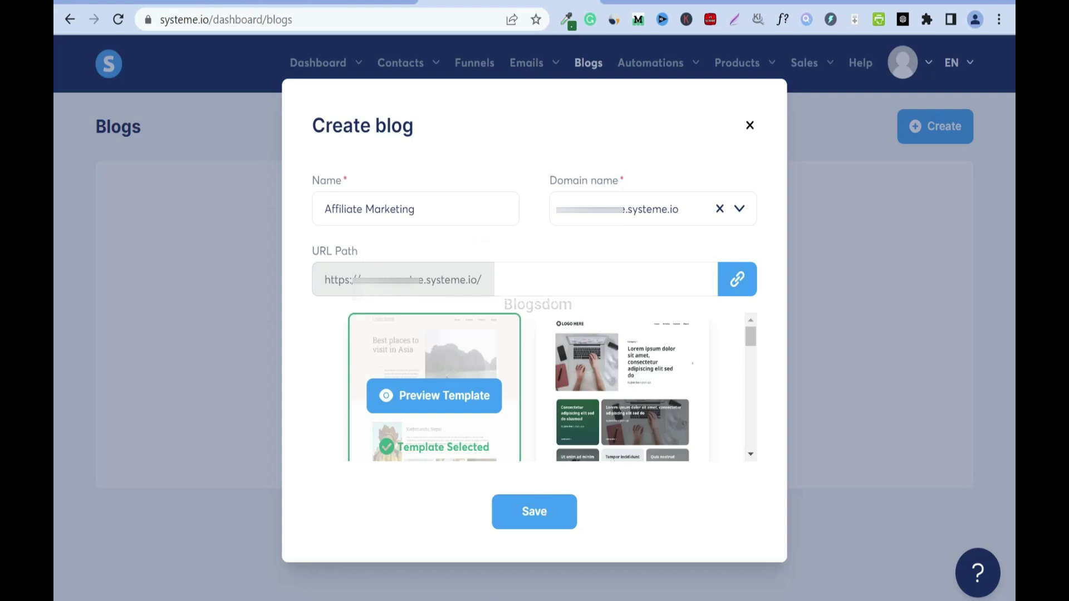
Set the blog's URL path to "makemoneyonline".
left_click(585, 279)
type("makem")
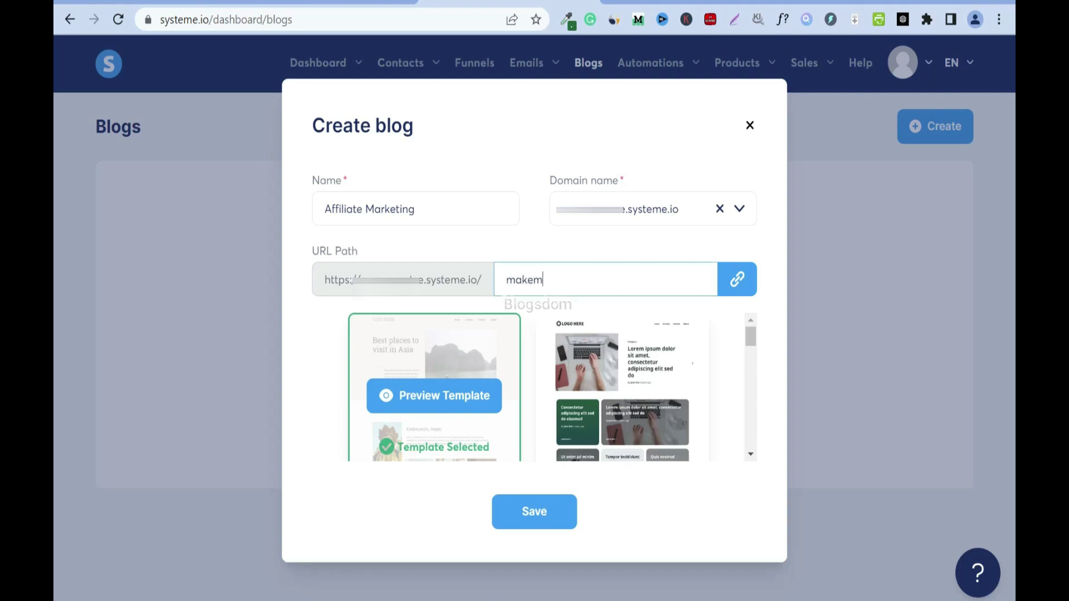
type("oneyonline")
Replace the blog's URL path with "affiliatemarketing" and dismiss the ChatGPT Writer popup.
left_click_drag(598, 279, 506, 280)
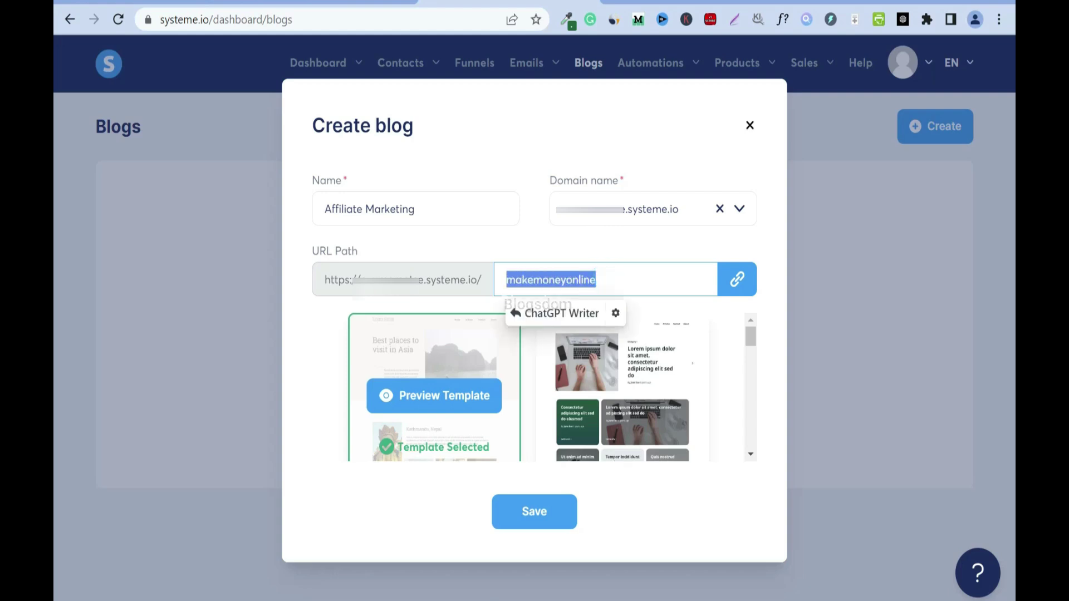
key("BackSpace")
type("affil")
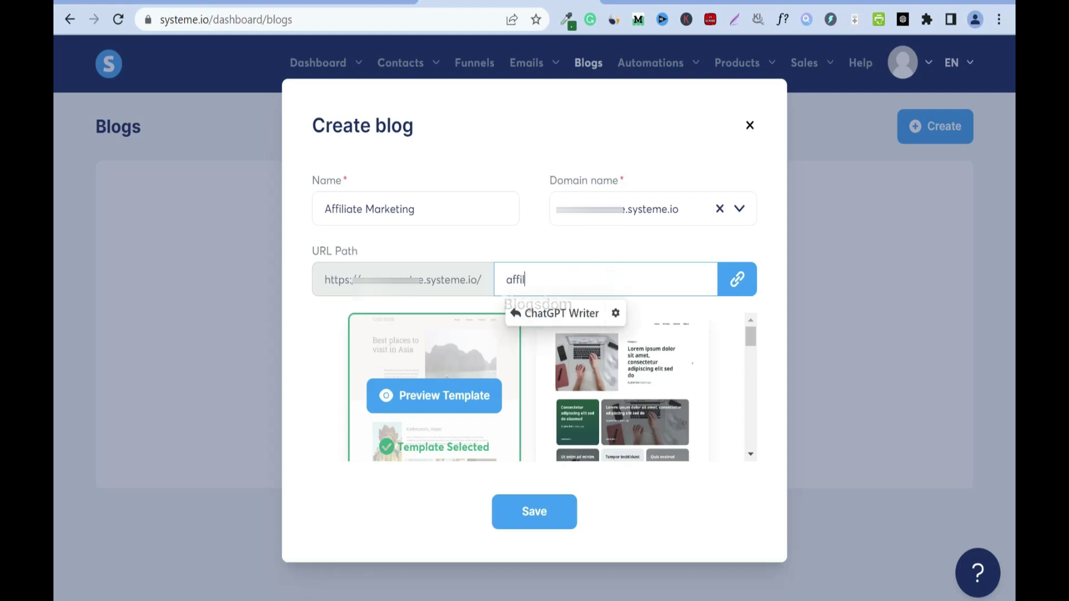
type("iatemarketing")
left_click(615, 313)
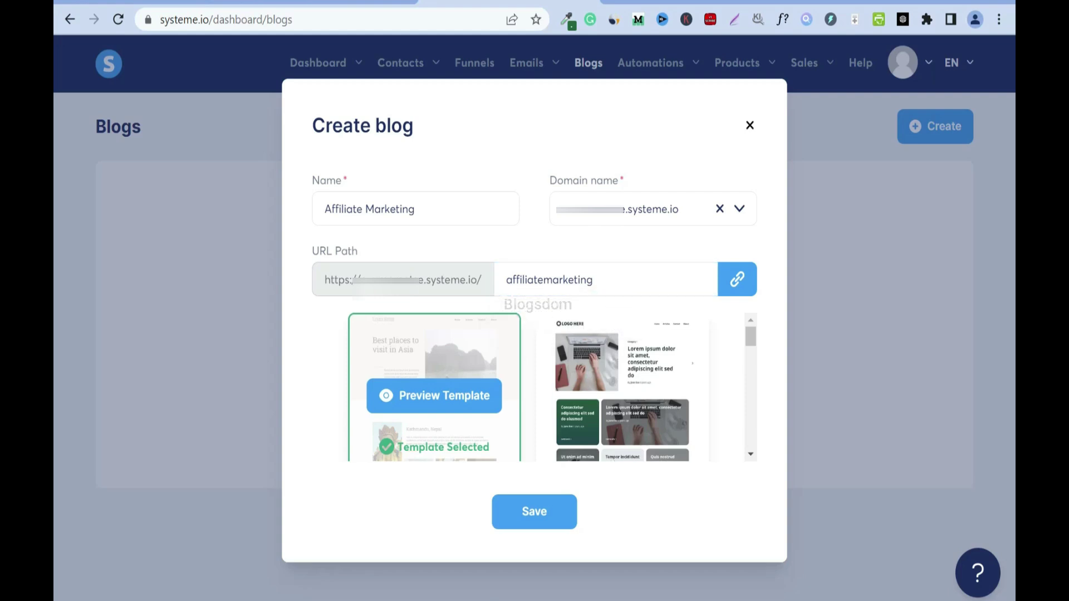
Try a space, a hyphen and an underscore between the two words of the URL path, removing each again.
left_click(543, 279)
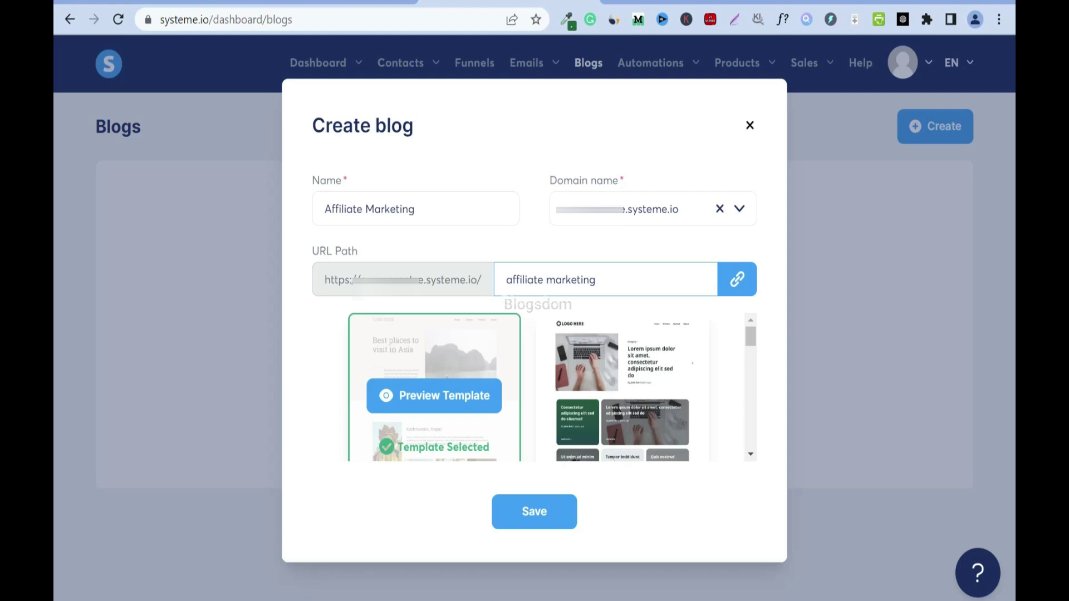
key("BackSpace")
type("-")
key("BackSpace")
type("_")
key("BackSpace")
Copy and clear the URL path, and paste "affiliatemarketing" back into it.
left_click_drag(606, 280, 504, 279)
key("ctrl+c")
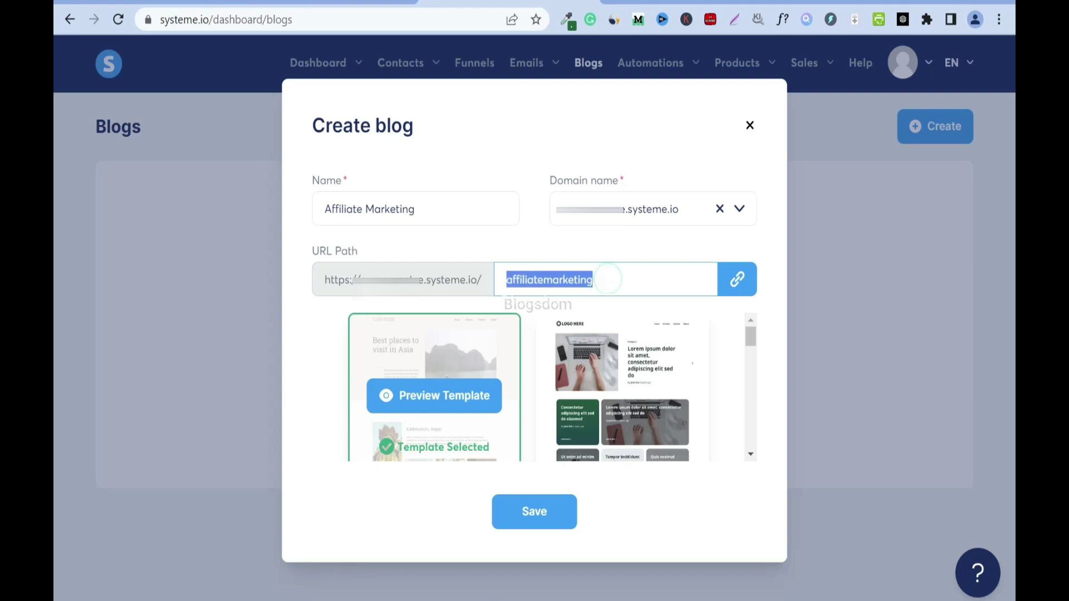
key("BackSpace")
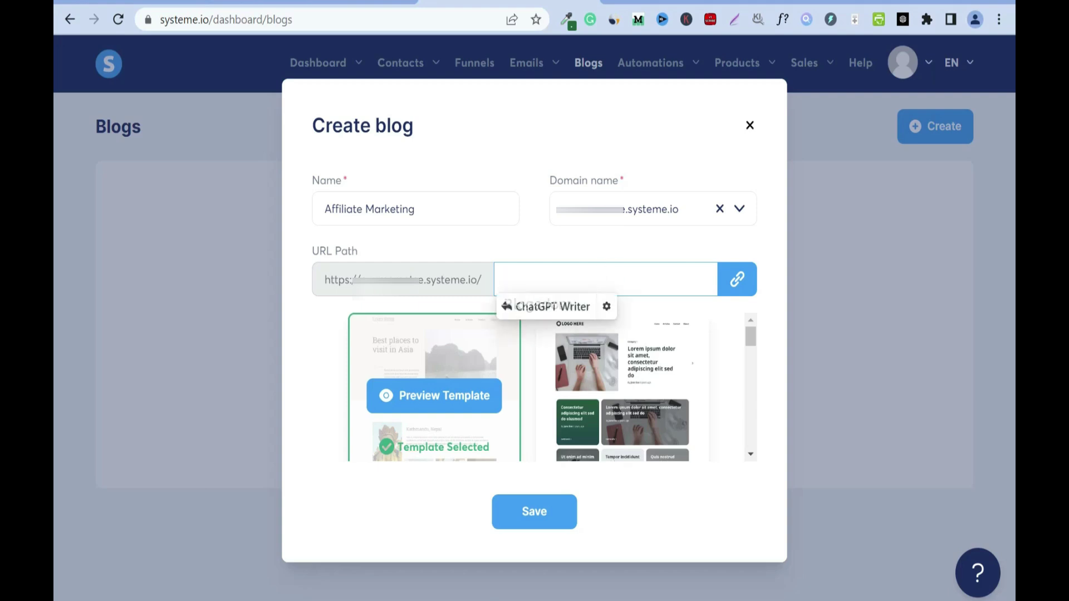
left_click(607, 307)
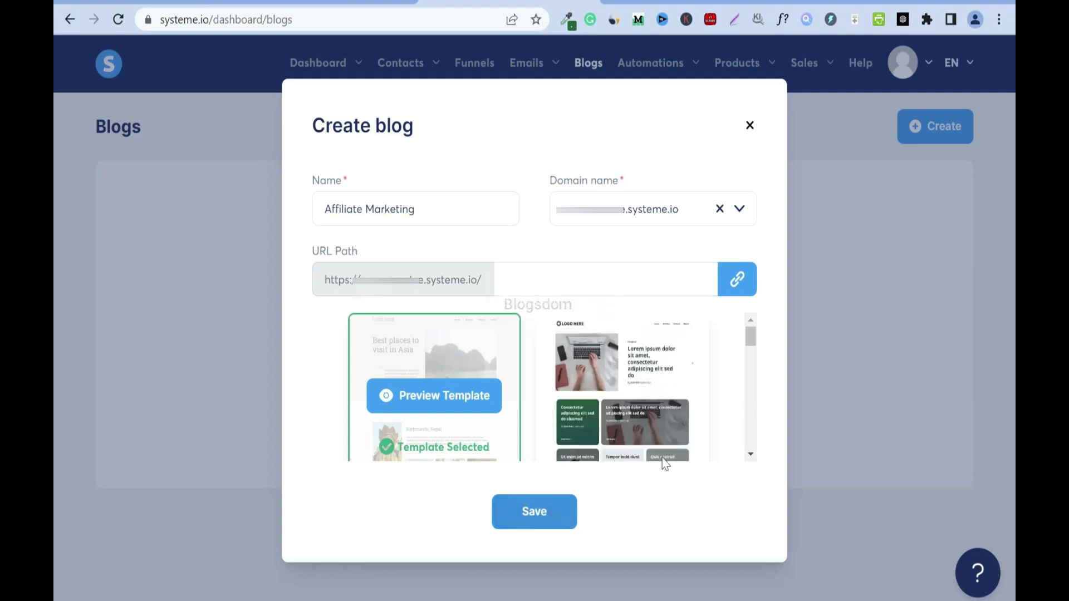
mouse_move(553, 365)
left_click(507, 280)
key("ctrl+v")
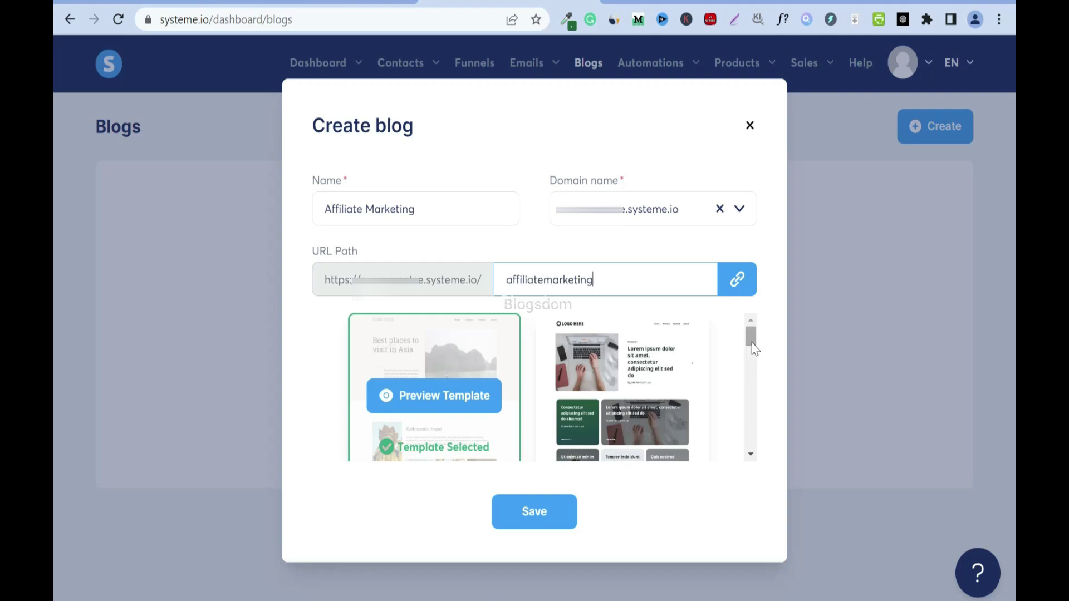
Look through the available blog template thumbnails and return to the start of the list.
left_click(751, 454)
left_click(750, 454)
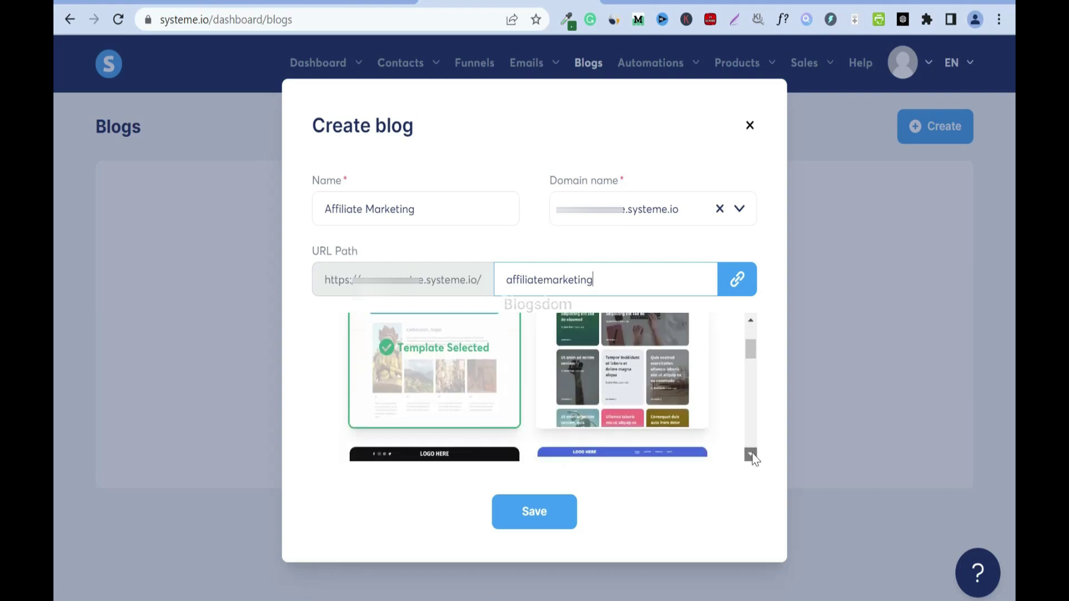
left_click(750, 455)
left_click(751, 455)
left_click(750, 455)
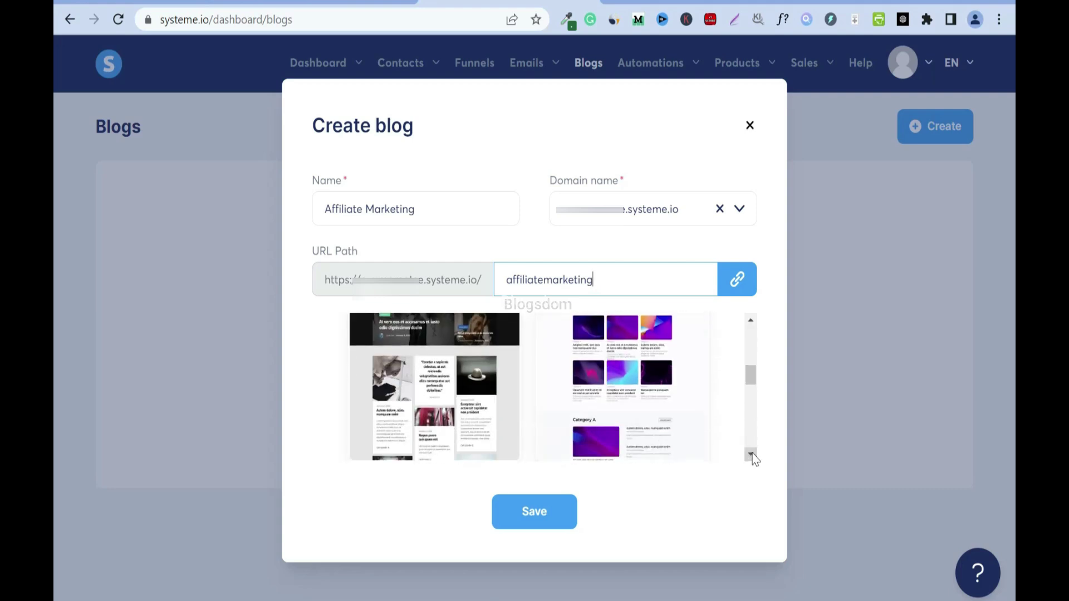
left_click(750, 455)
left_click(750, 455)
left_click(750, 455)
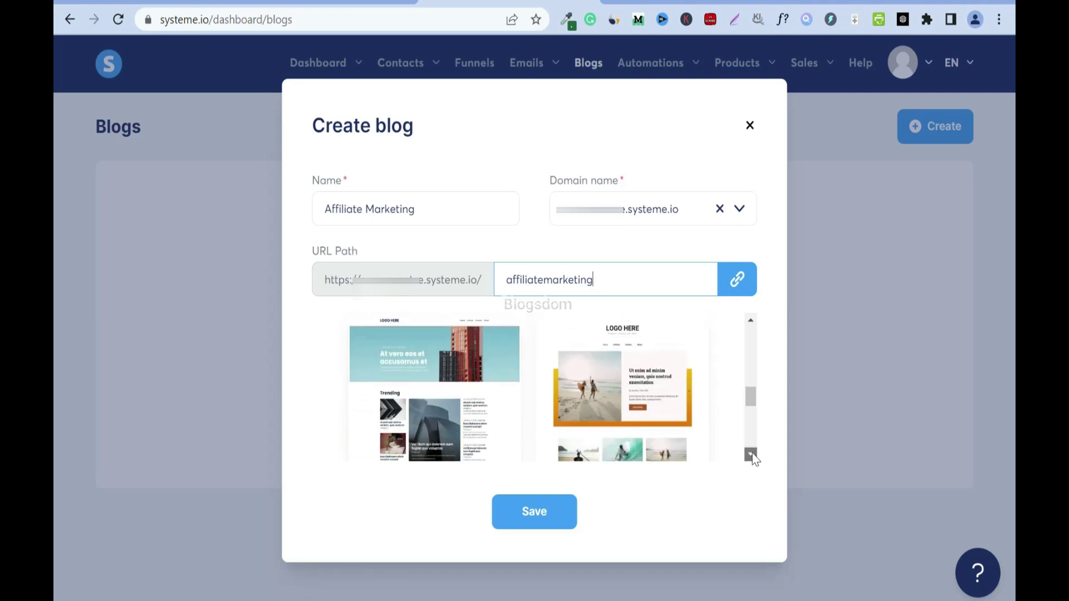
left_click(751, 454)
right_click(761, 329)
left_click(754, 328)
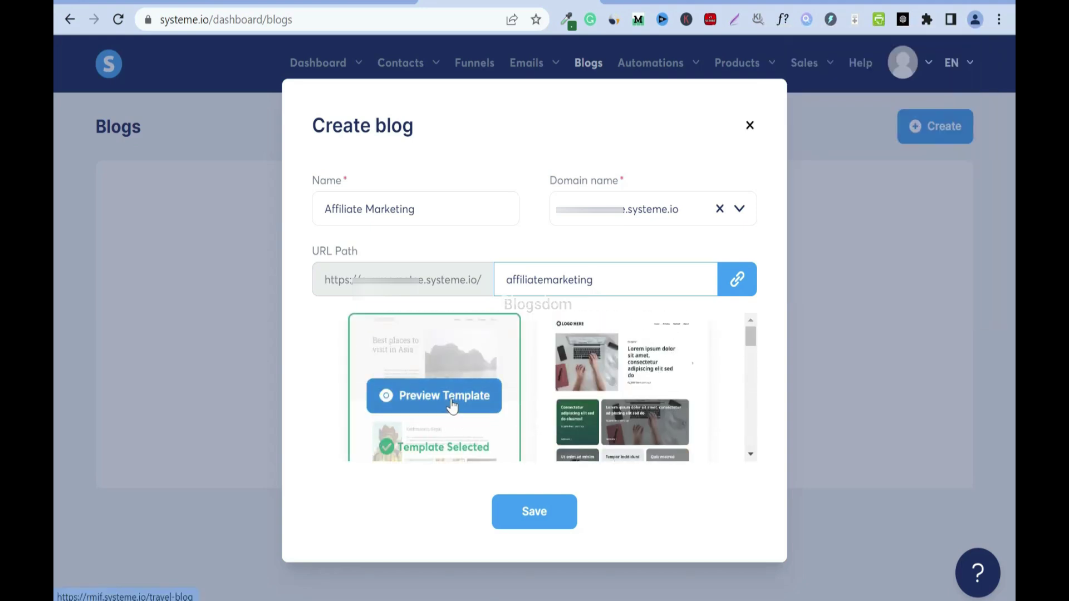
Open the previews of the first two blog templates in new browser tabs.
right_click(452, 405)
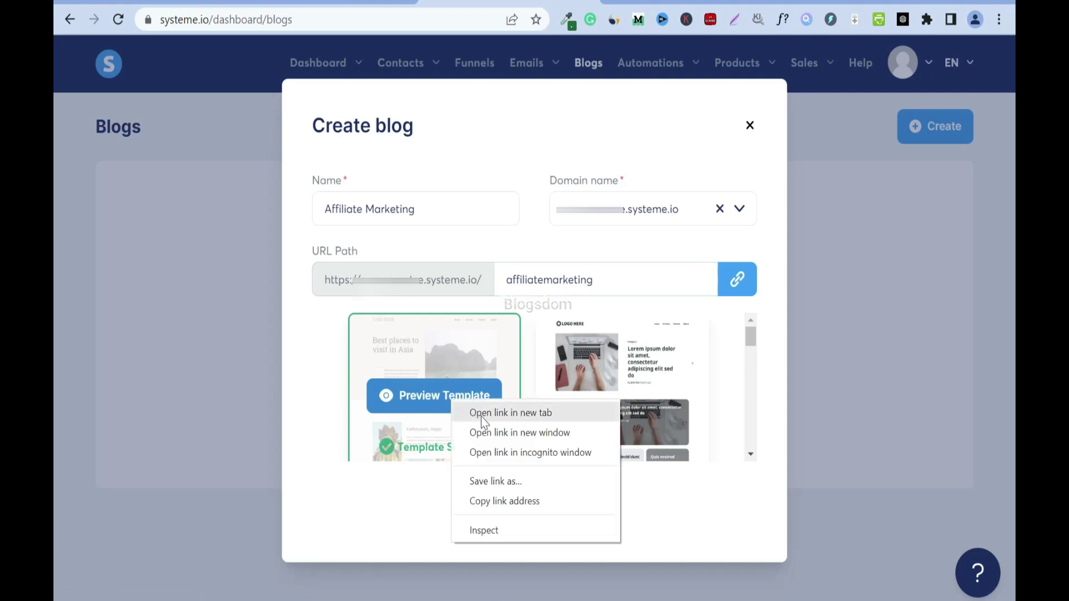
left_click(481, 416)
right_click(624, 395)
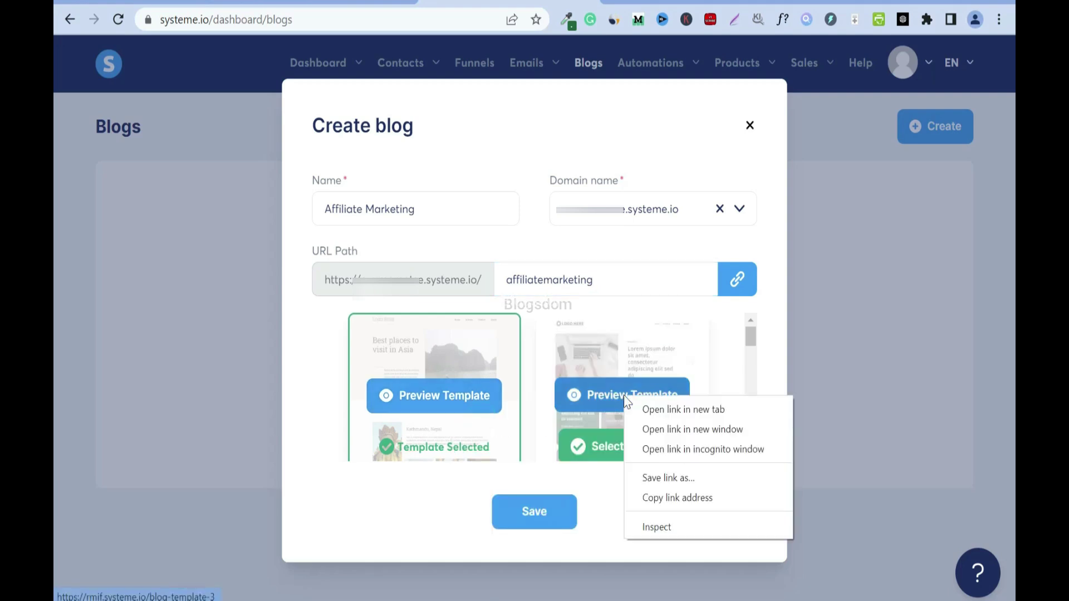
left_click(682, 411)
Open the previews of the remaining blog templates further down the list in new browser tabs.
left_click_drag(751, 341, 752, 402)
left_click(675, 379)
right_click(470, 362)
left_click(751, 371)
right_click(476, 353)
left_click(506, 363)
right_click(616, 352)
left_click(635, 364)
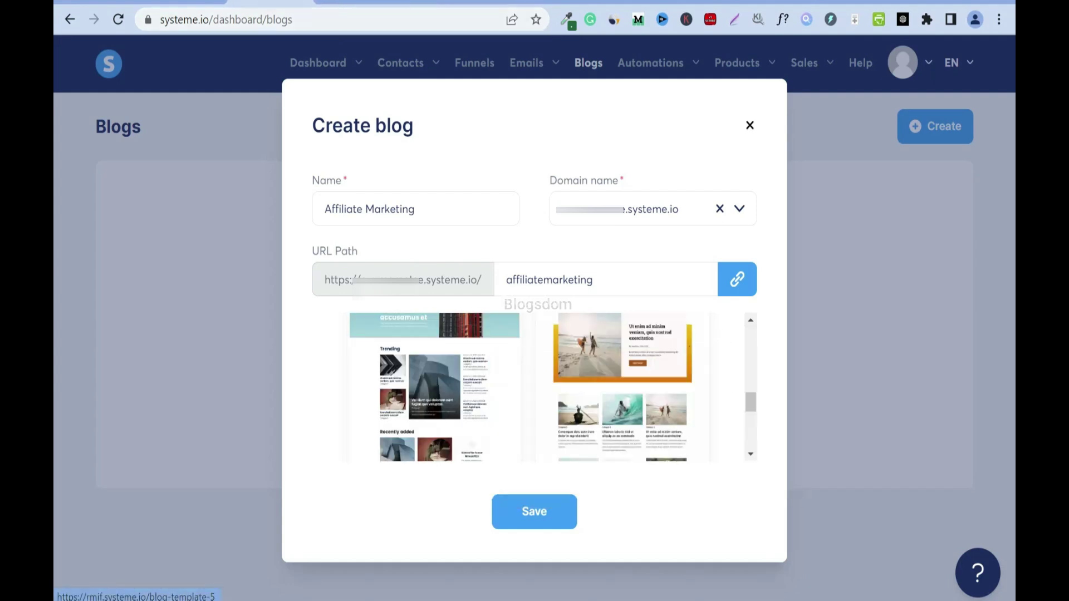
Examine the travel-blog template preview from header to footer and return to its start.
key("ctrl+Tab")
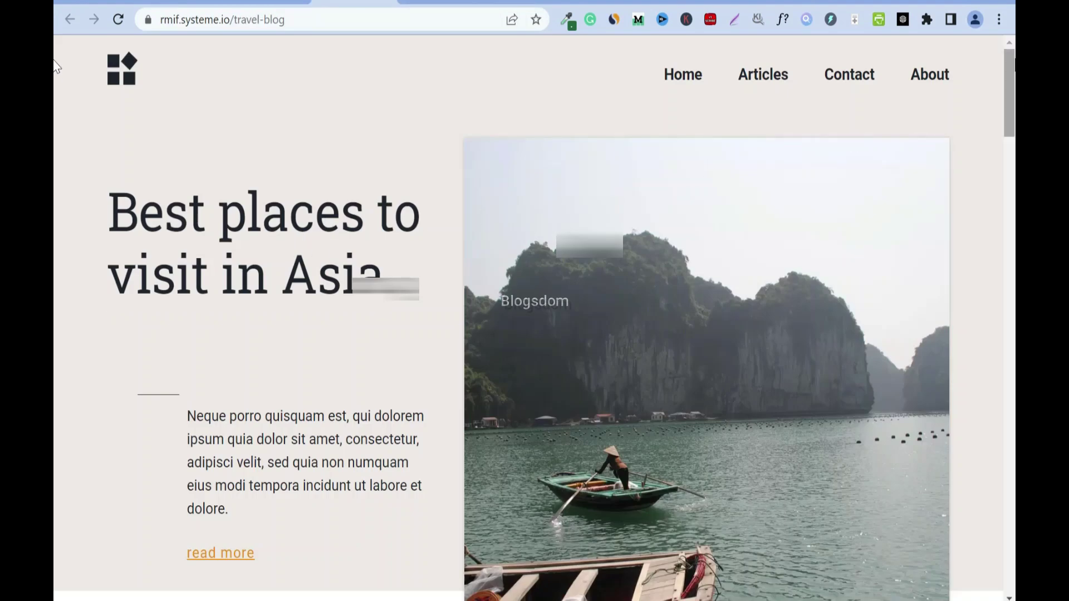
scroll(56, 73, "down", 15)
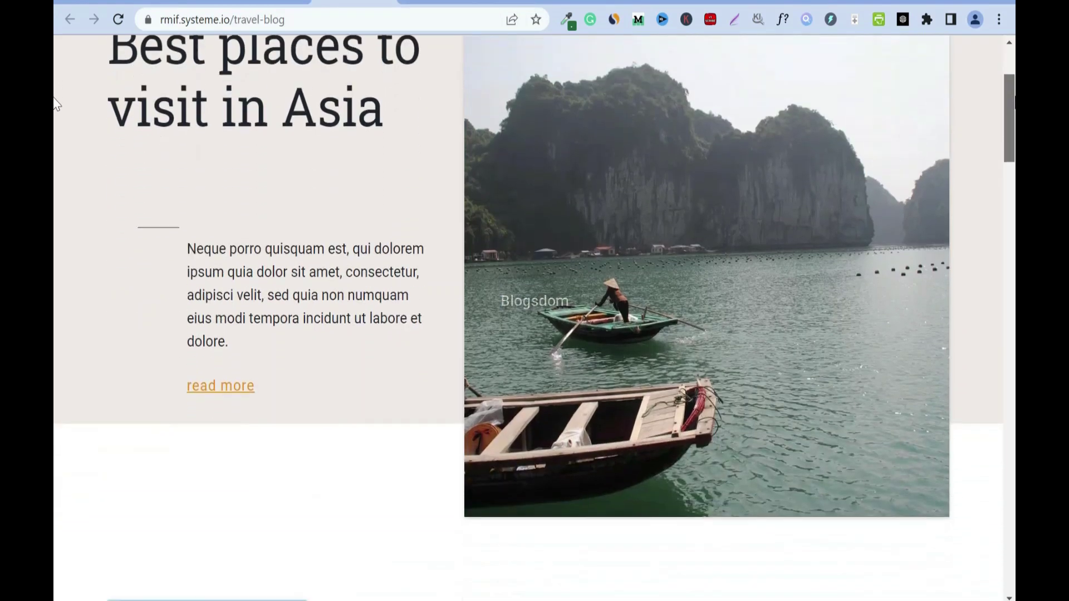
scroll(55, 267, "down", 10)
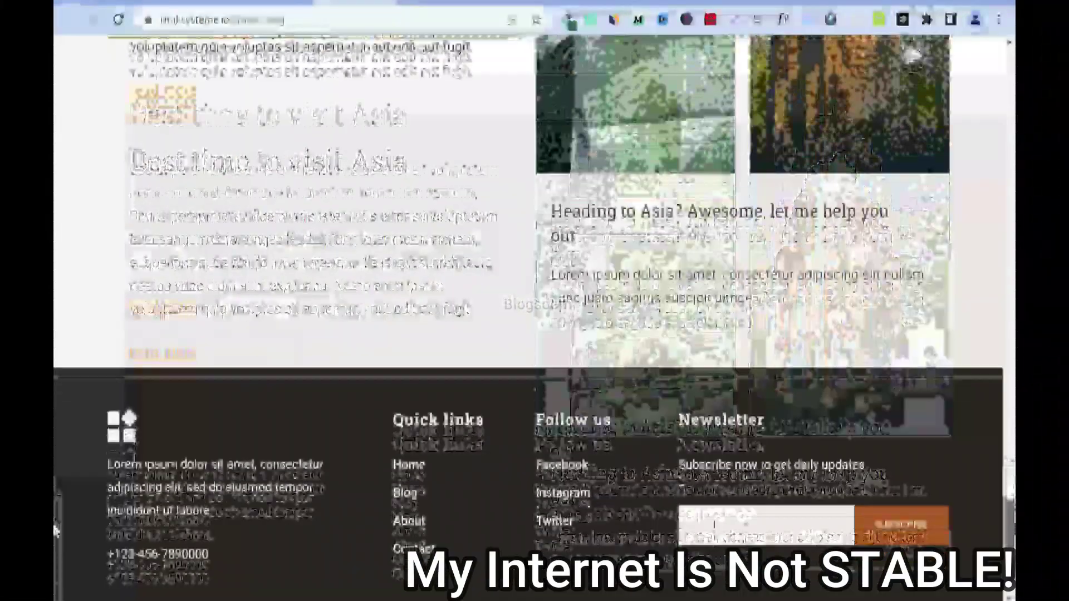
scroll(1011, 143, "up", 10)
left_click_drag(1011, 144, 1011, 36)
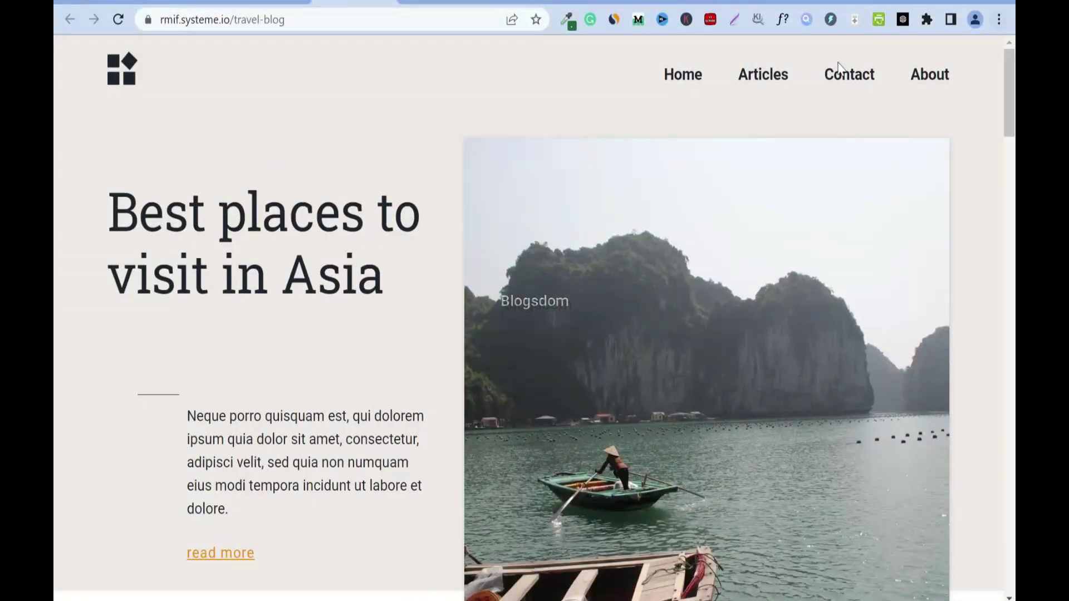
Examine the layout of the blog-template-3 preview.
left_click(393, 4)
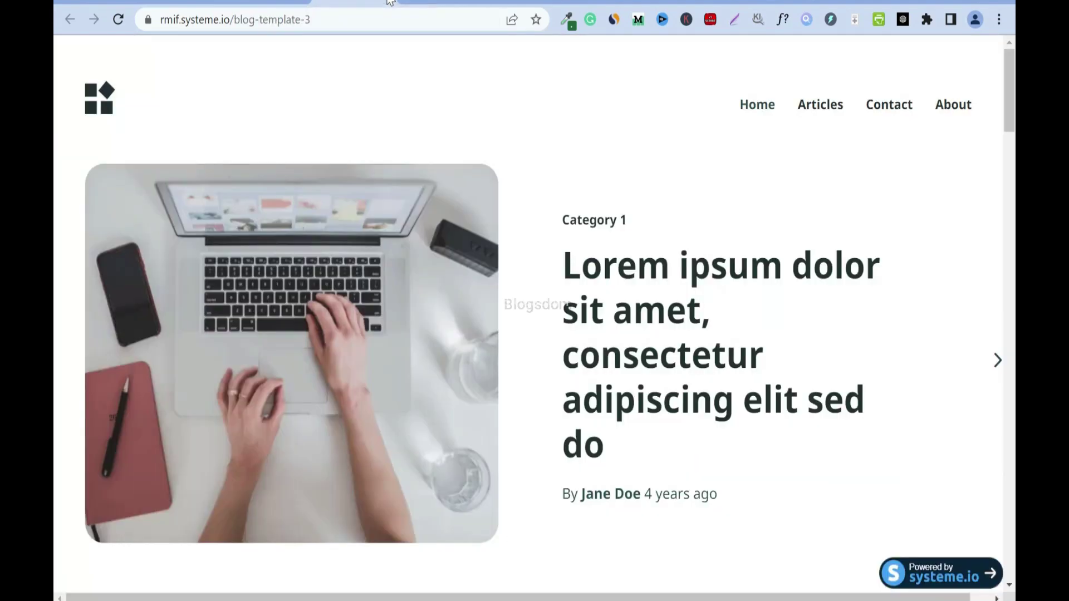
scroll(55, 112, "down", 10)
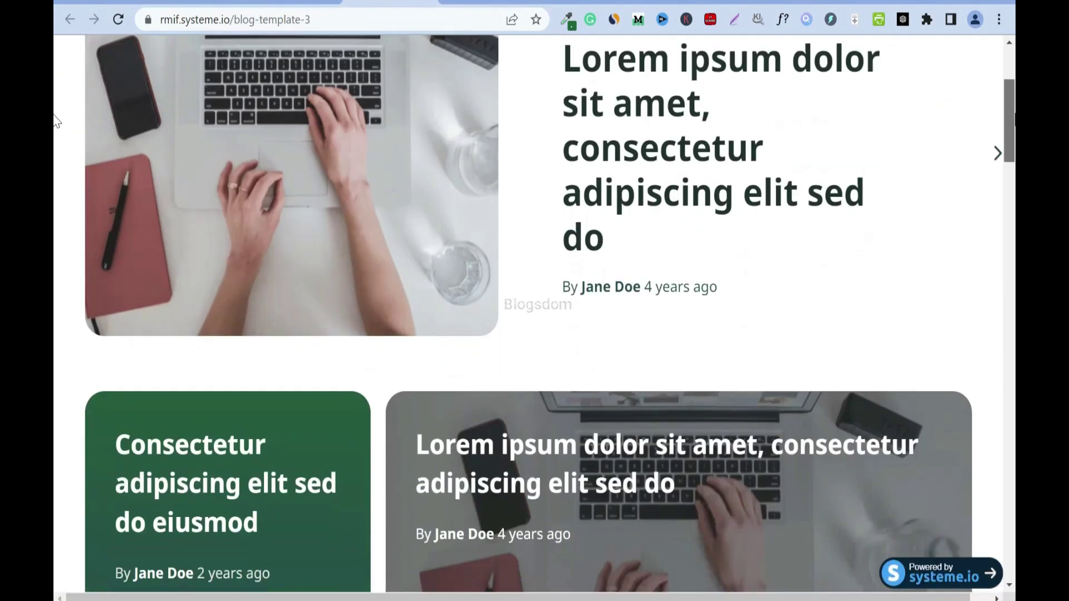
scroll(534, 312, "down", 5)
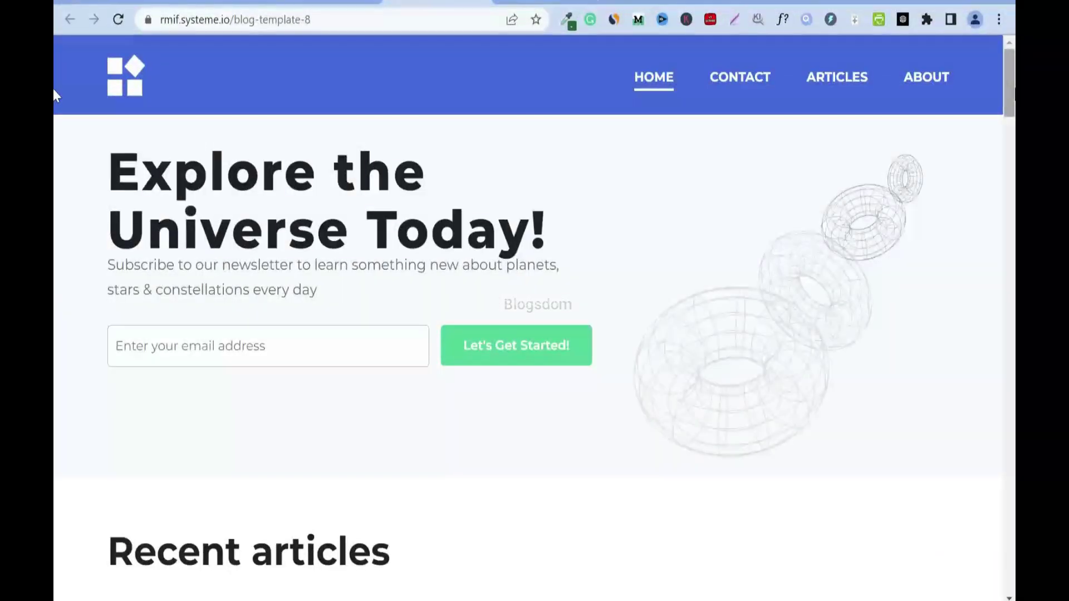
Examine the article and category sections of the blog-template-8 preview.
scroll(53, 100, "down", 3)
scroll(55, 120, "down", 20)
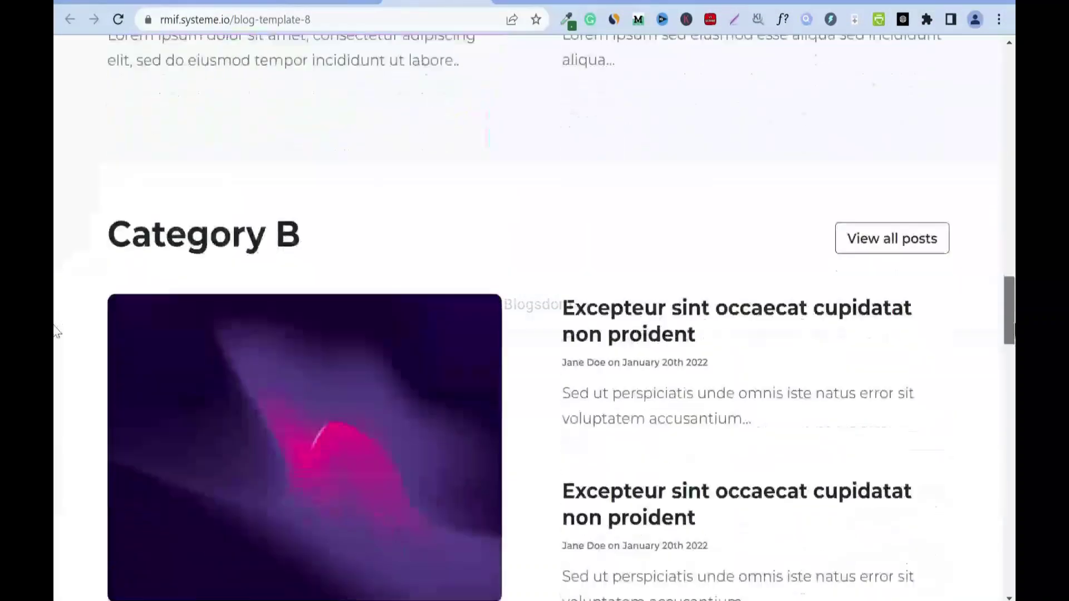
scroll(535, 301, "down", 10)
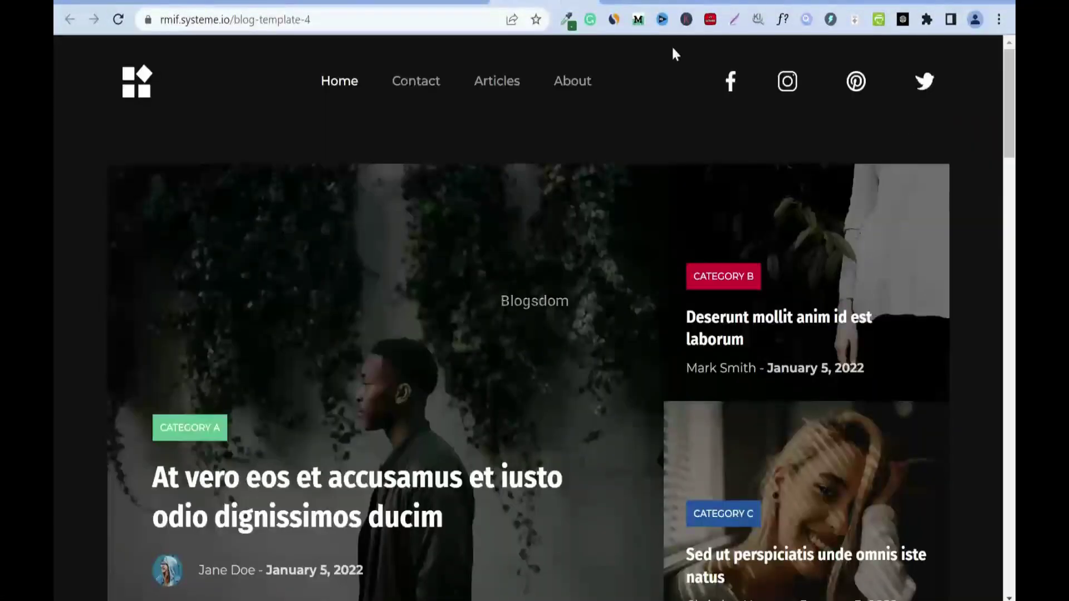
Examine the dark blog-template-4 preview down to its footer and return to its start.
scroll(53, 105, "down", 6)
scroll(53, 184, "down", 15)
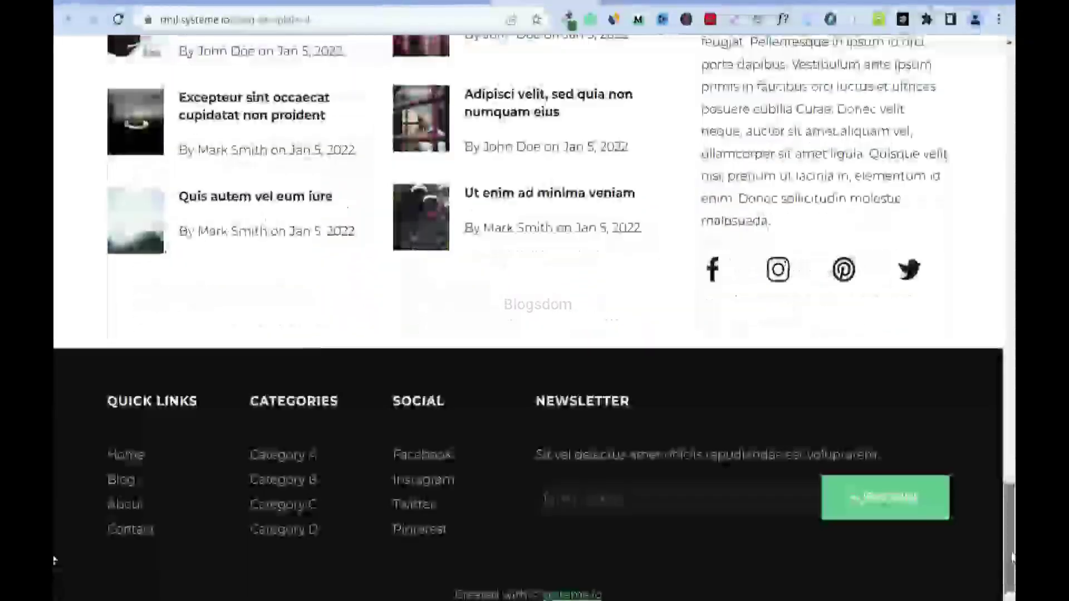
left_click_drag(1012, 556, 847, 53)
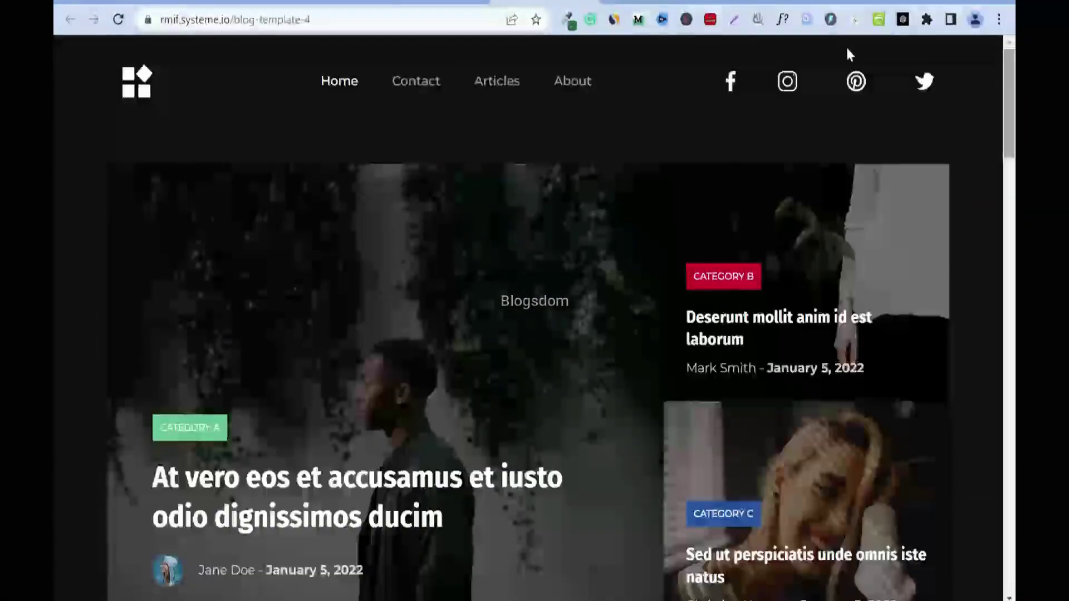
Examine the architecture-blog template preview down to its footer and move on to the next preview.
left_click(595, 1)
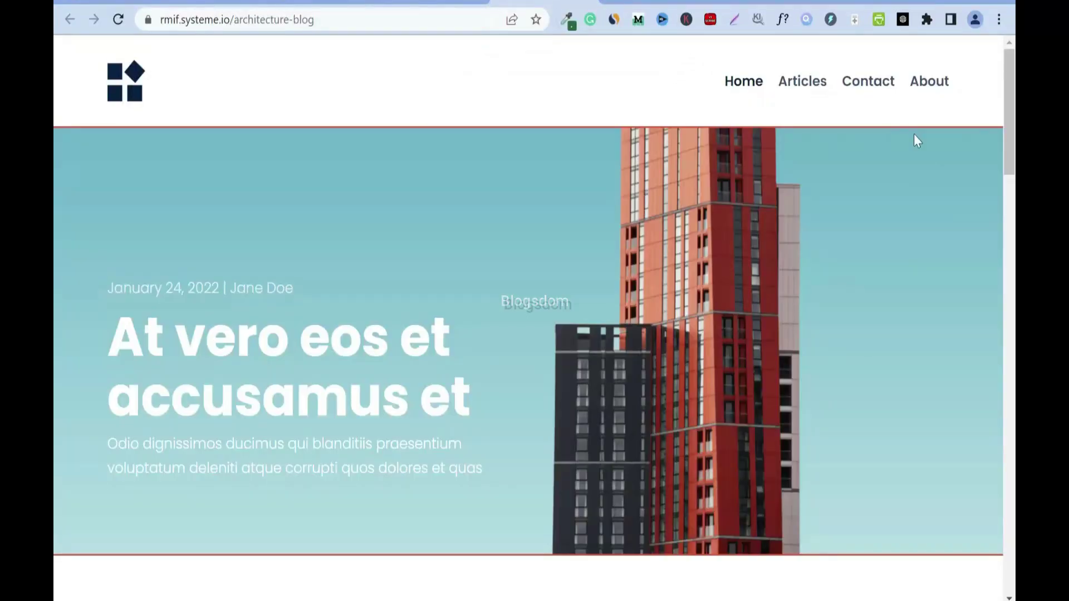
scroll(55, 100, "down", 7)
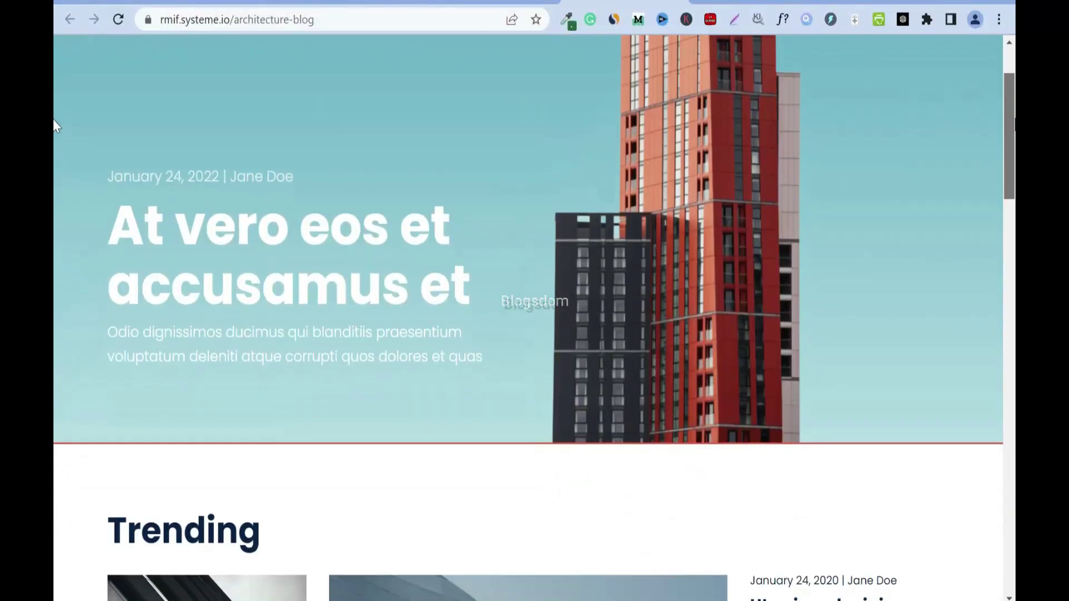
scroll(55, 205, "down", 15)
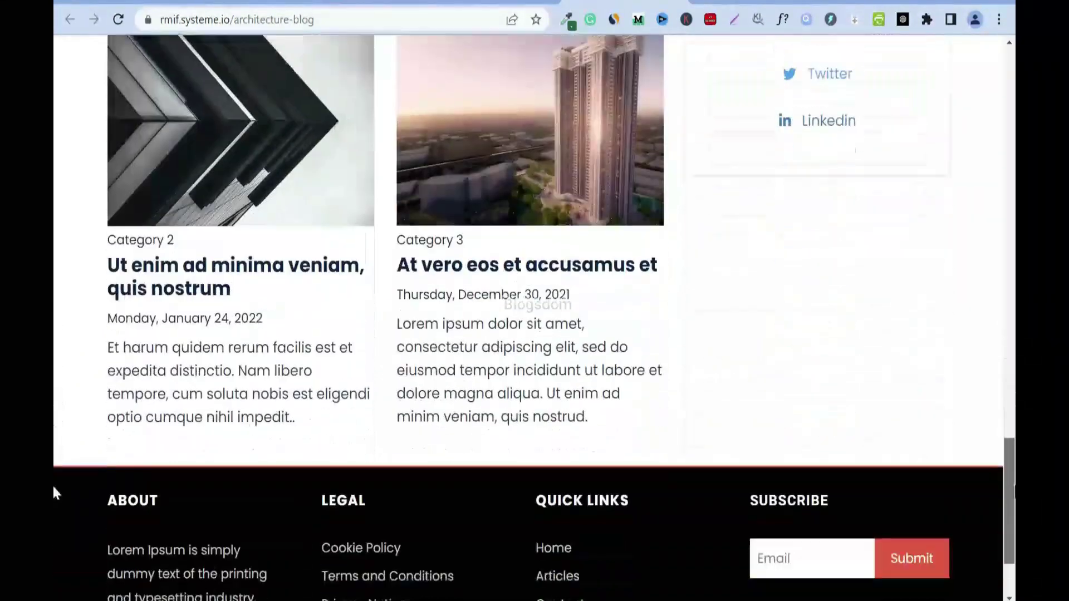
scroll(52, 501, "down", 3)
left_click(678, 4)
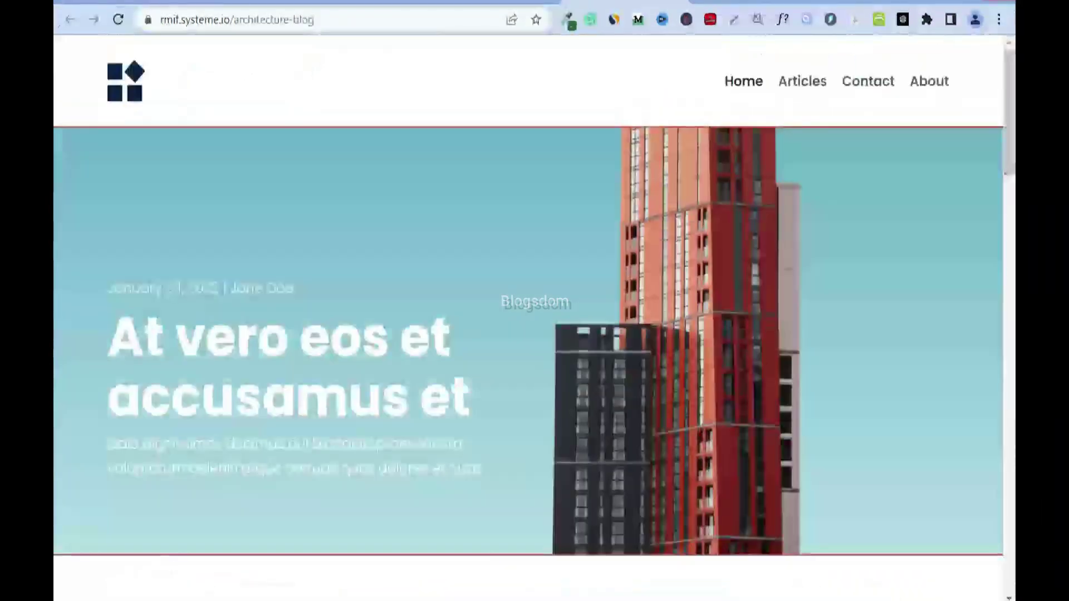
Examine the surfing-themed blog-template-5 preview from its featured post to the article grid and return to its start.
left_click(682, 3)
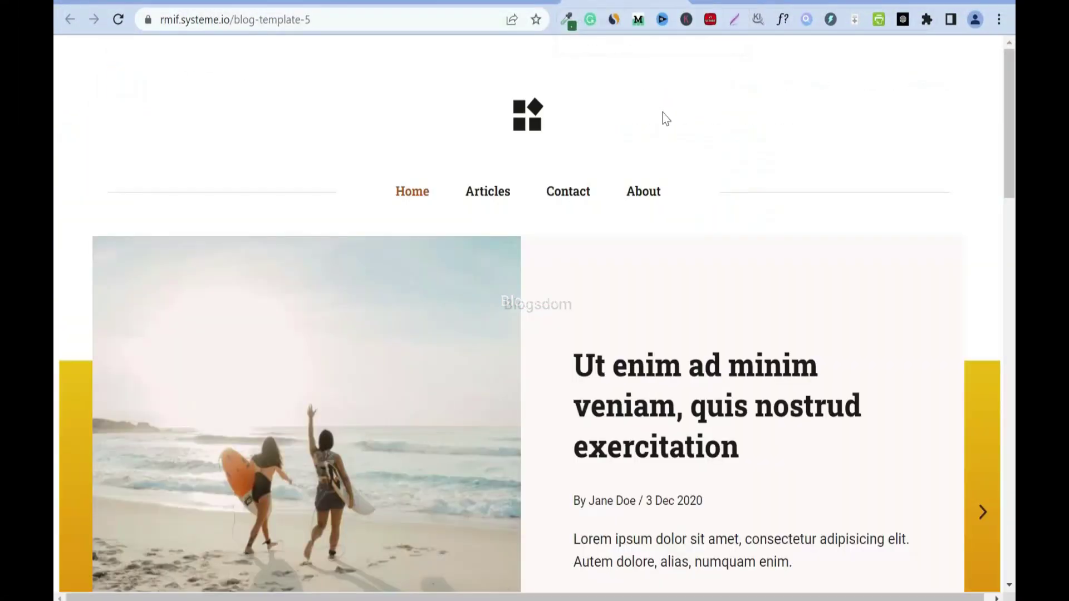
scroll(56, 107, "down", 7)
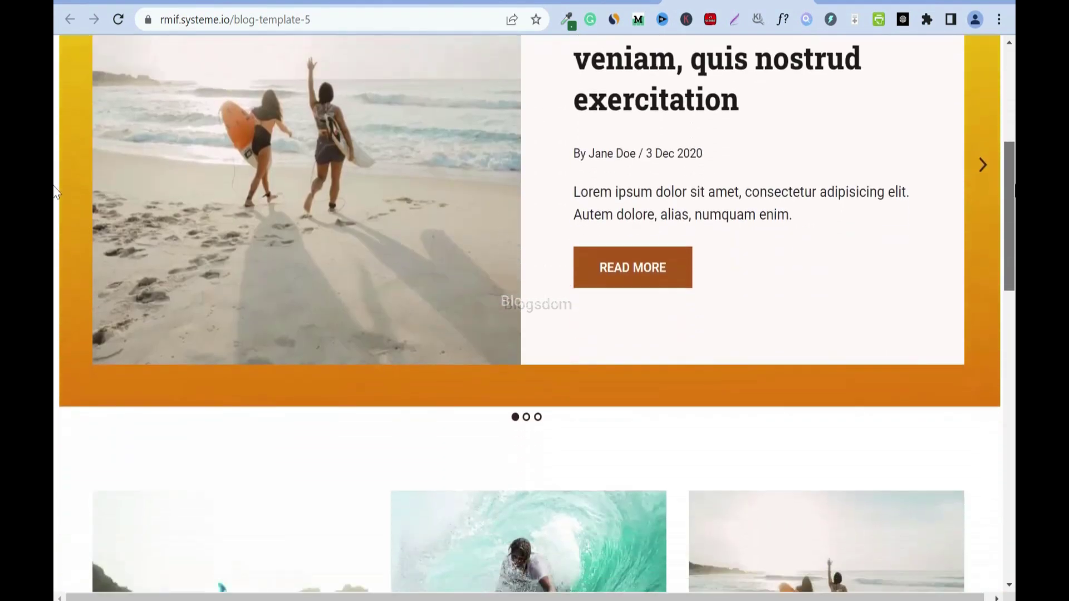
scroll(55, 222, "down", 15)
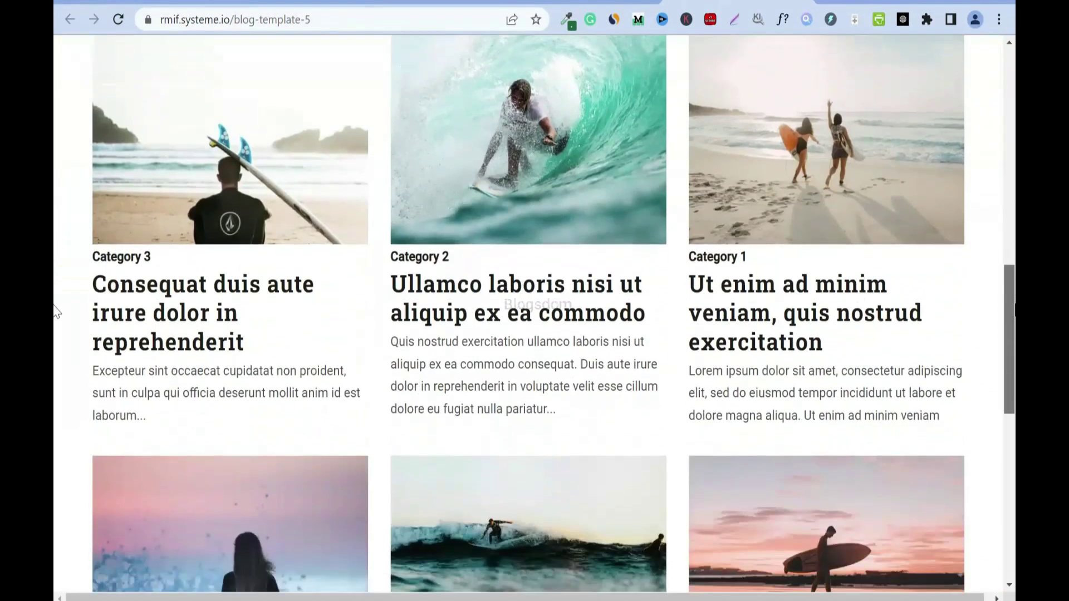
left_click_drag(1009, 501, 1009, 84)
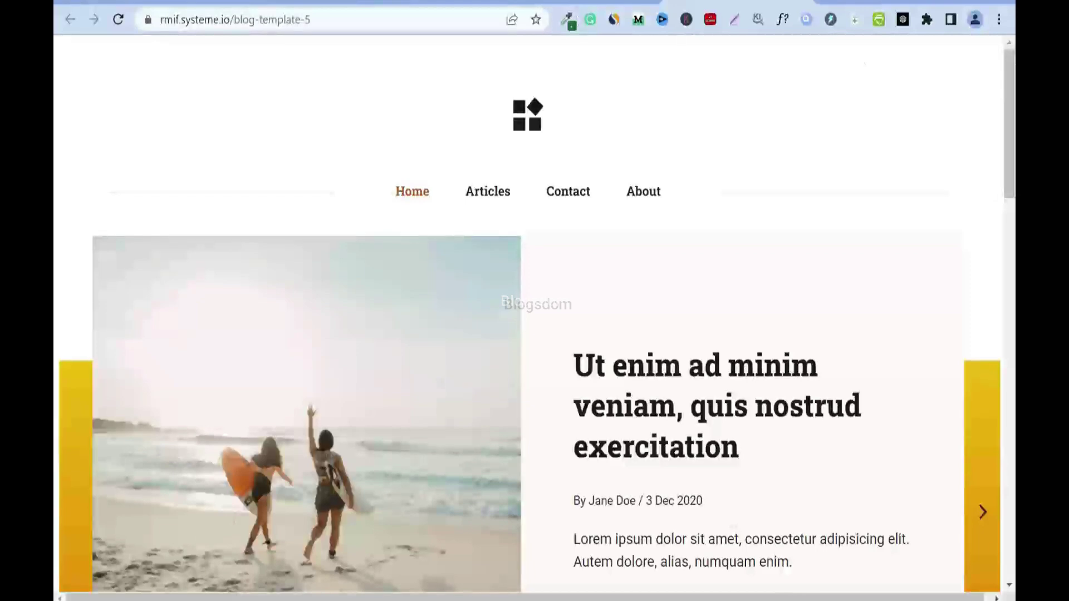
Compare the category sections of the blog-template-8 preview with the blog-template-5 preview.
left_click(584, 3)
scroll(55, 132, "down", 20)
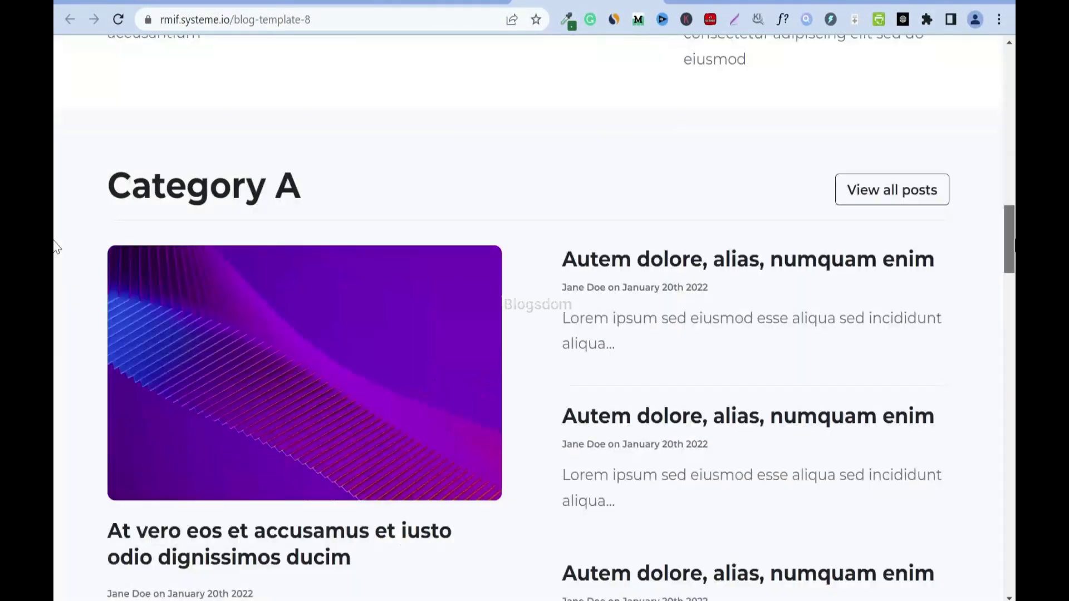
scroll(56, 251, "up", 4)
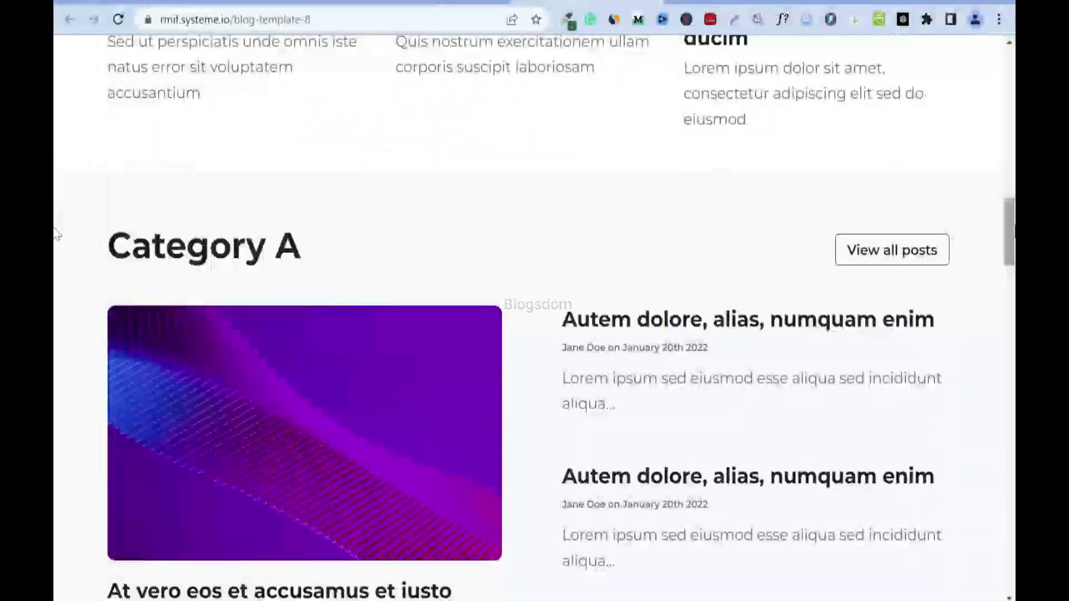
scroll(58, 238, "down", 10)
scroll(56, 356, "down", 20)
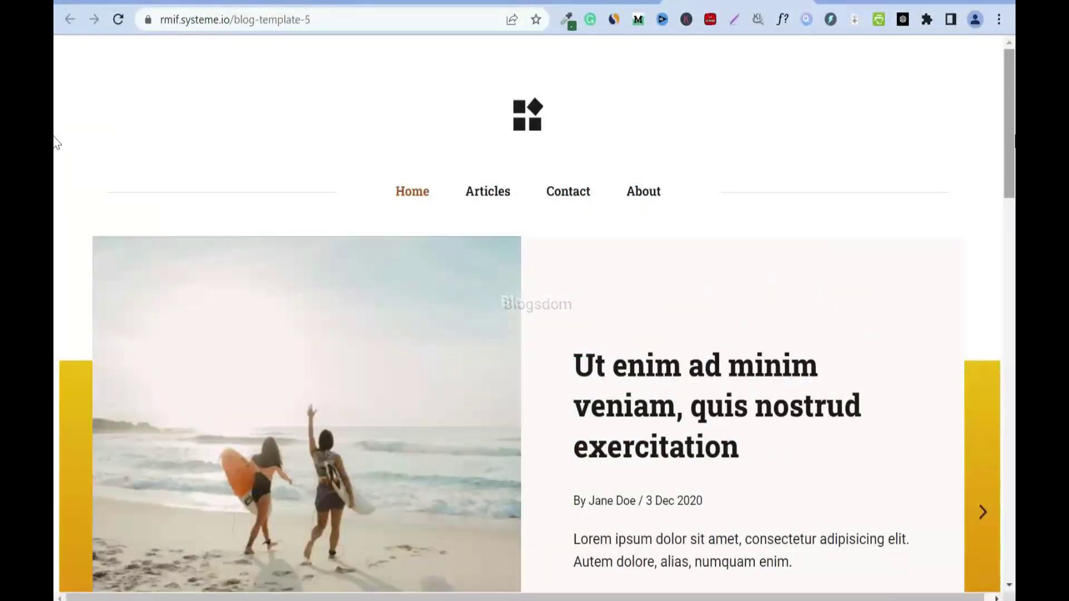
scroll(55, 356, "down", 15)
Select the surfing-themed blog-template-5 in the template list and try to save the new blog.
scroll(55, 506, "down", 2)
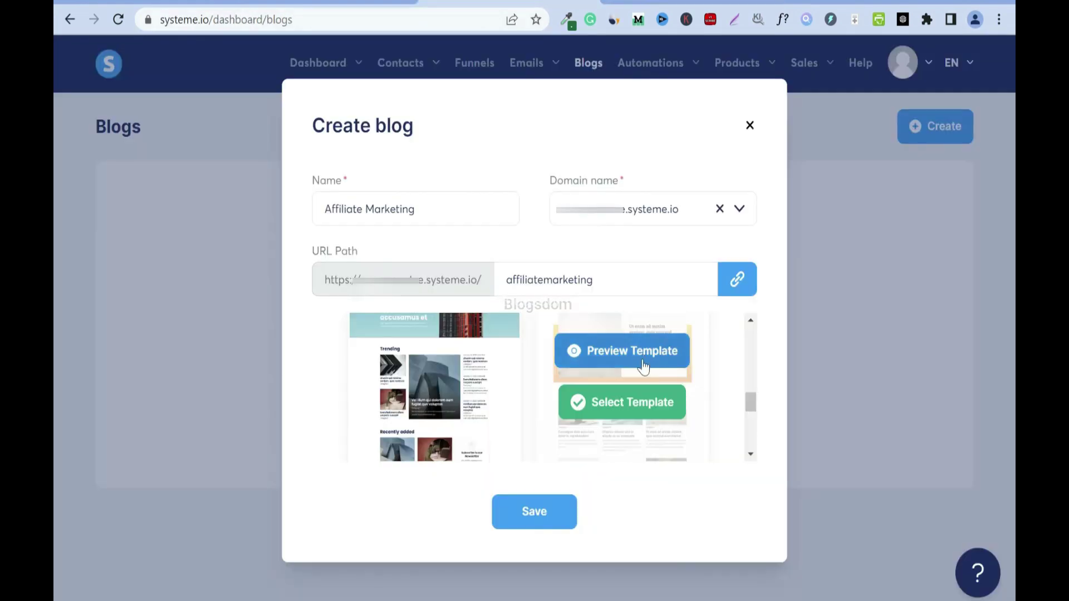
scroll(677, 384, "up", 2)
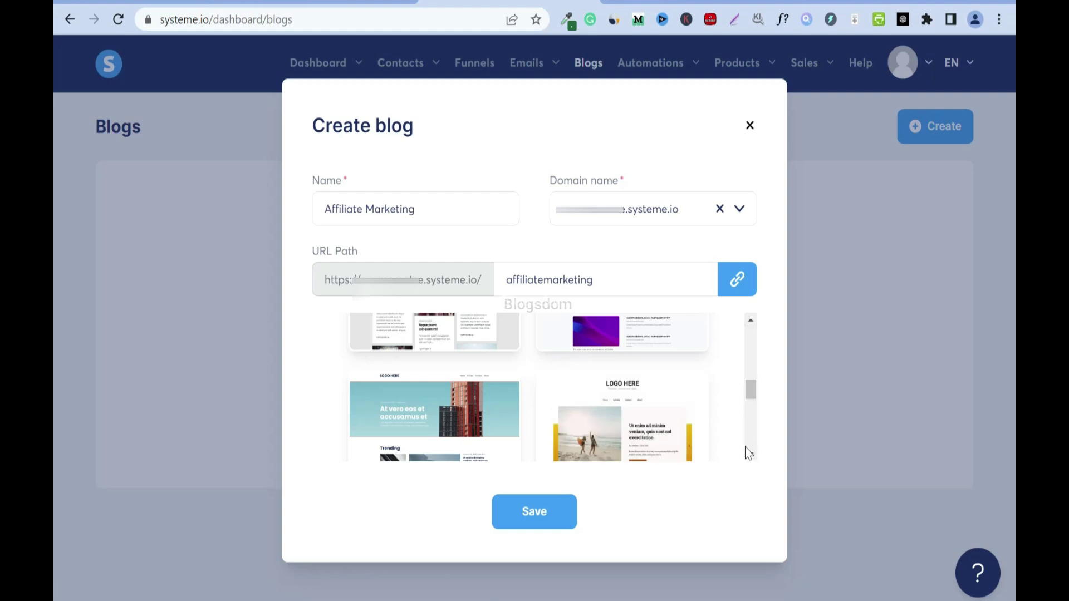
scroll(747, 448, "down", 2)
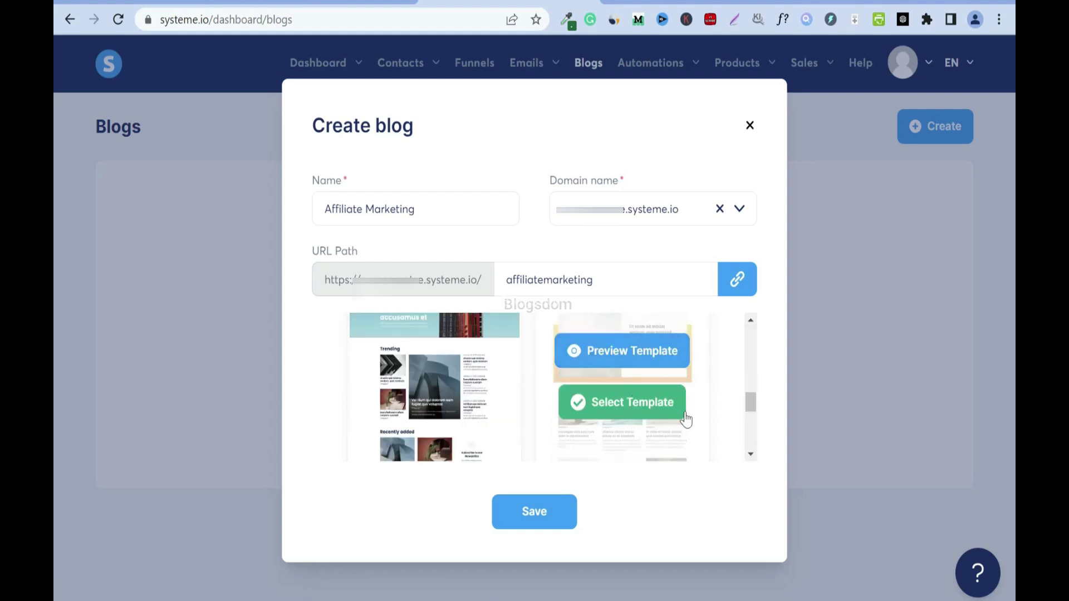
left_click(650, 411)
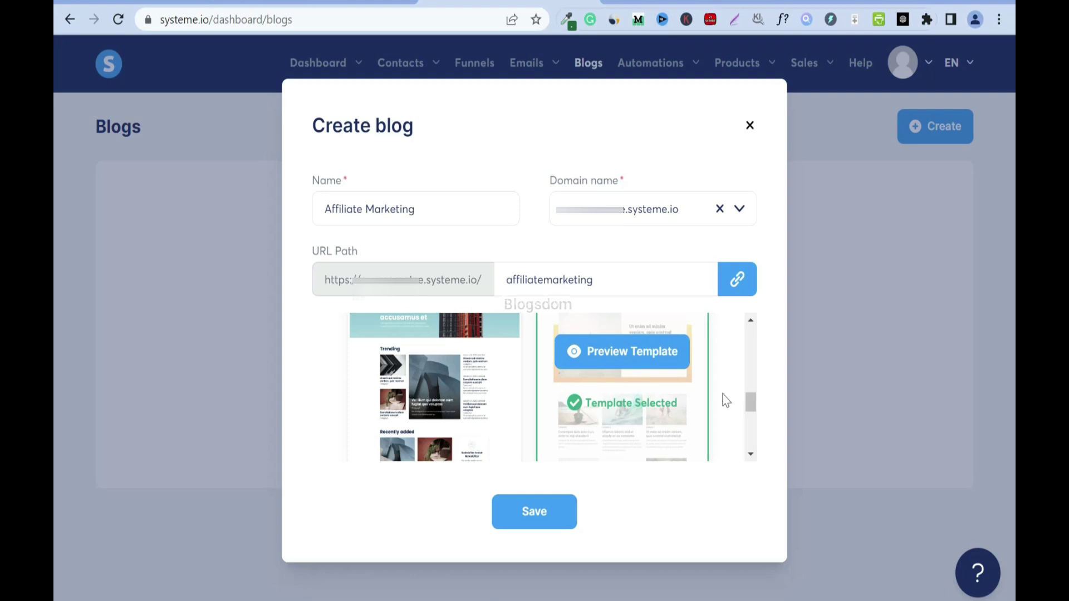
left_click(543, 514)
Start a new blog from the Blogs dashboard, named "Affiliate Marketing" with the URL path "affiliatemarketing".
left_click(231, 2)
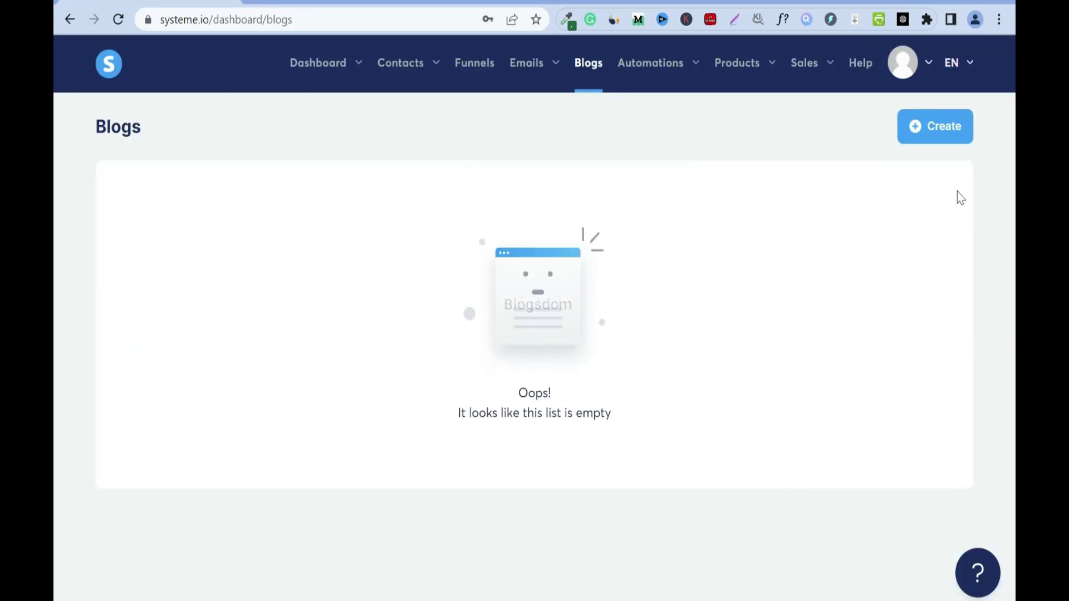
left_click(934, 134)
left_click(439, 207)
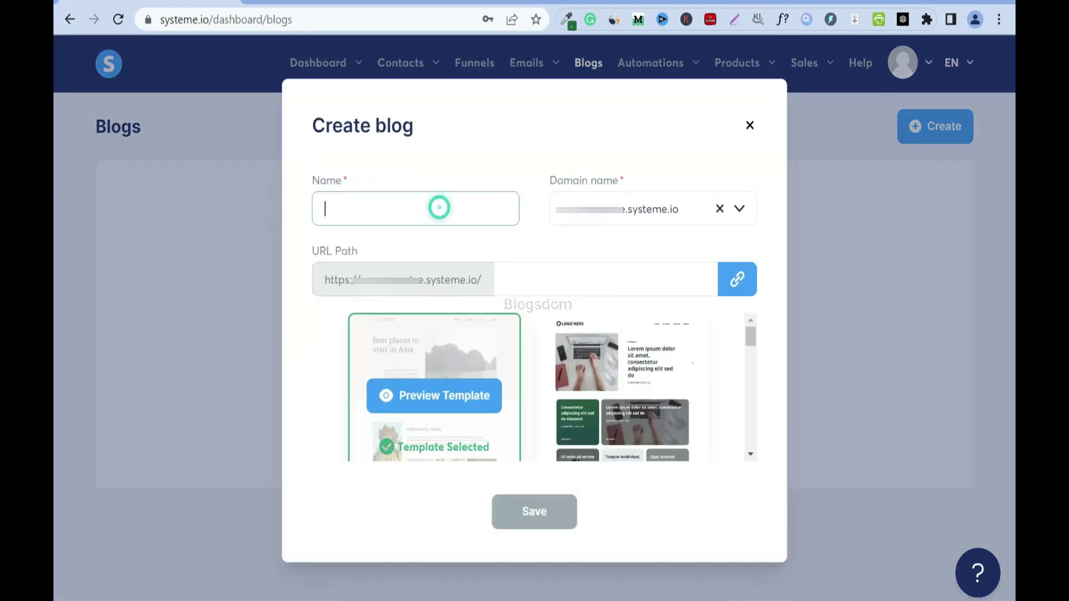
type("AFf")
key("BackSpace")
key("BackSpace")
type("ffiliate Marketing")
left_click(562, 277)
type("affiliatemarketing")
Select the surfing-themed blog-template-5 for the new blog and save it.
scroll(759, 440, "down", 3)
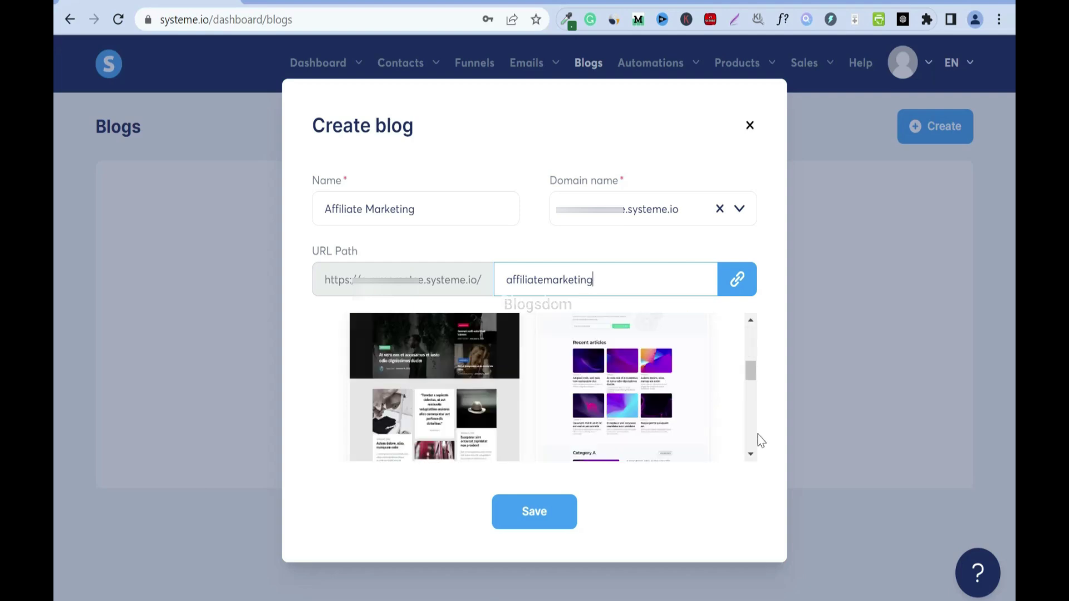
left_click(752, 455)
left_click(751, 455)
left_click(631, 423)
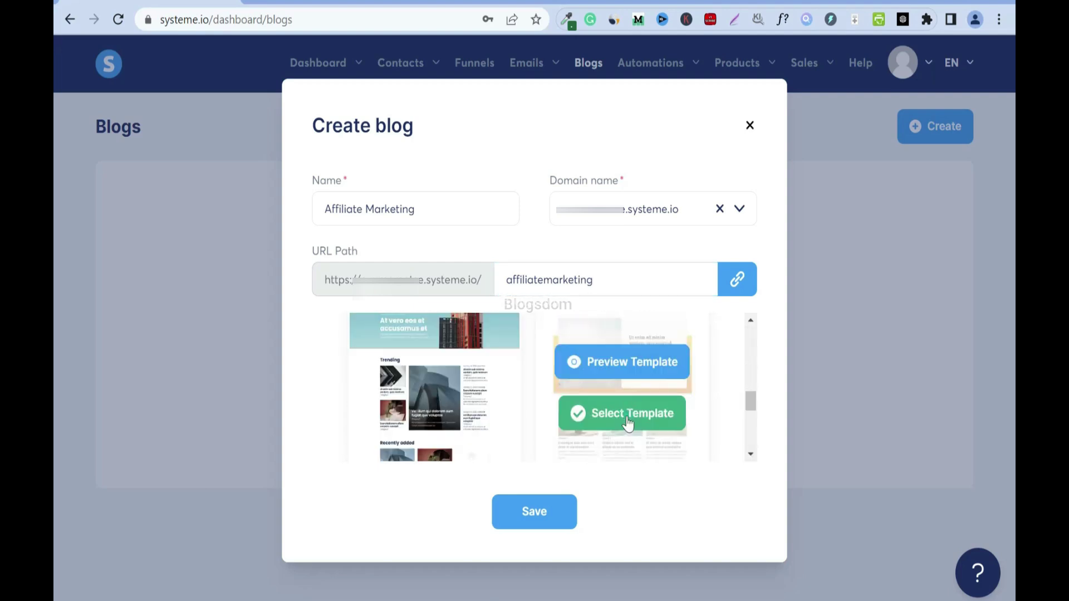
left_click(543, 515)
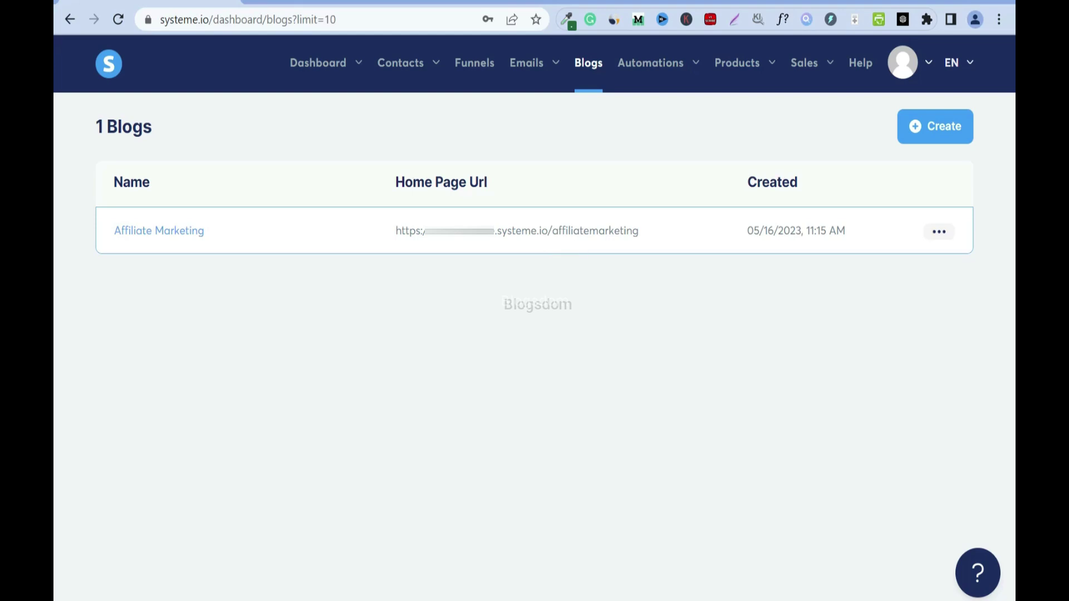
Change the Affiliate Marketing blog's URL path to "makemoneyonline" in its settings and save.
left_click(945, 236)
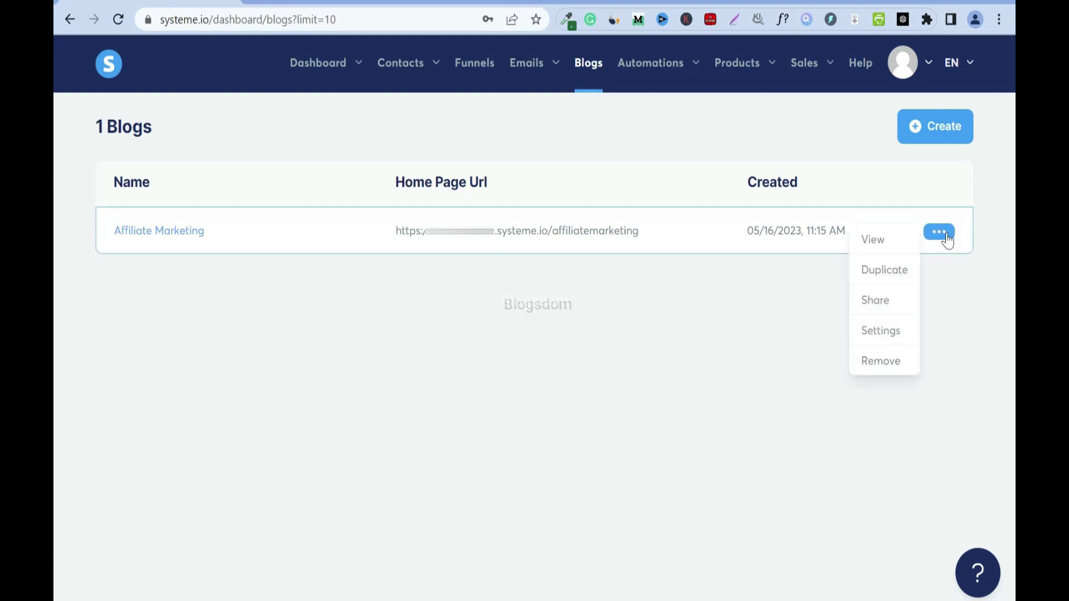
left_click(890, 334)
left_click_drag(595, 326, 504, 327)
type("makemoneyonline")
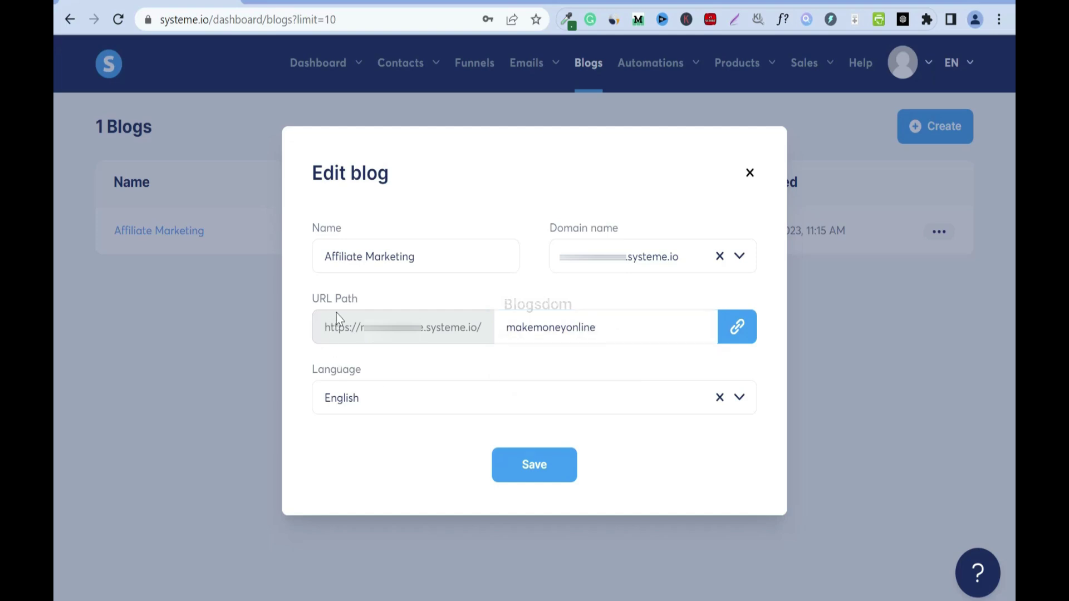
left_click(546, 471)
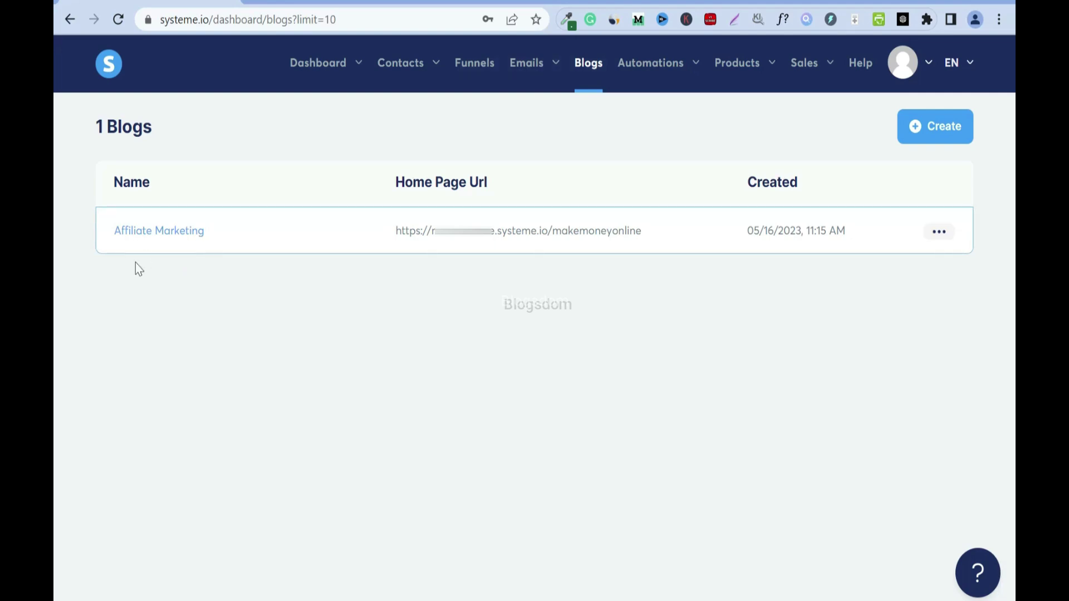
Open the Affiliate Marketing blog's layout for editing and replace the header logo with the downloaded "make money onli…" PNG.
left_click(176, 237)
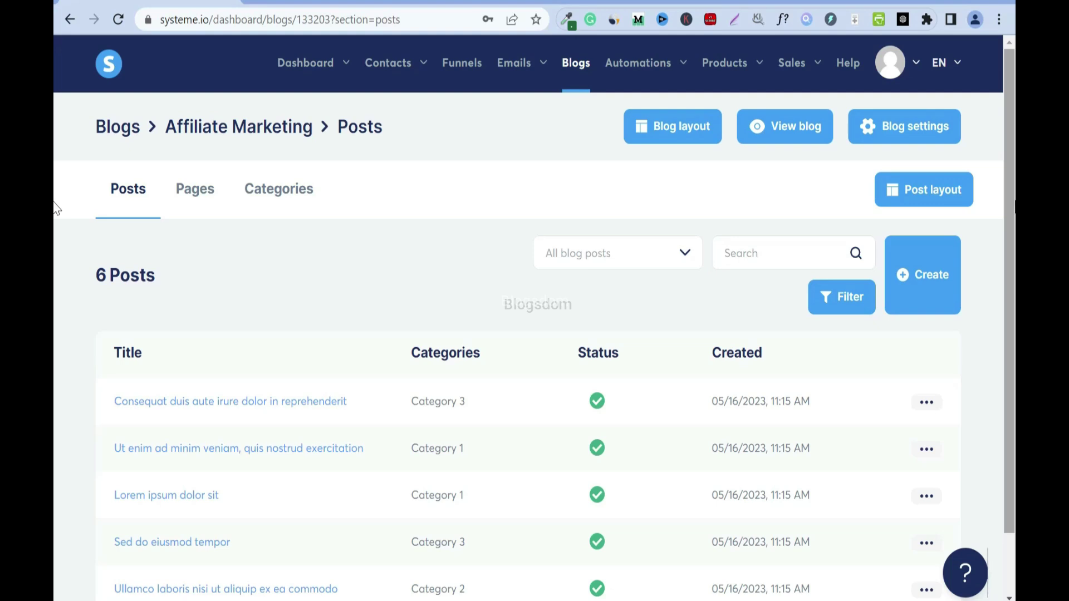
left_click(695, 132)
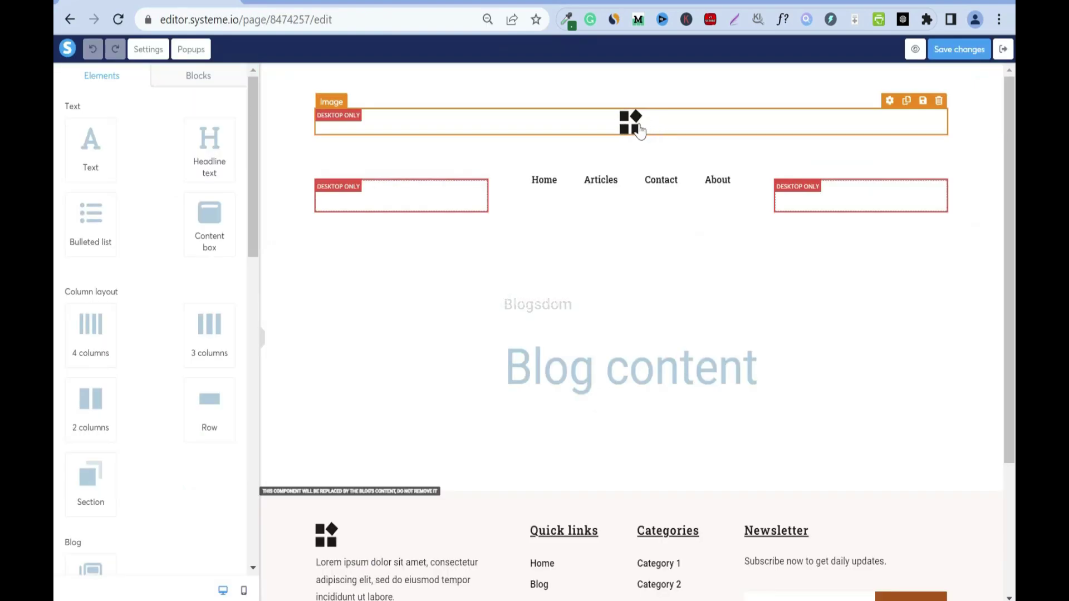
left_click(669, 123)
left_click(224, 129)
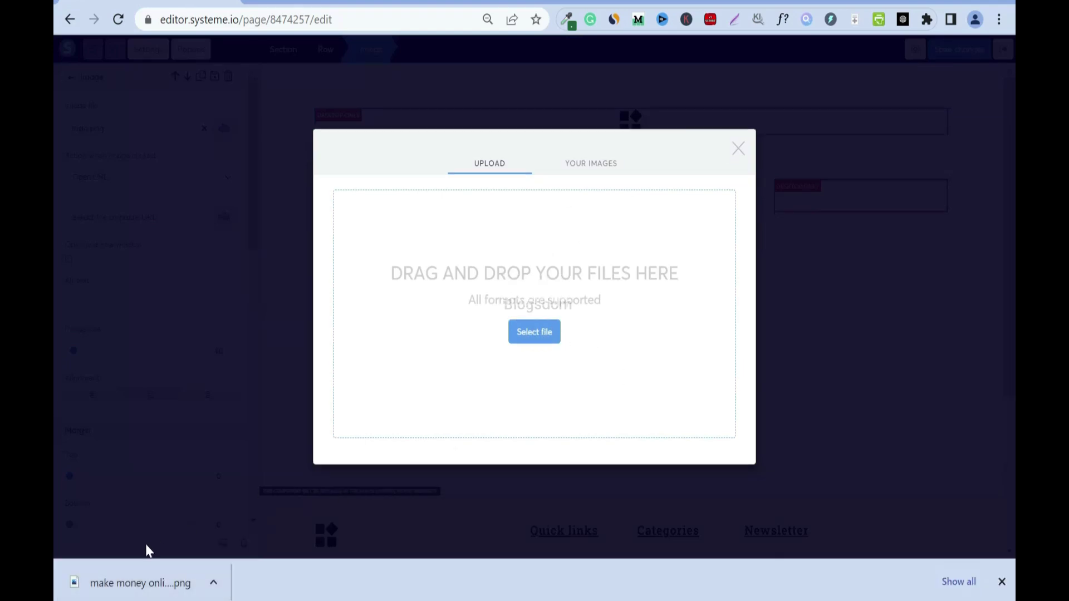
left_click_drag(127, 583, 476, 327)
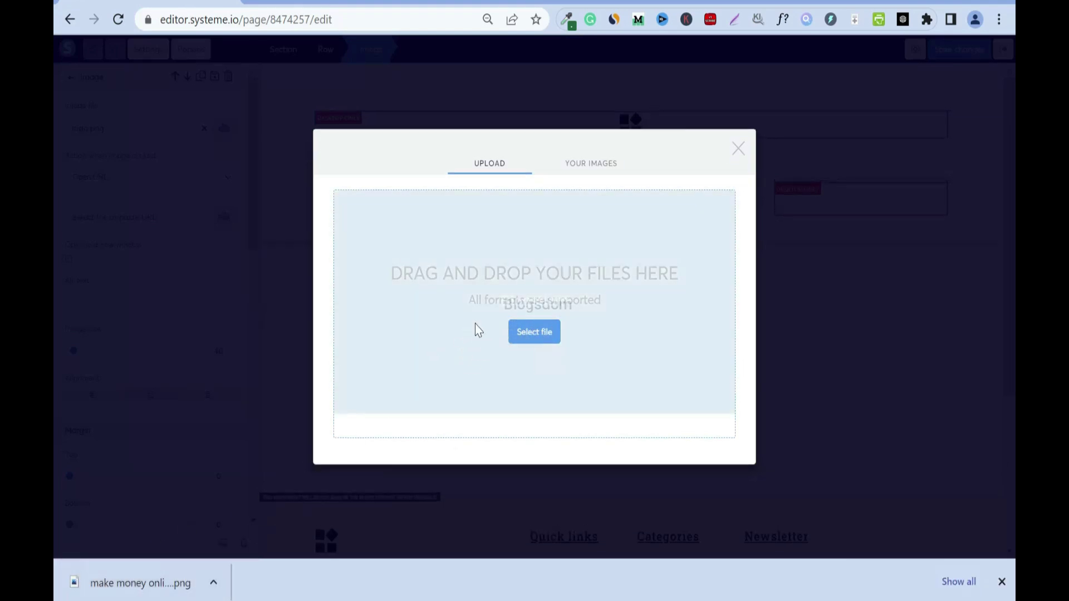
left_click(716, 477)
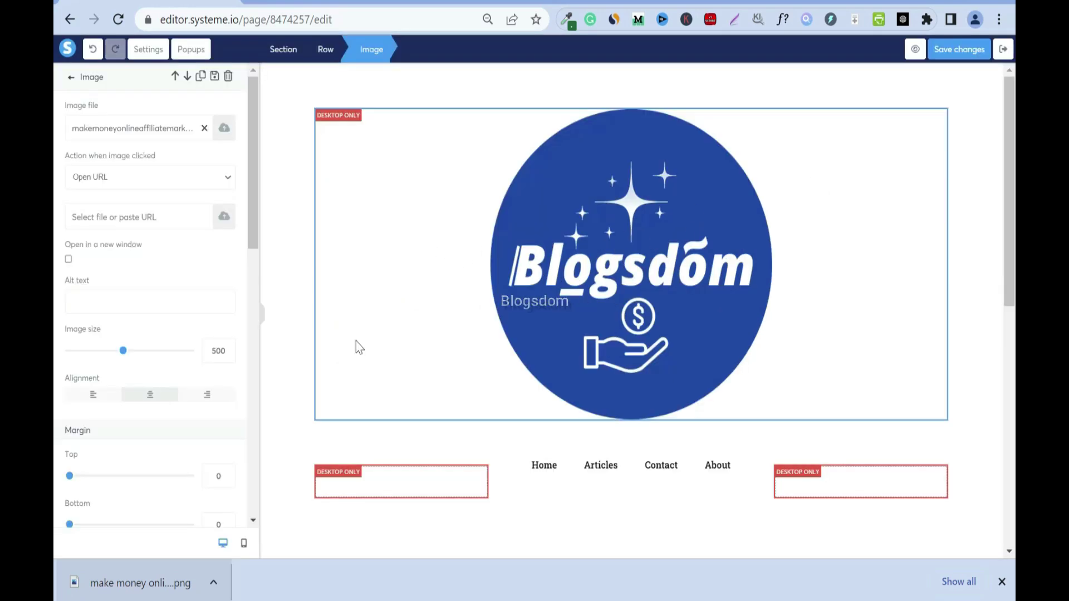
Reduce the header logo's image size to 70.
left_click_drag(124, 355, 76, 351)
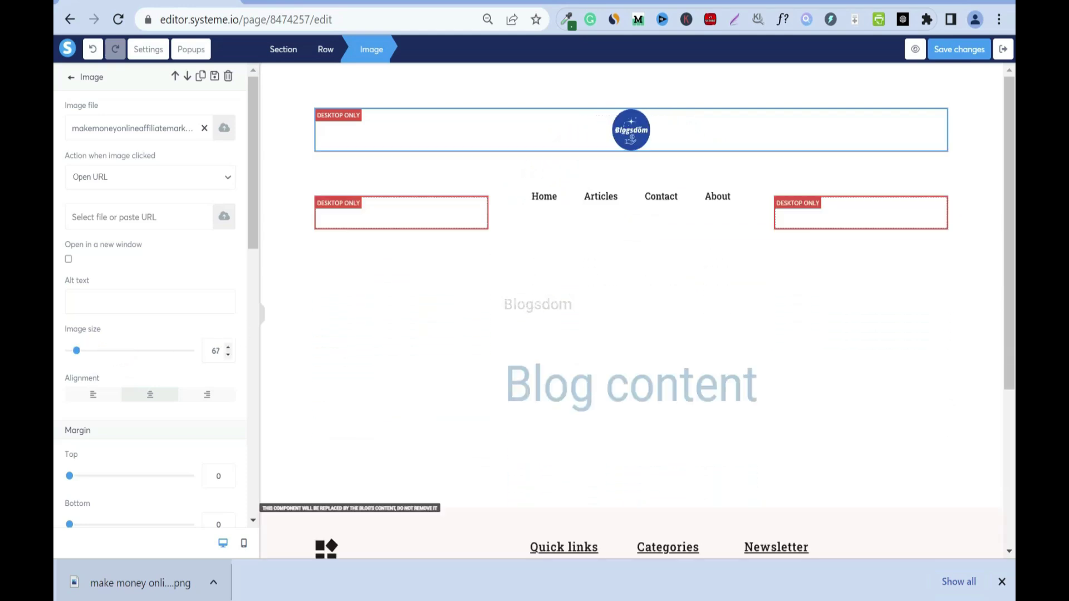
left_click(228, 346)
left_click(227, 346)
left_click(228, 346)
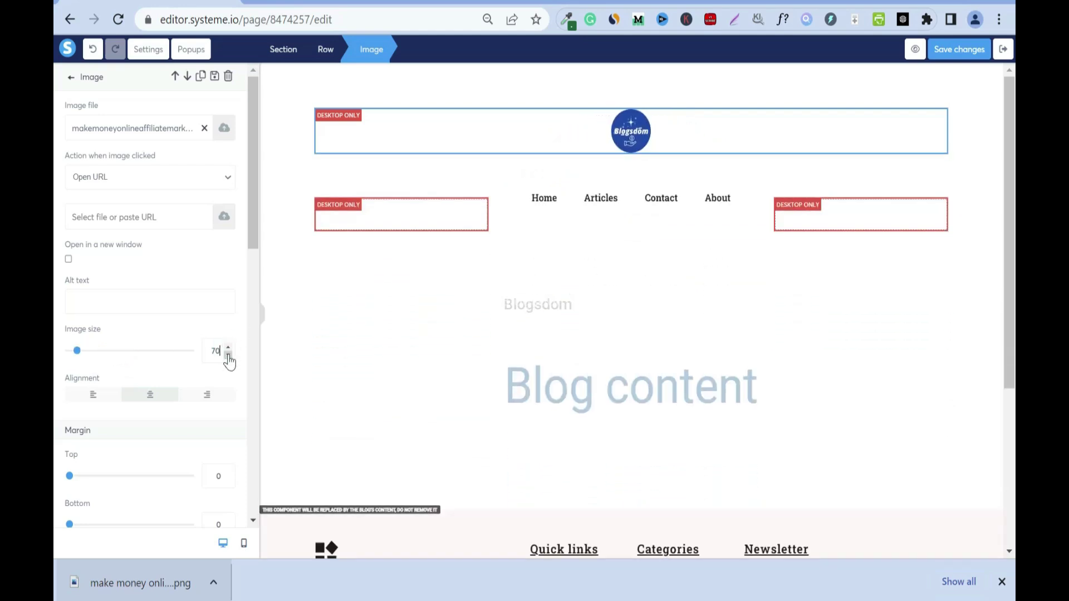
Try left and right alignment on the header logo, then set it back to centred.
left_click(94, 396)
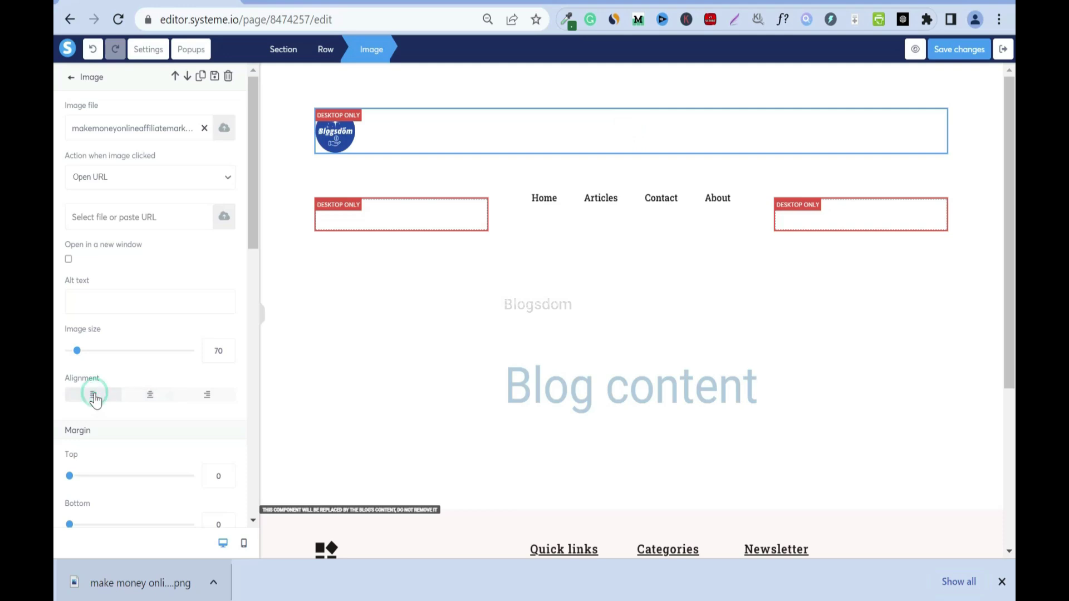
left_click(151, 396)
left_click(208, 398)
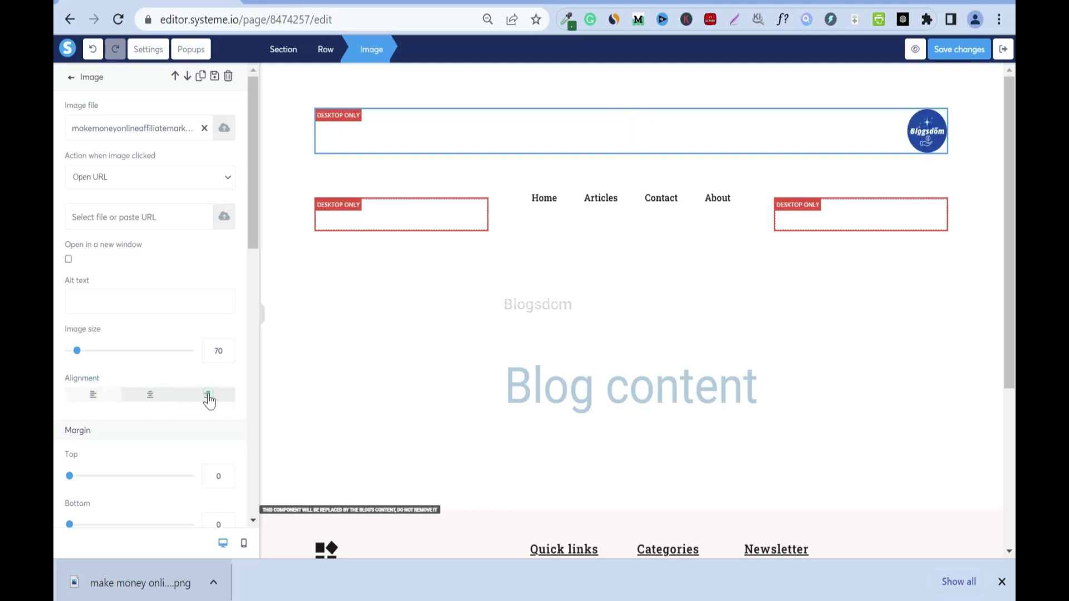
left_click(148, 397)
left_click(94, 397)
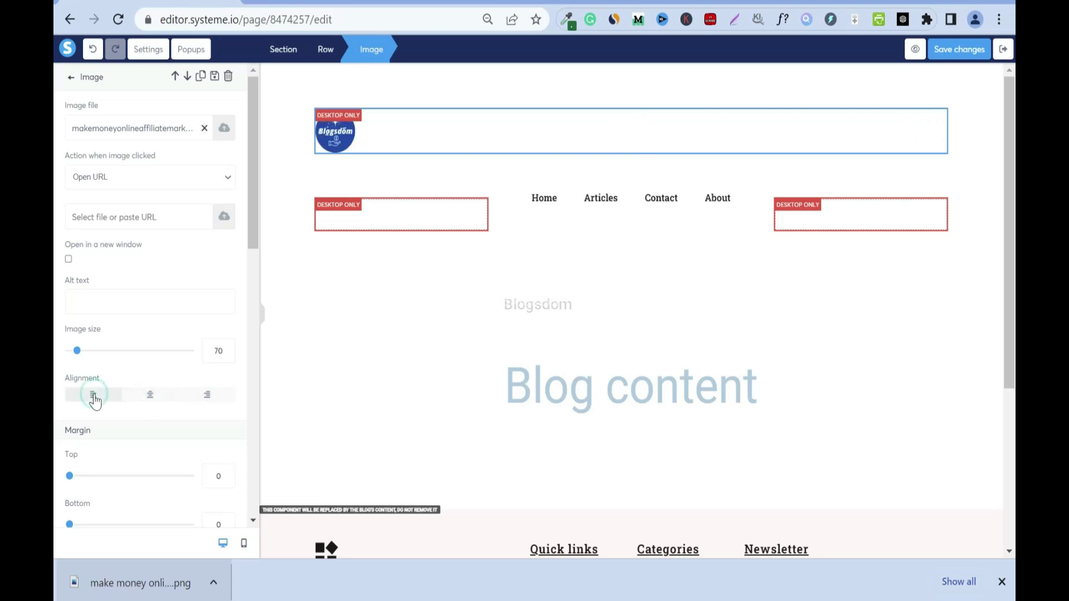
left_click(151, 397)
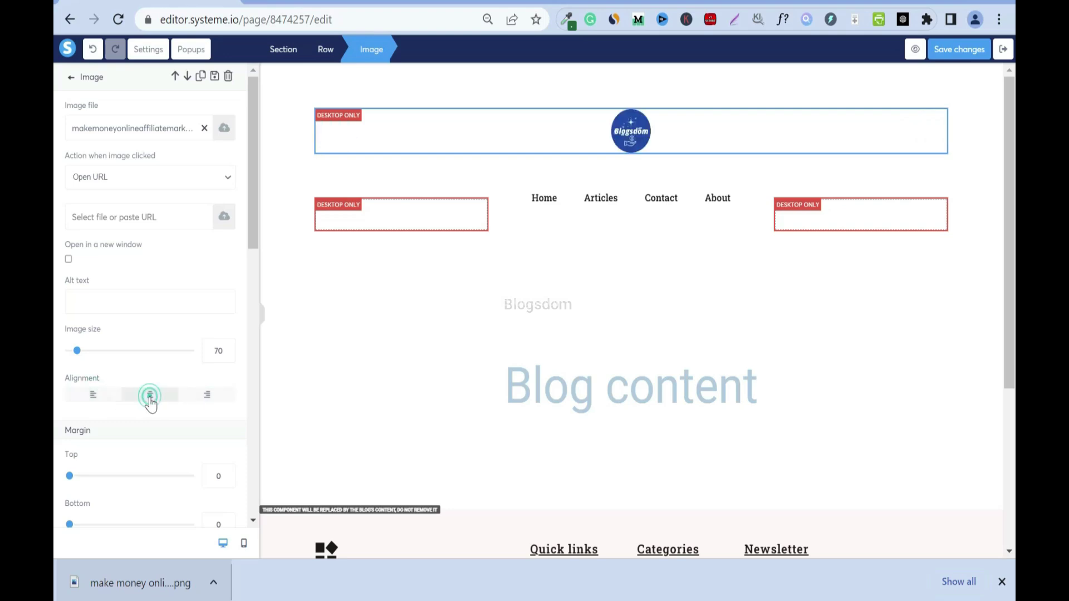
key("Escape")
Extend the footer's newsletter text to read "Subscribe now to get daily updates and gifts.".
scroll(1011, 231, "down", 5)
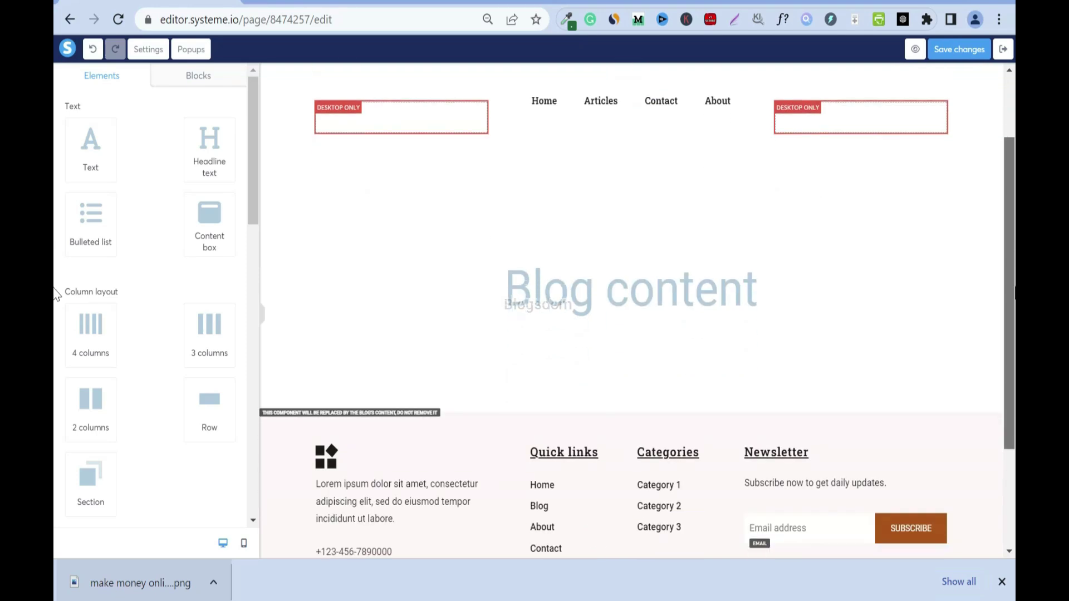
scroll(864, 402, "up", 1)
triple_click(864, 402)
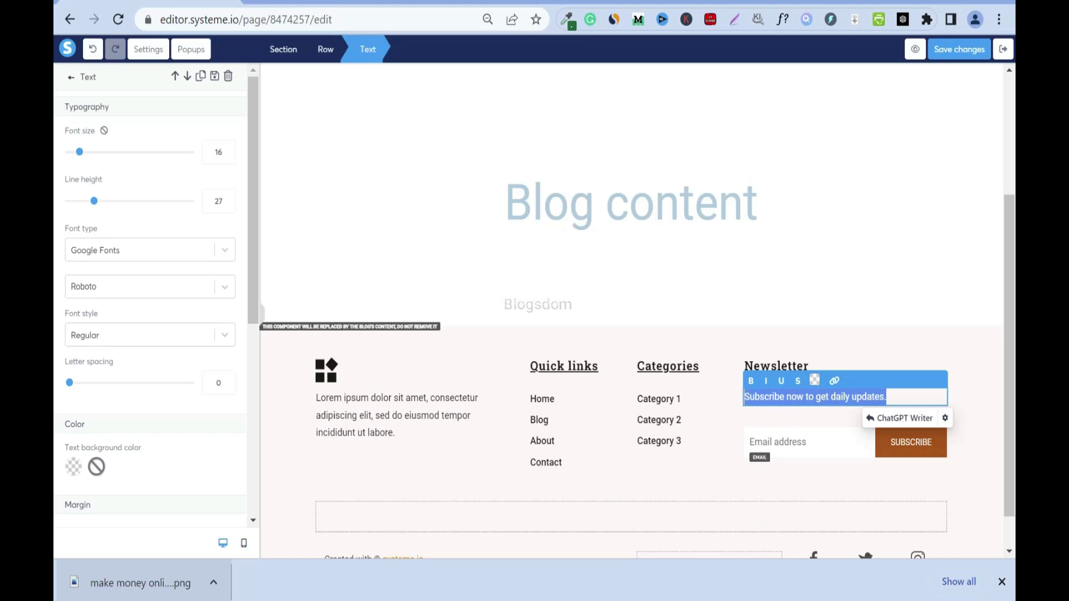
left_click(886, 397)
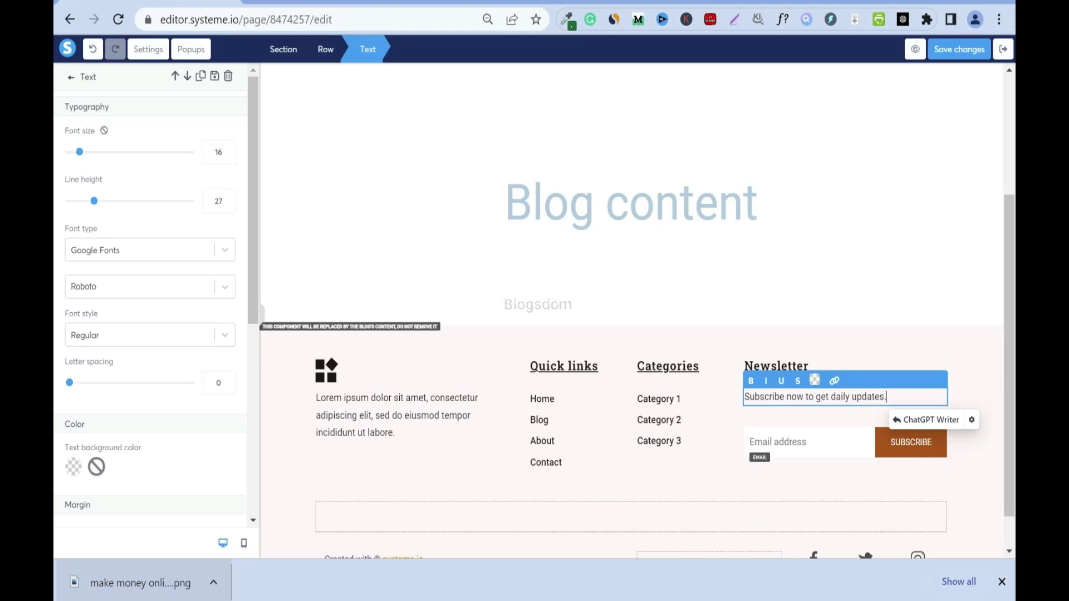
type("and G")
key("BackSpace")
type("gifts")
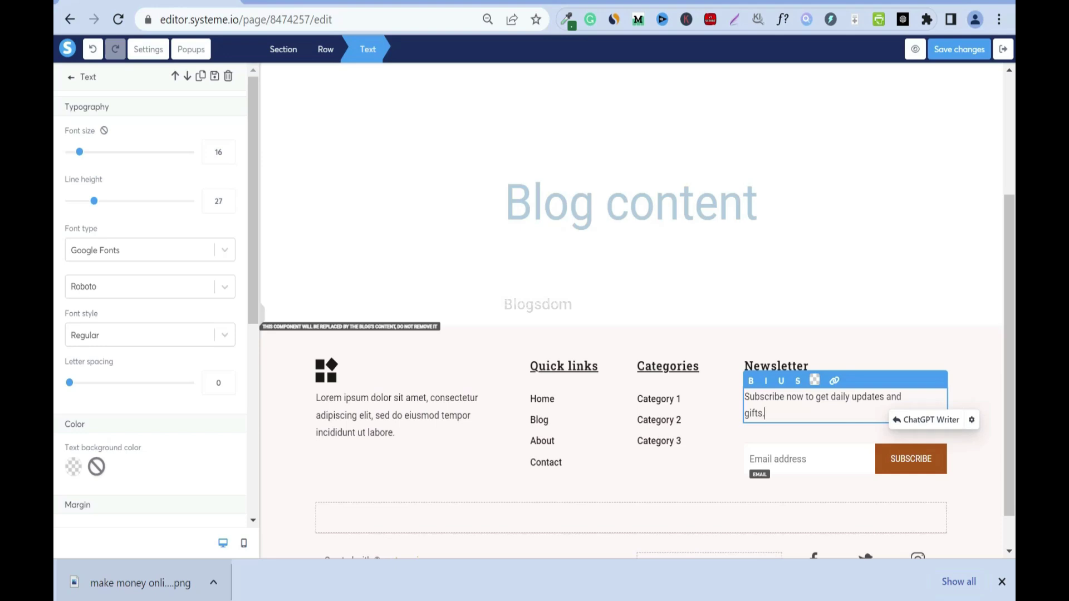
left_click(988, 338)
scroll(557, 390, "down", 1)
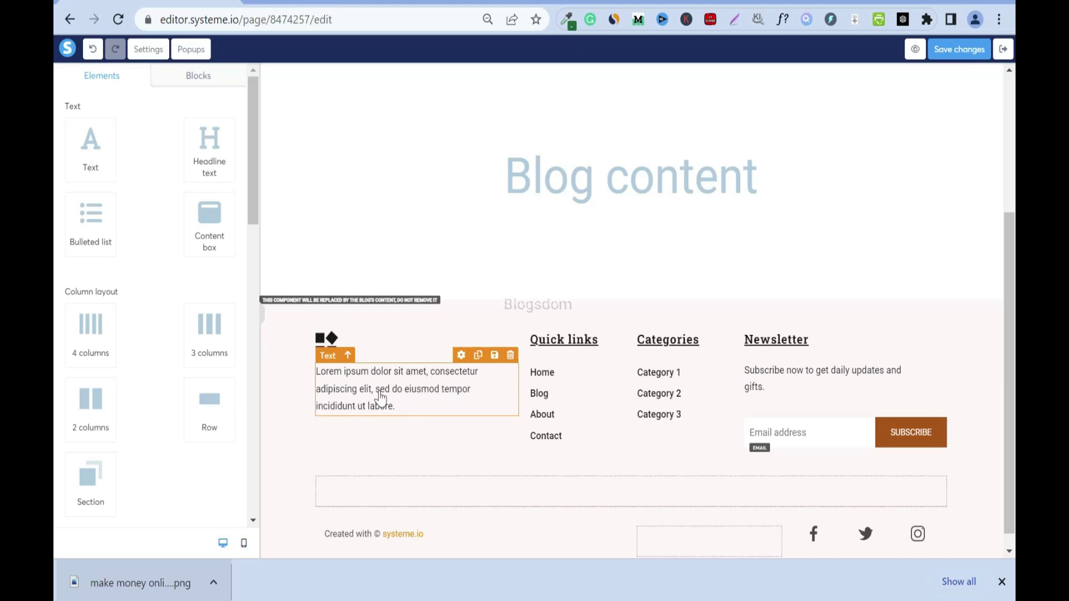
Leave the layout editor, check the live blog's header and footer, and return to the blog's post list.
triple_click(409, 389)
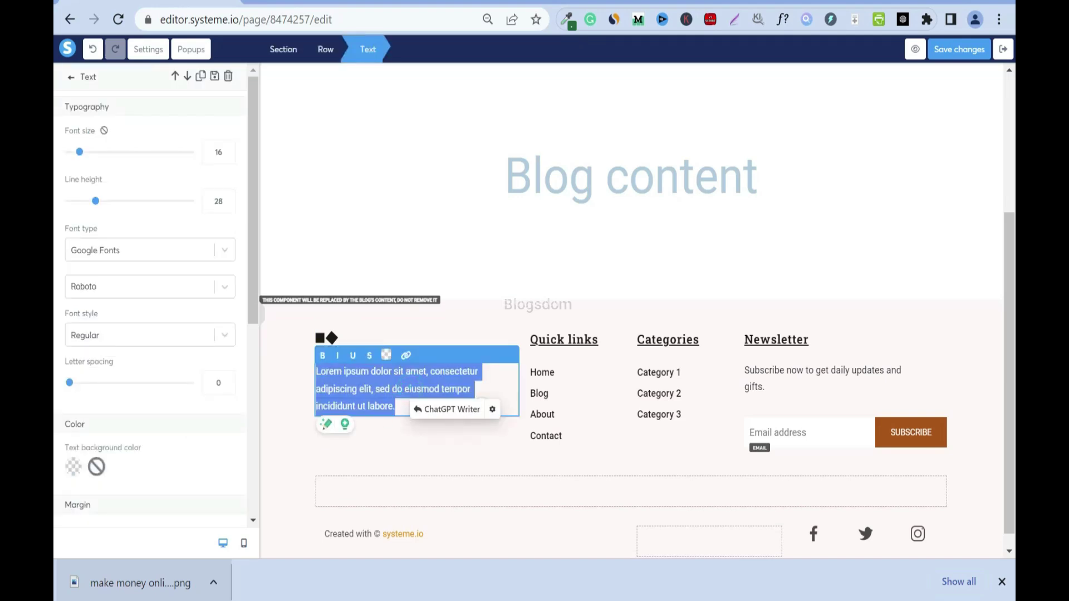
left_click(980, 305)
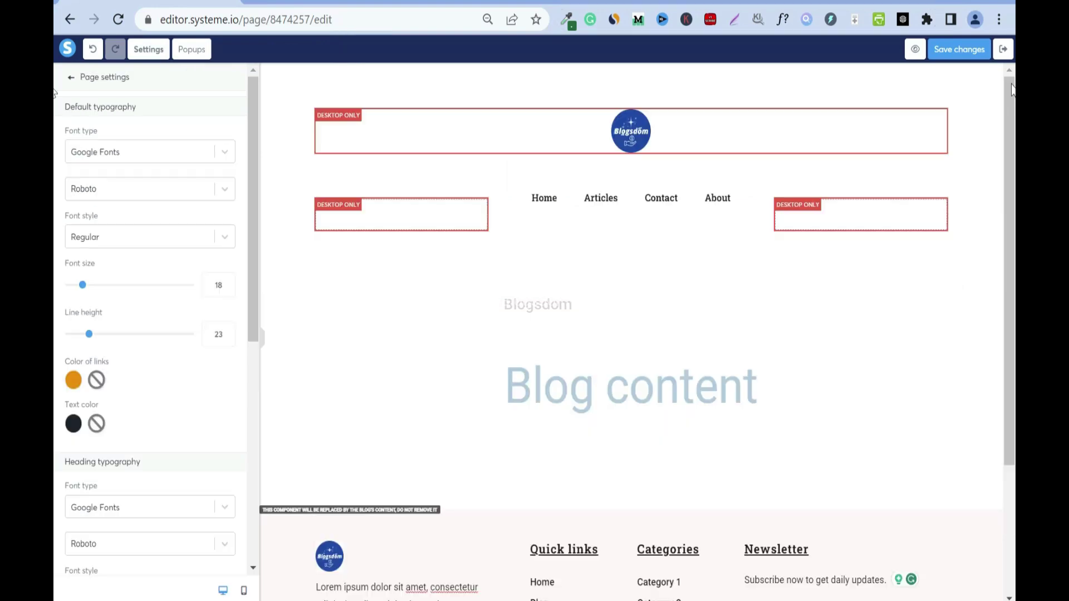
left_click(1005, 51)
left_click(554, 351)
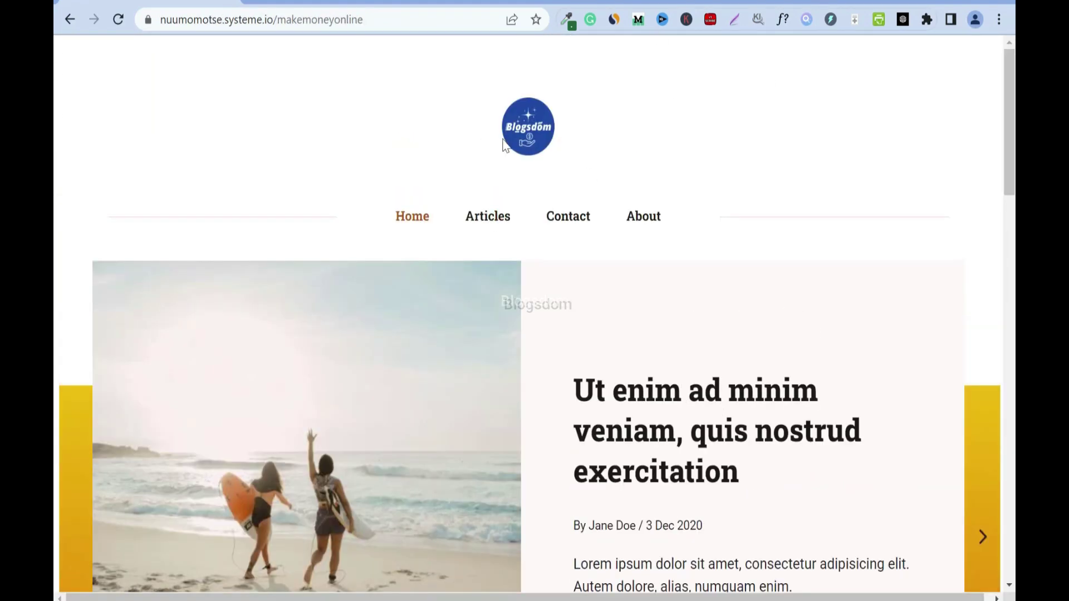
key("End")
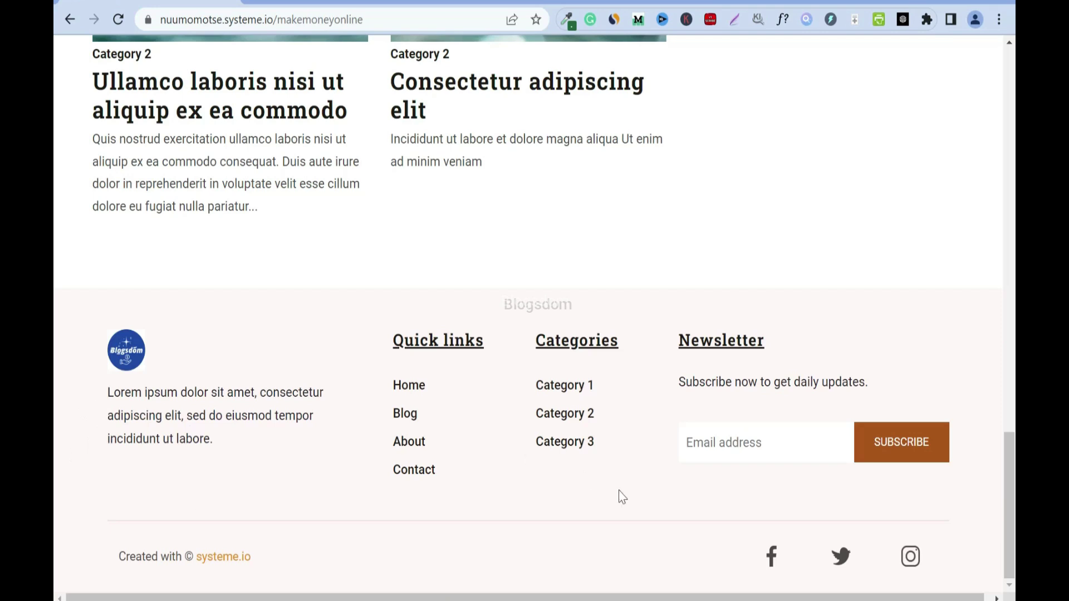
left_click_drag(1010, 477, 1012, 81)
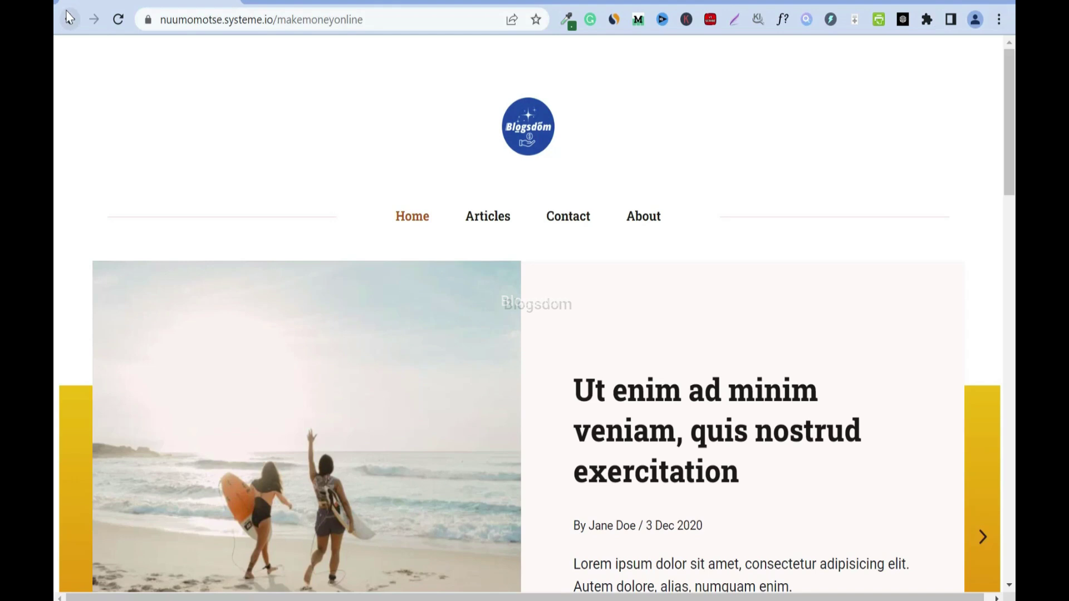
left_click(69, 19)
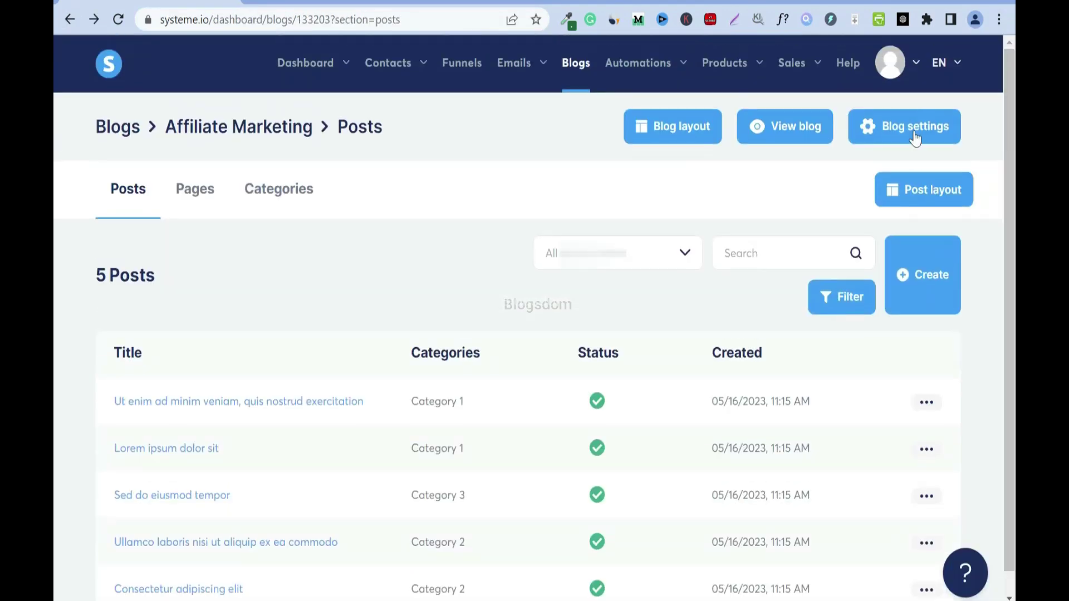
Open the blog settings, view the available languages, keep English and save the settings.
left_click(915, 131)
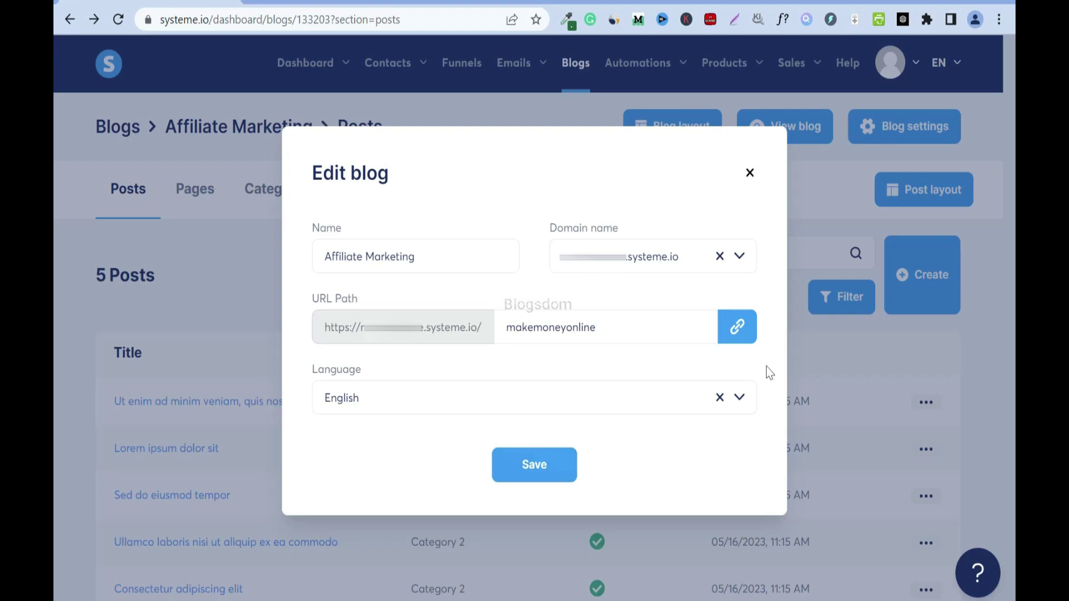
left_click(741, 398)
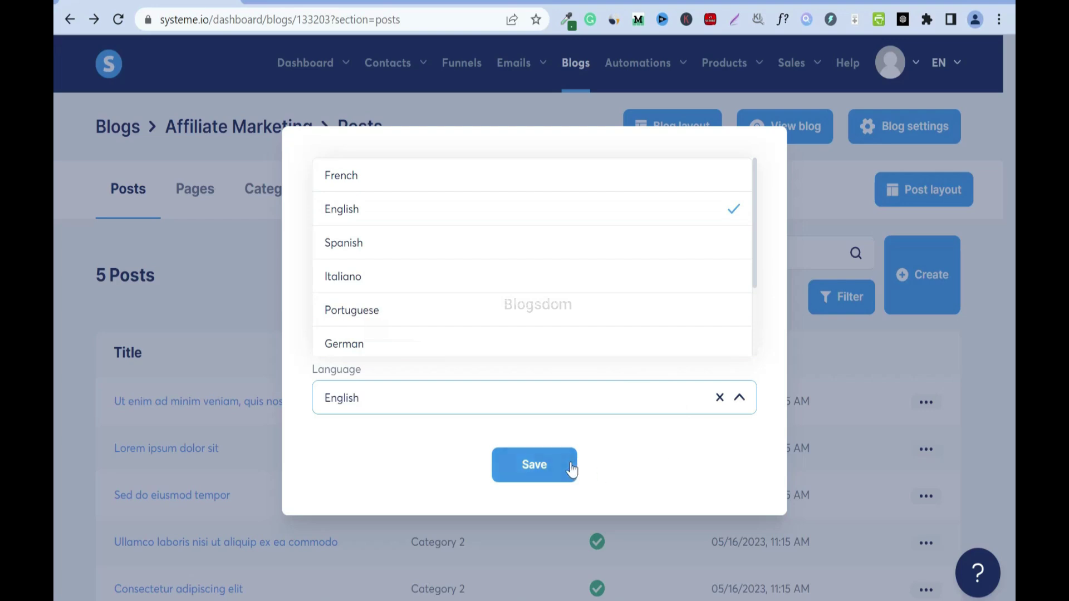
left_click(632, 477)
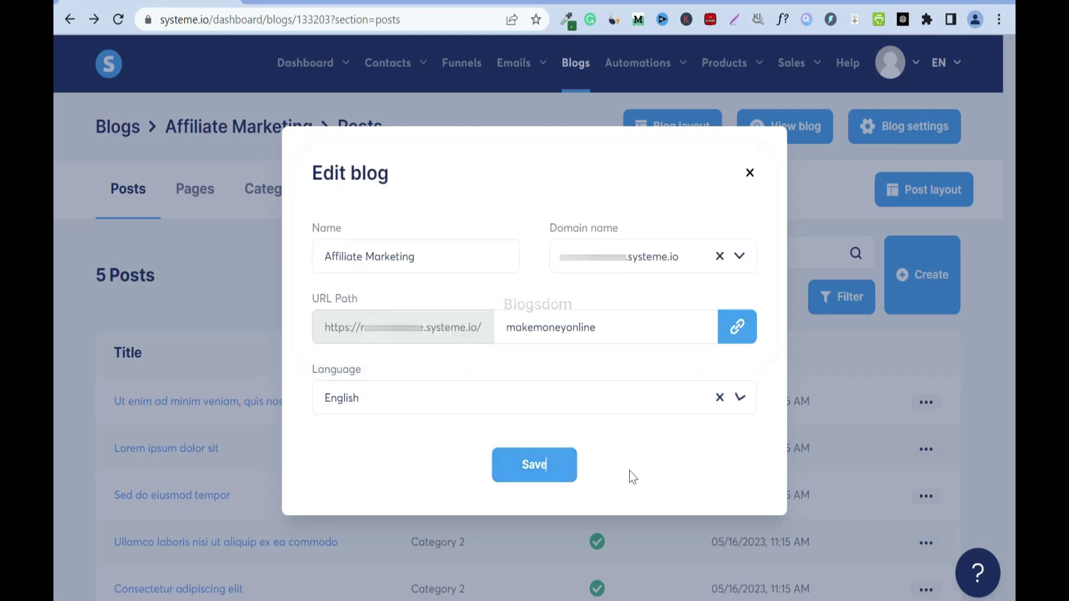
left_click(553, 467)
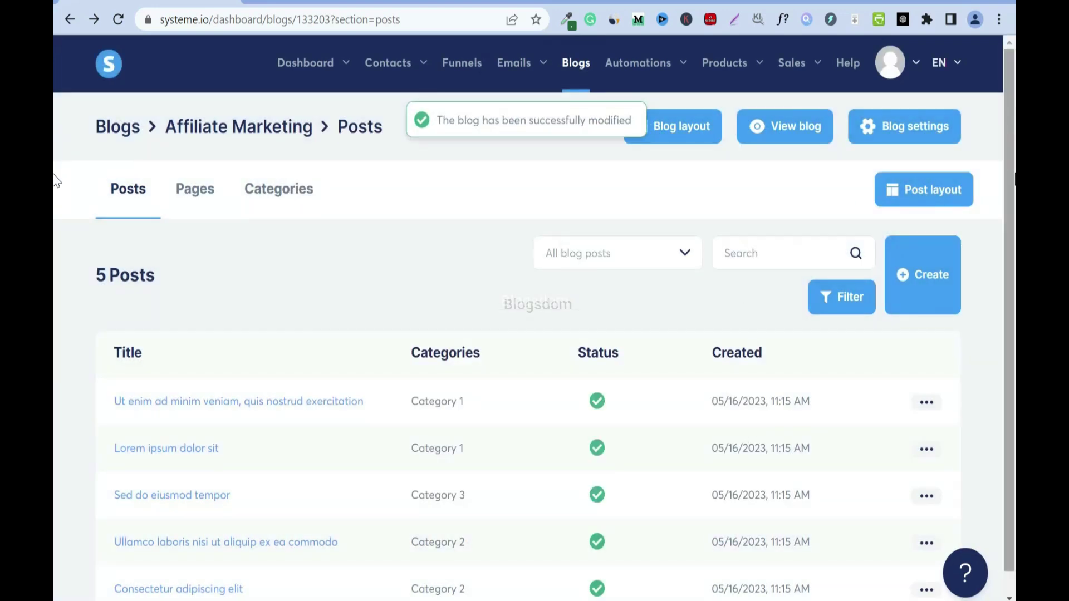
Open the post layout and examine the blog post image's settings, the content area and the comments section.
left_click(927, 201)
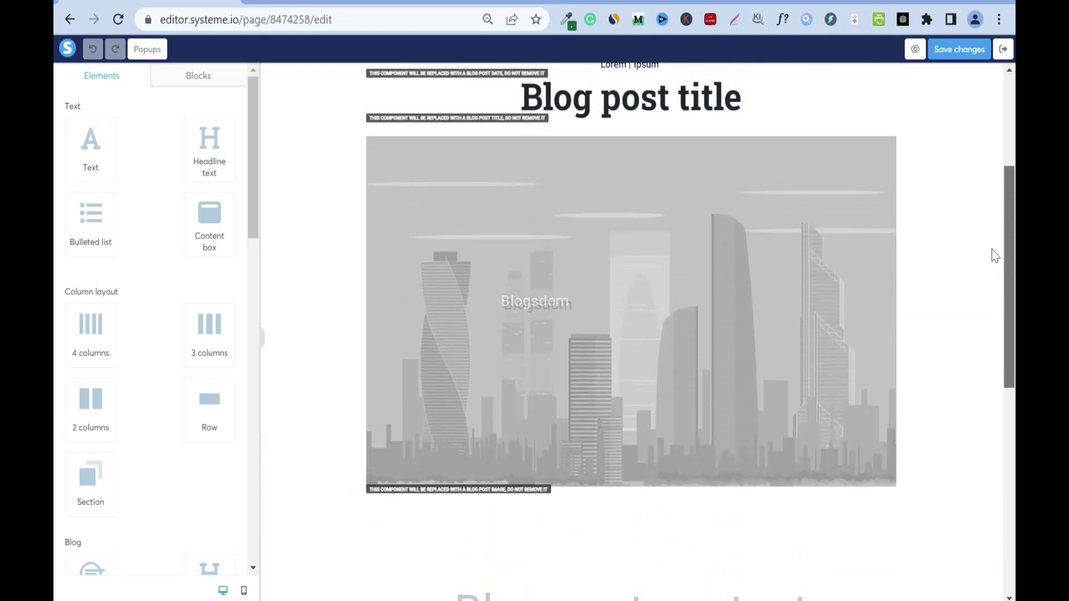
scroll(991, 251, "up", 1)
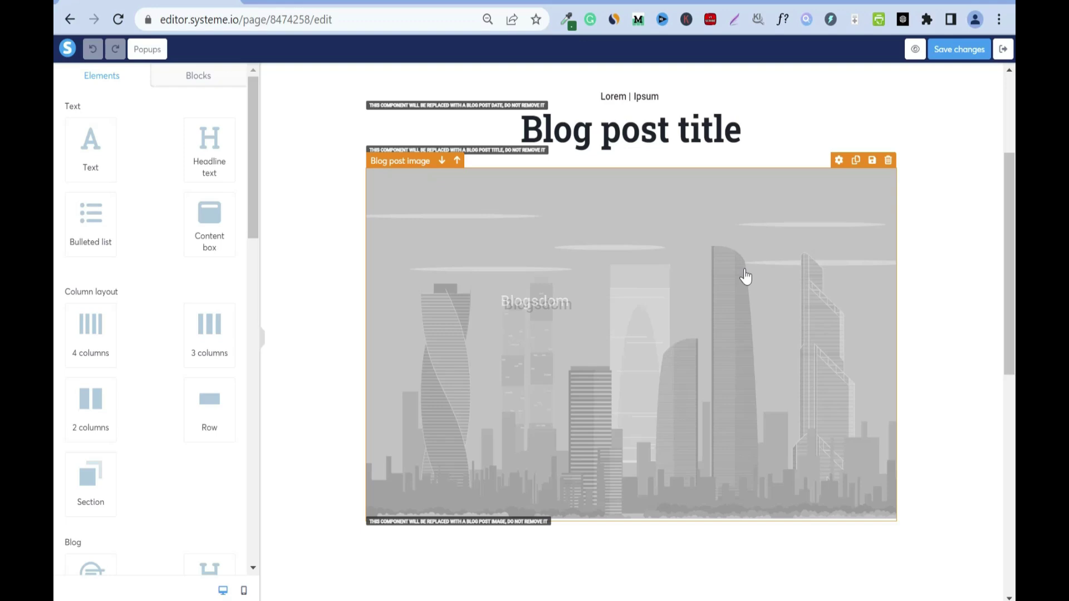
left_click(745, 277)
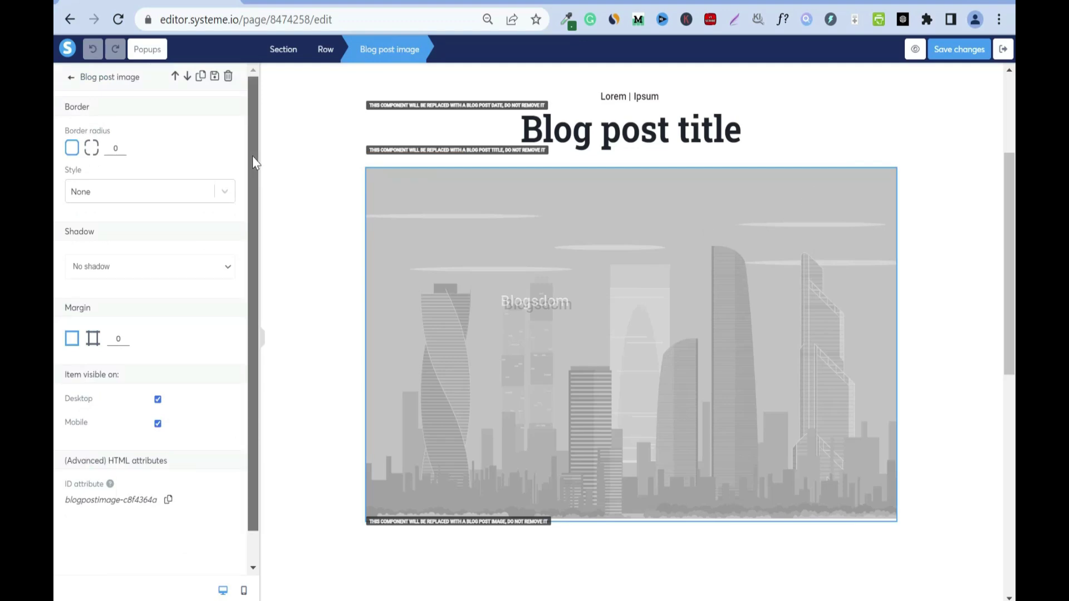
scroll(252, 155, "down", 1)
scroll(253, 167, "up", 1)
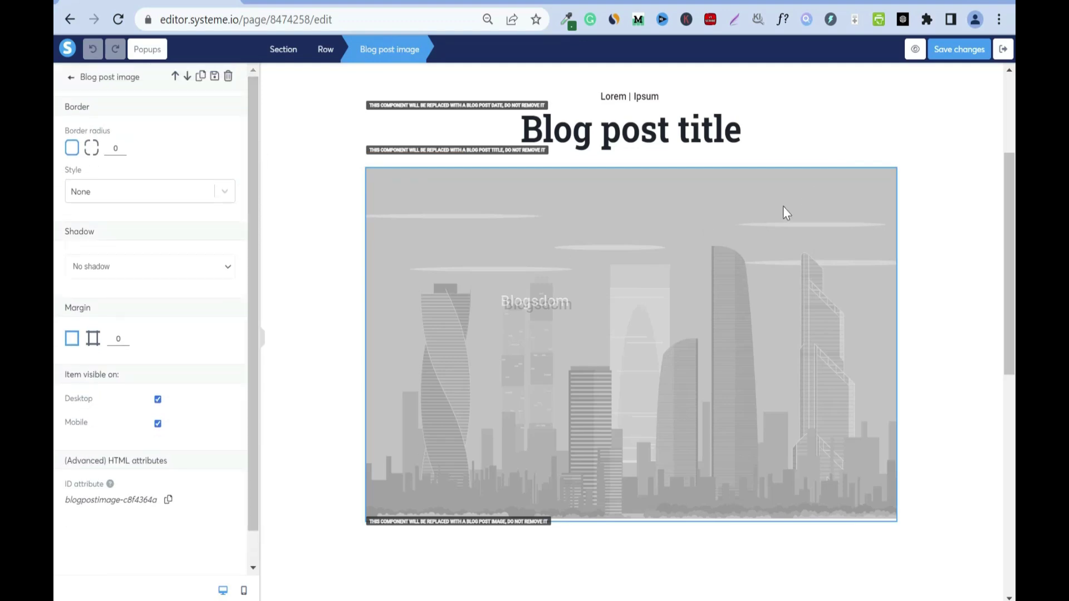
left_click(735, 251)
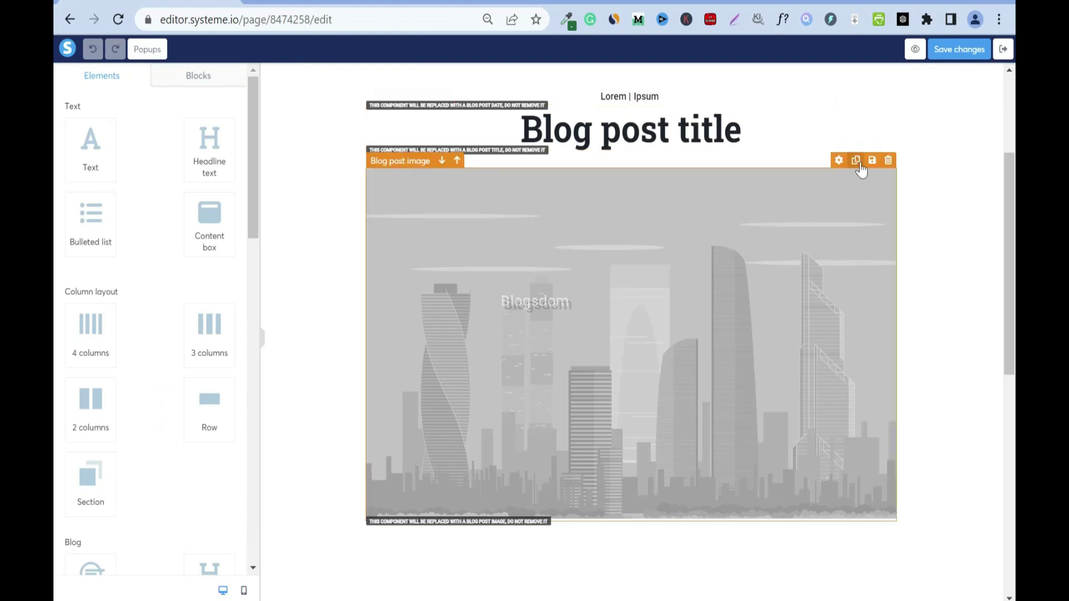
left_click(839, 161)
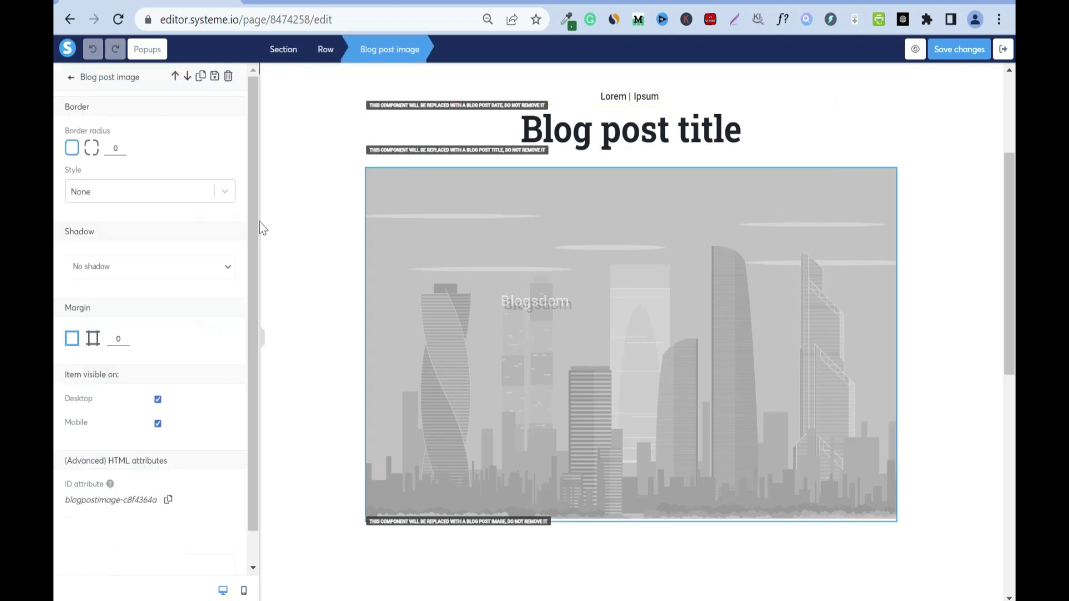
scroll(258, 290, "down", 1)
scroll(267, 245, "up", 1)
left_click(978, 161)
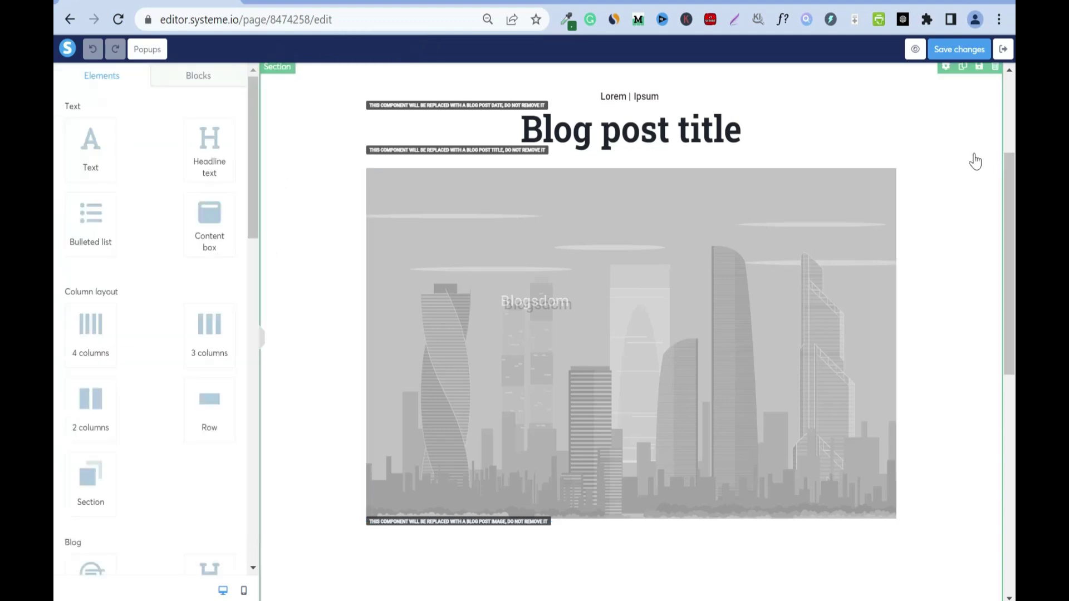
scroll(53, 334, "down", 9)
scroll(56, 446, "up", 10)
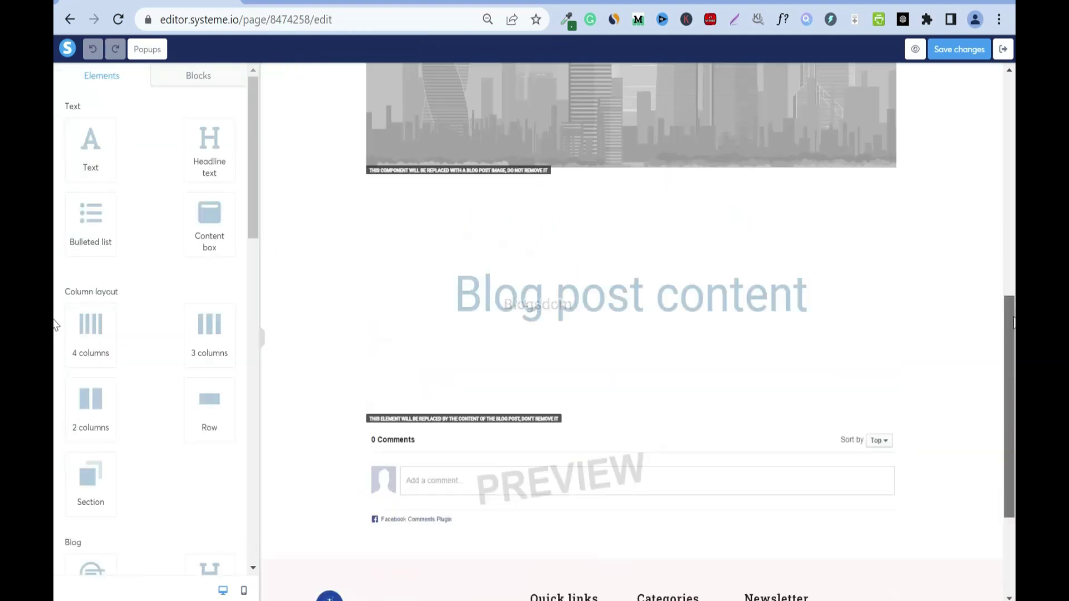
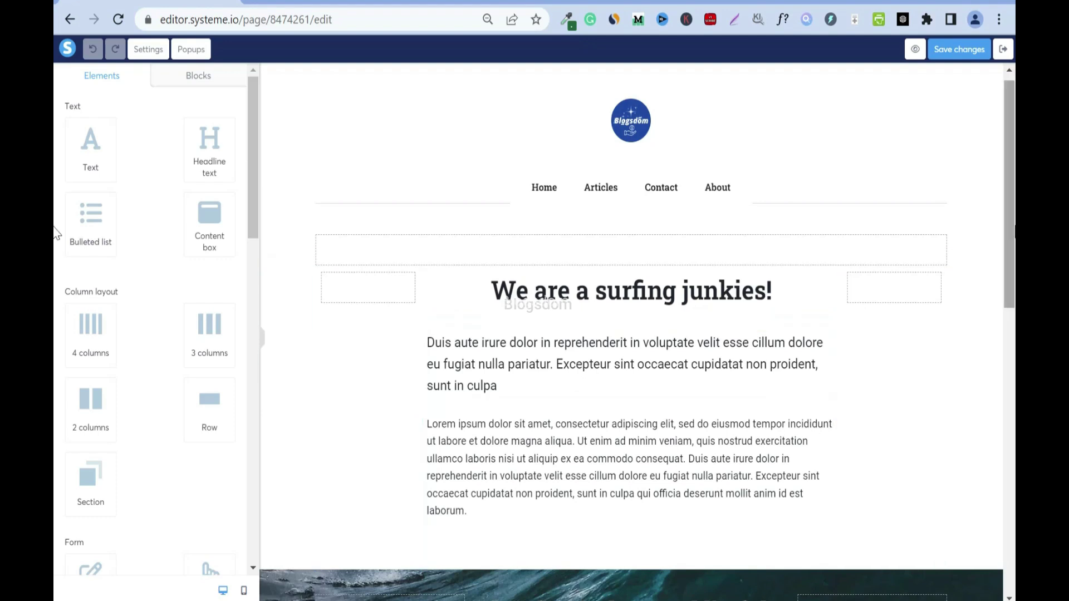
Look over the "We are a surfing junkies!" page in the editor and exit to the blog's pages list.
left_click_drag(1009, 145, 1001, 184)
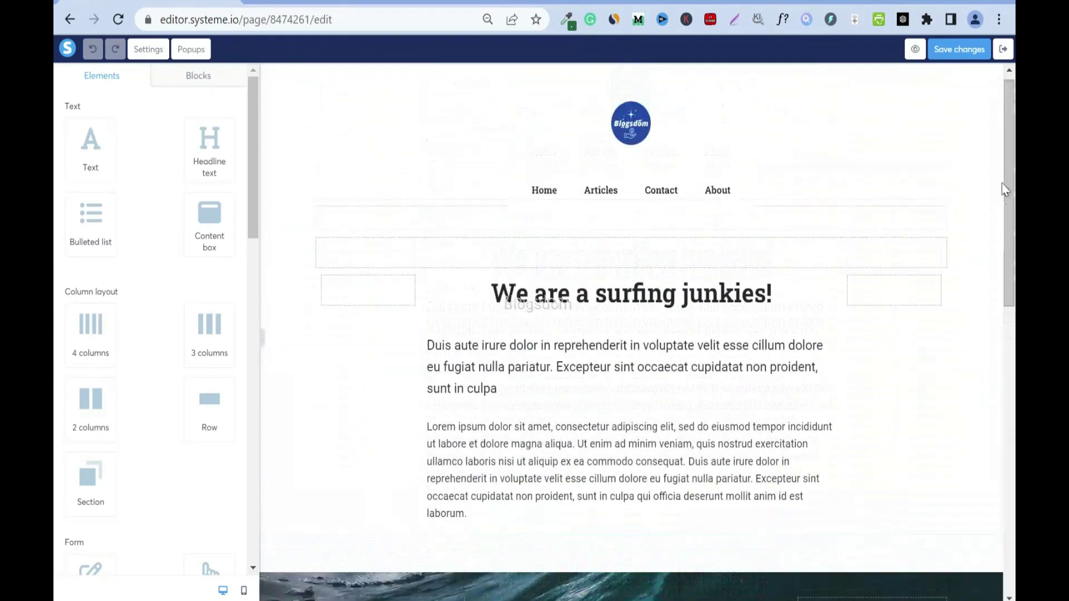
left_click(1009, 51)
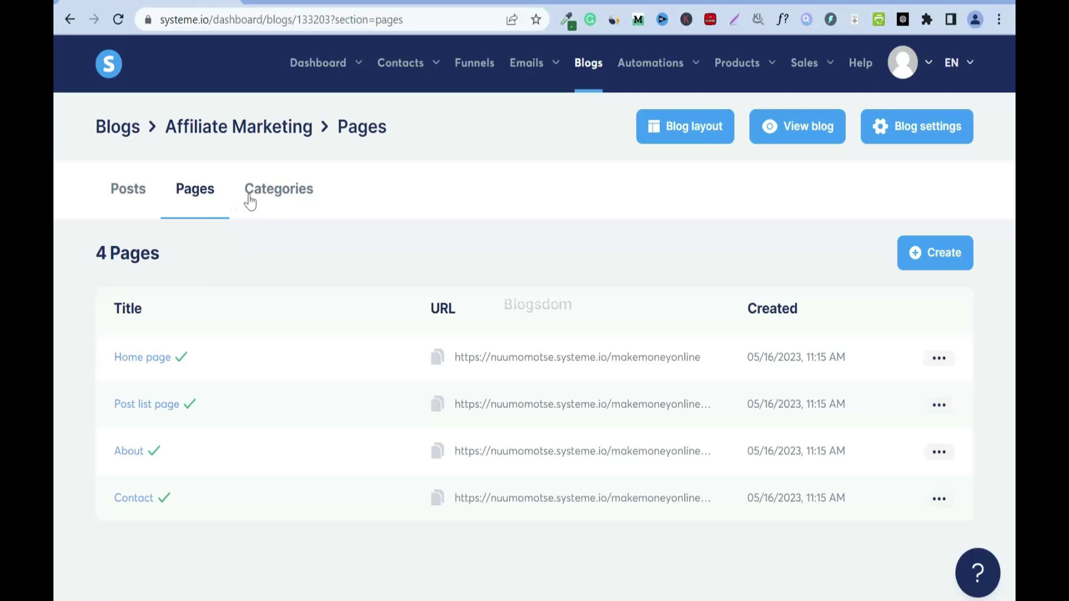
Start a new blog category named "Affiliate Marketing" with the description "Affiliate marketing tips for beginners.".
left_click(290, 194)
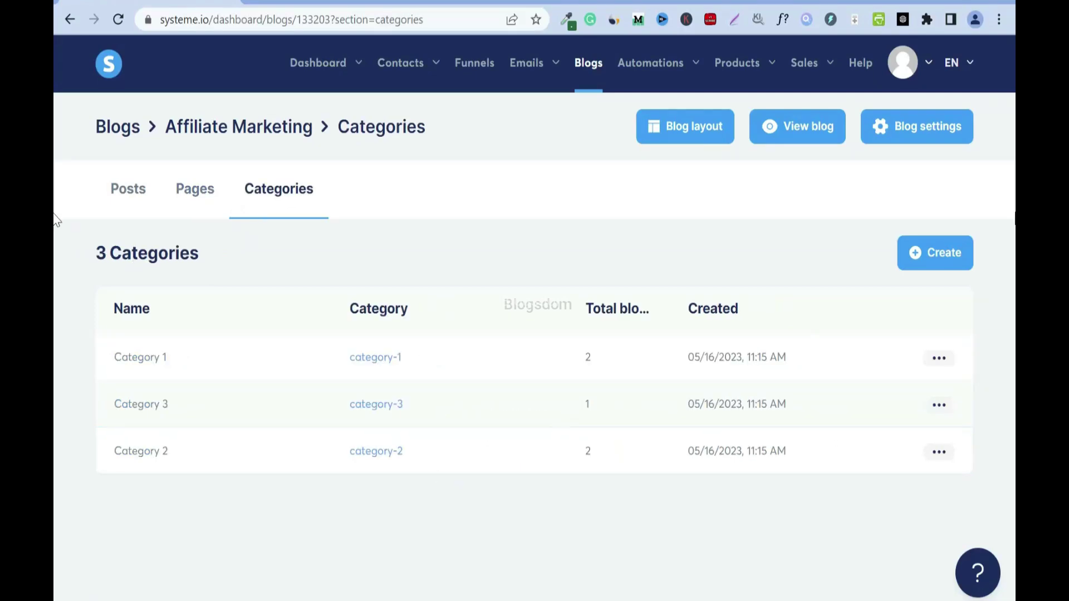
left_click(949, 271)
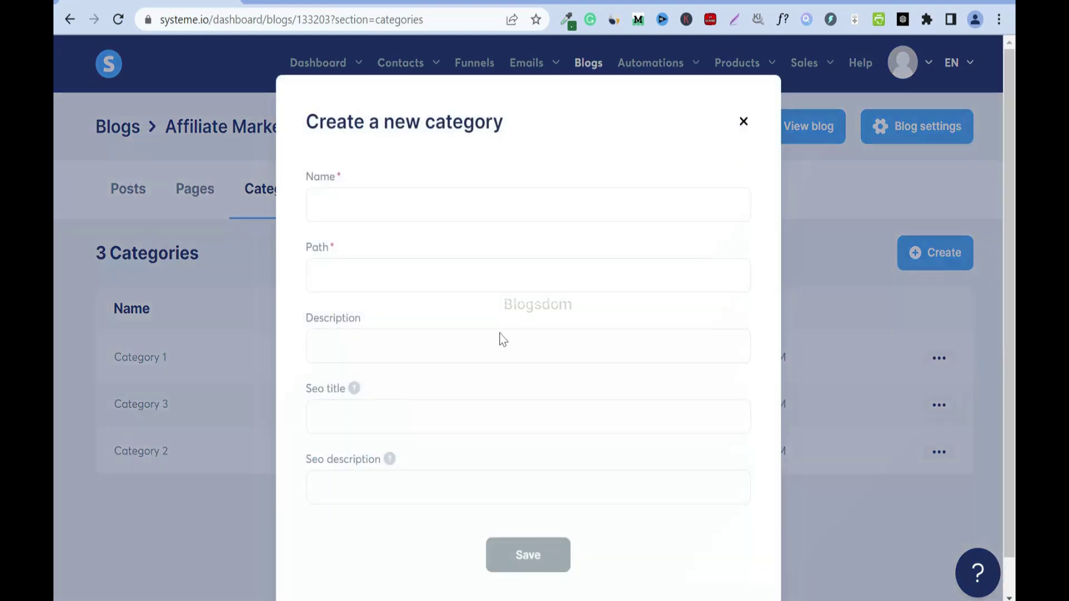
left_click(395, 203)
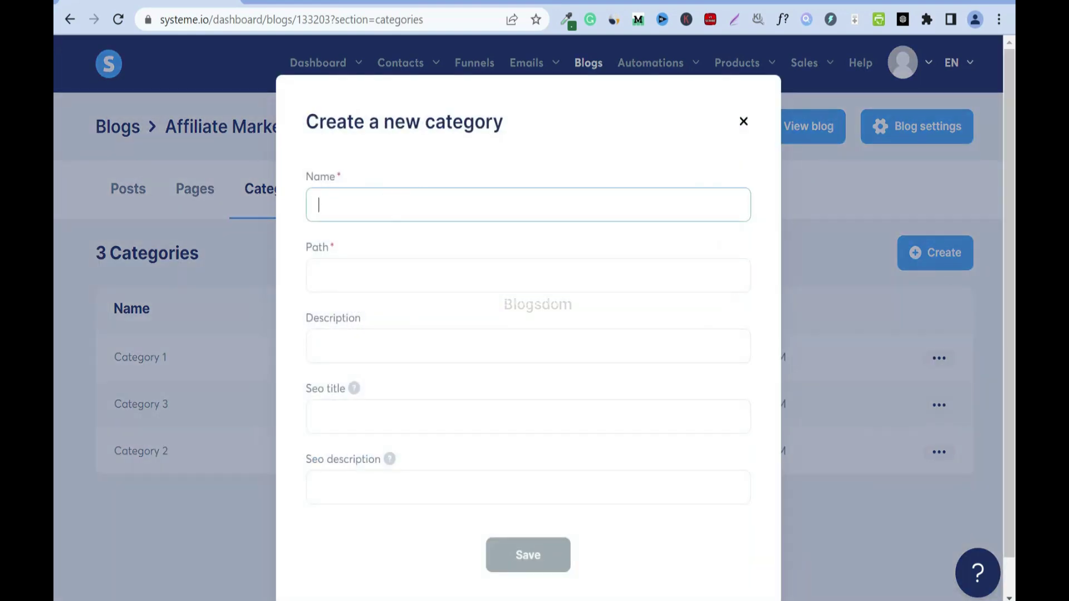
type("Affiliate Marketing")
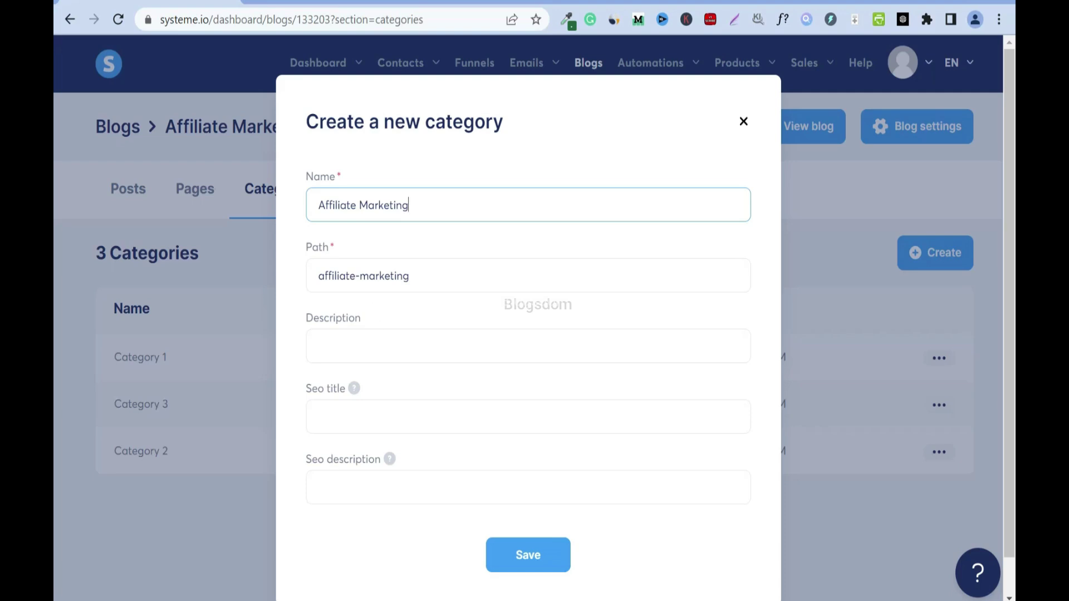
left_click(367, 343)
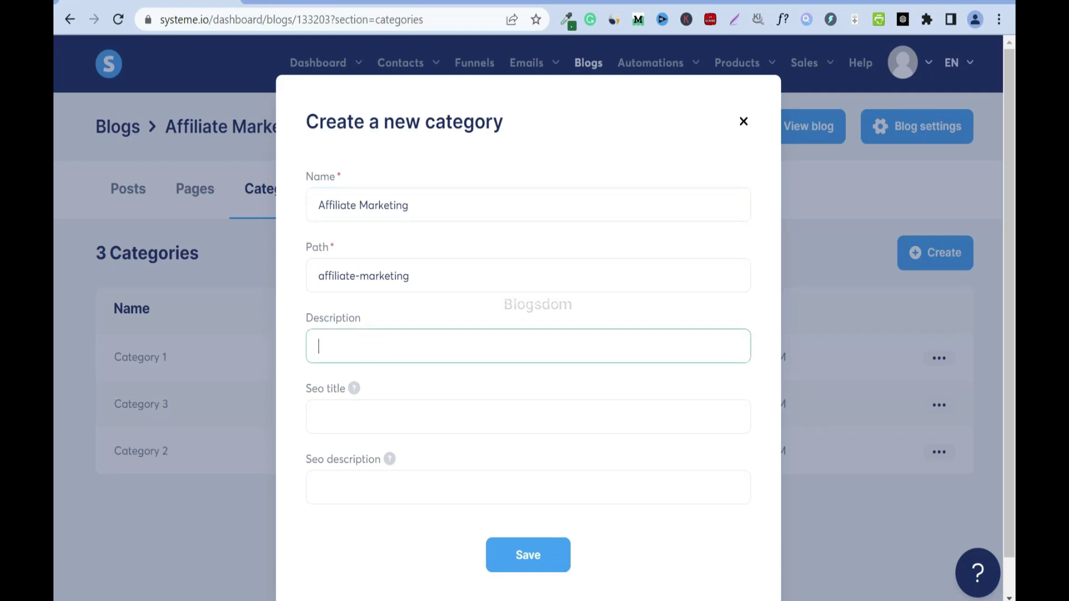
type("Affiliate marketing tips for beginners.")
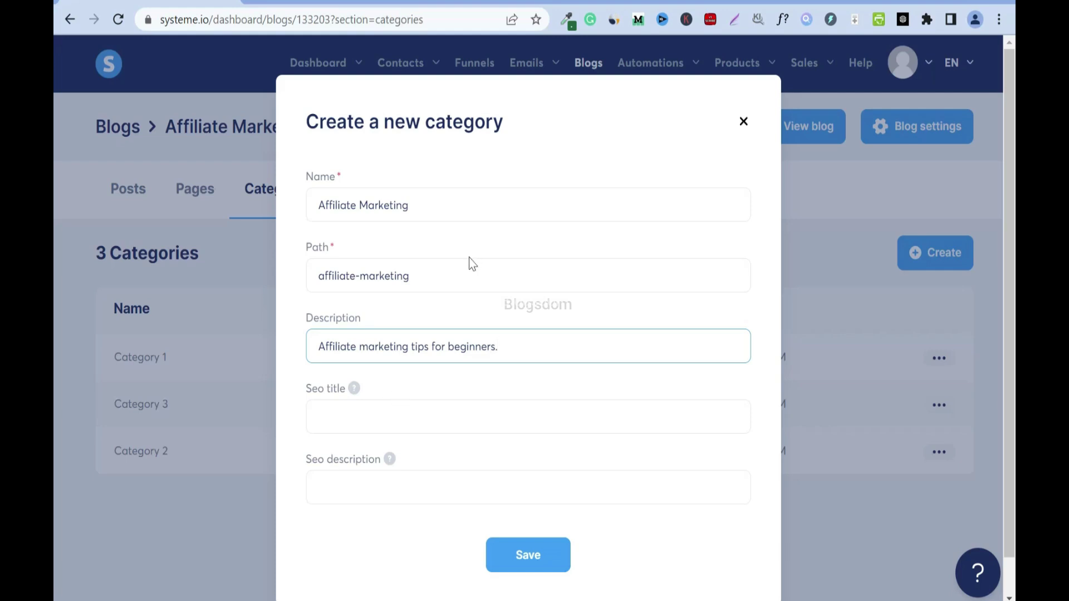
Copy the category's path "affiliate-marketing" into its SEO title.
triple_click(457, 276)
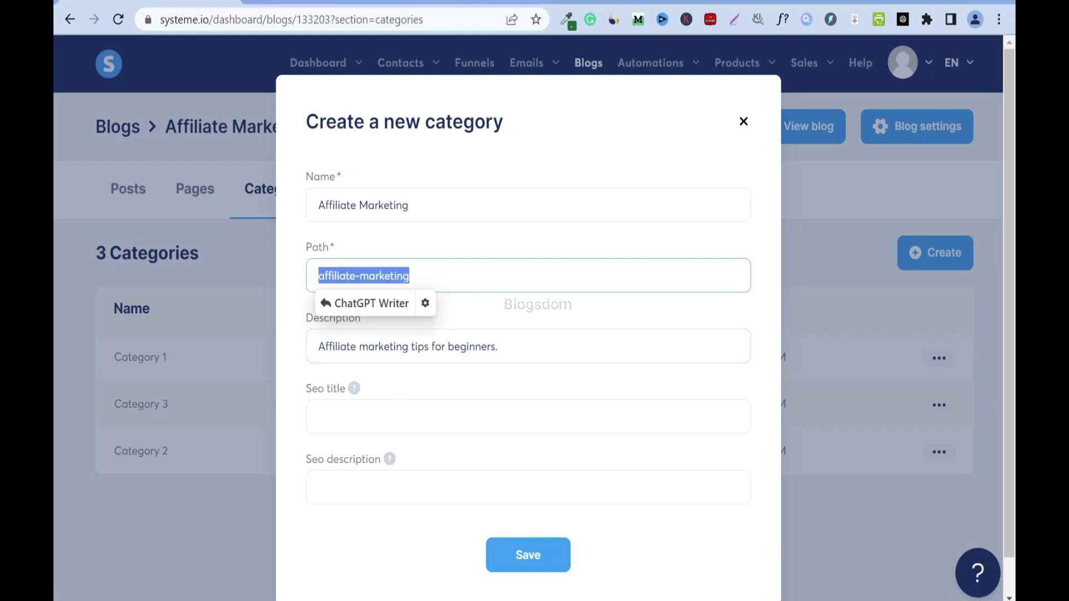
key("ctrl+c")
left_click(319, 417)
key("ctrl+v")
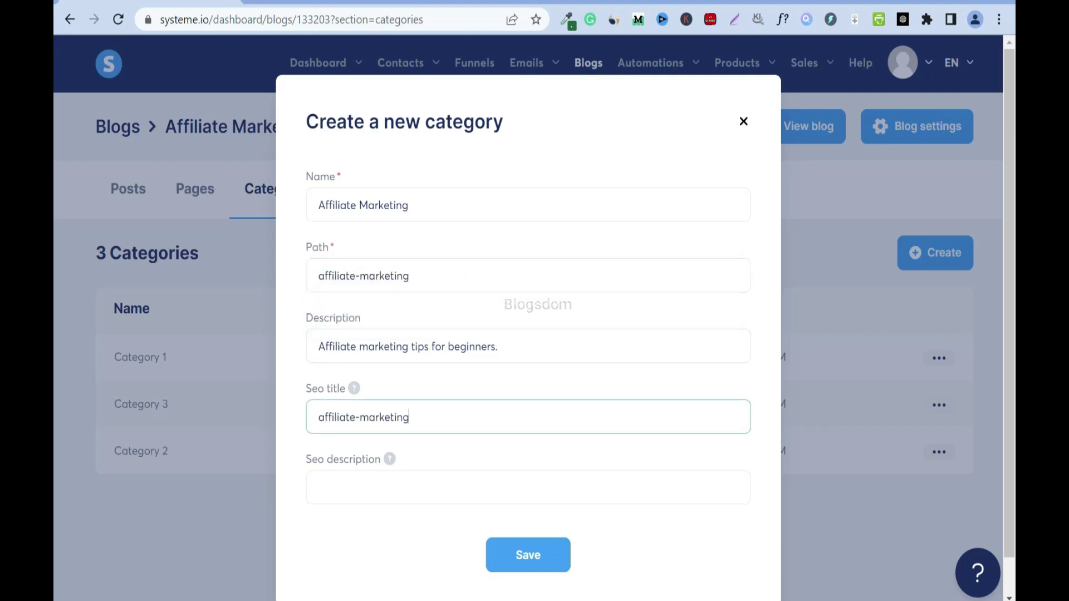
Reuse the description "Affiliate marketing tips for beginners." as the SEO description and save the new category.
left_click_drag(499, 347, 301, 350)
left_click(319, 488)
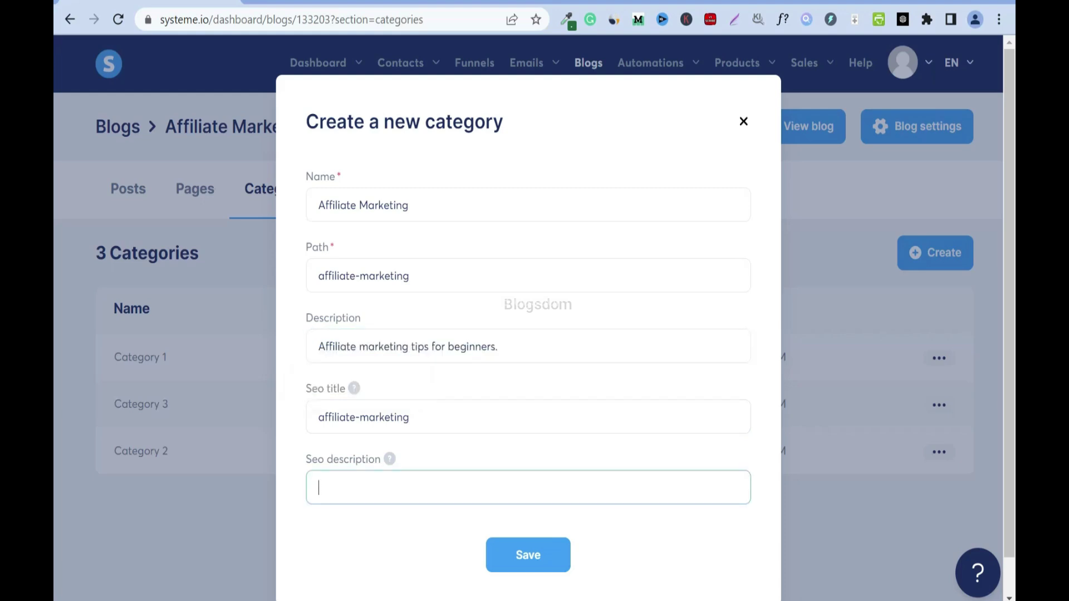
key("ctrl+v")
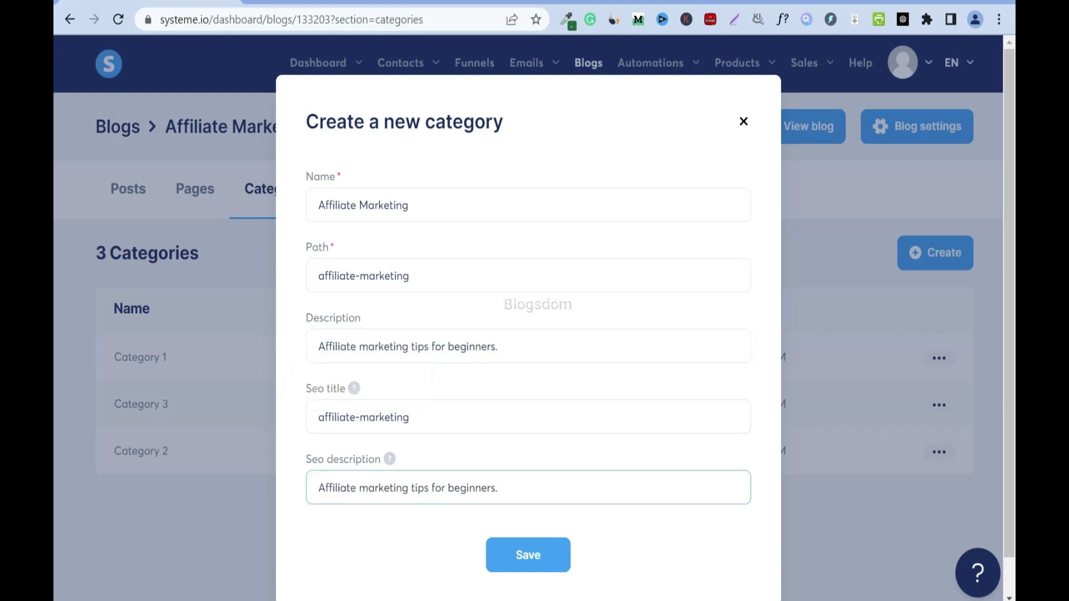
key("BackSpace")
type("a")
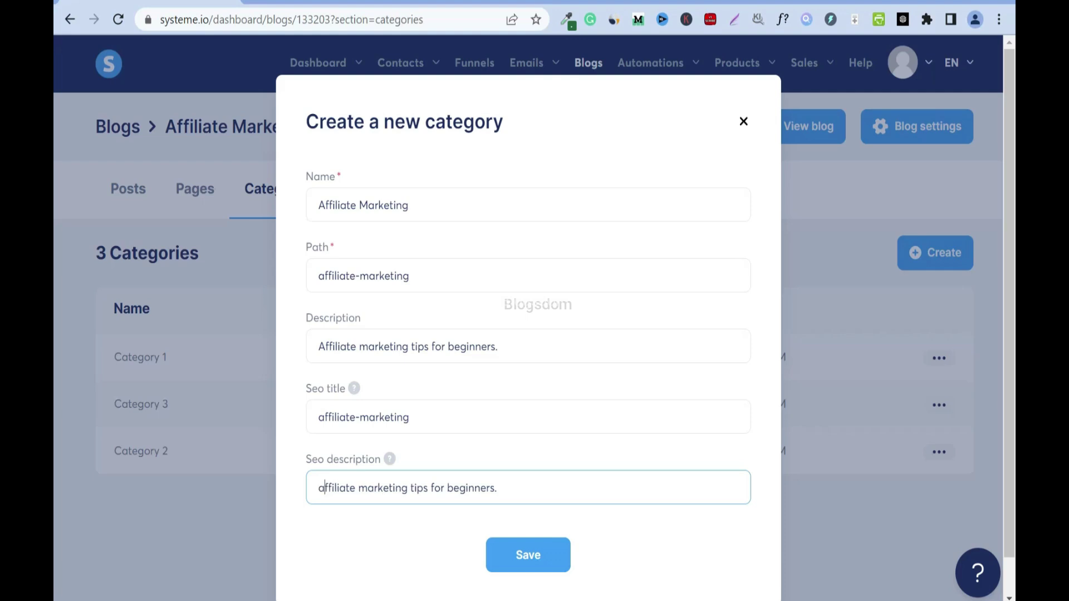
key("ctrl+a")
key("ctrl+v")
left_click(550, 551)
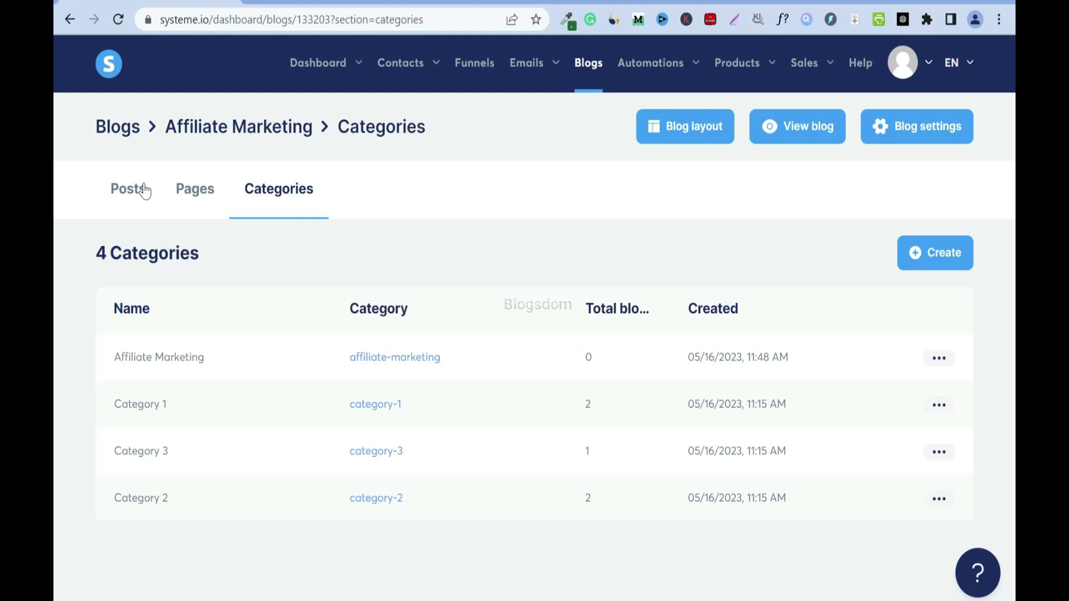
Open the blog layout for editing and rename the header menu's "Articles" item as "Blog".
left_click(710, 128)
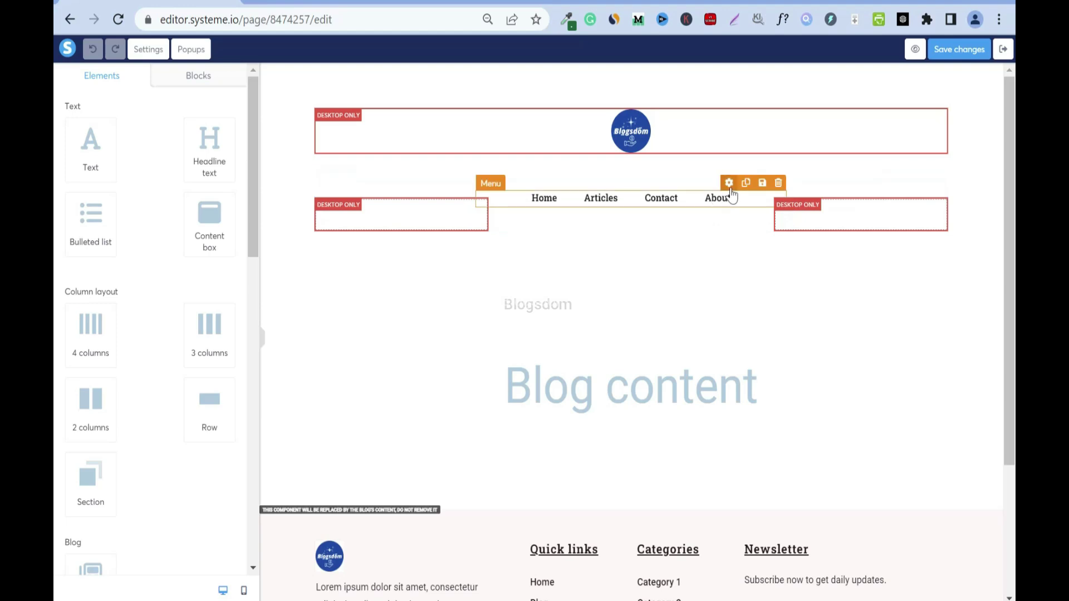
left_click(729, 184)
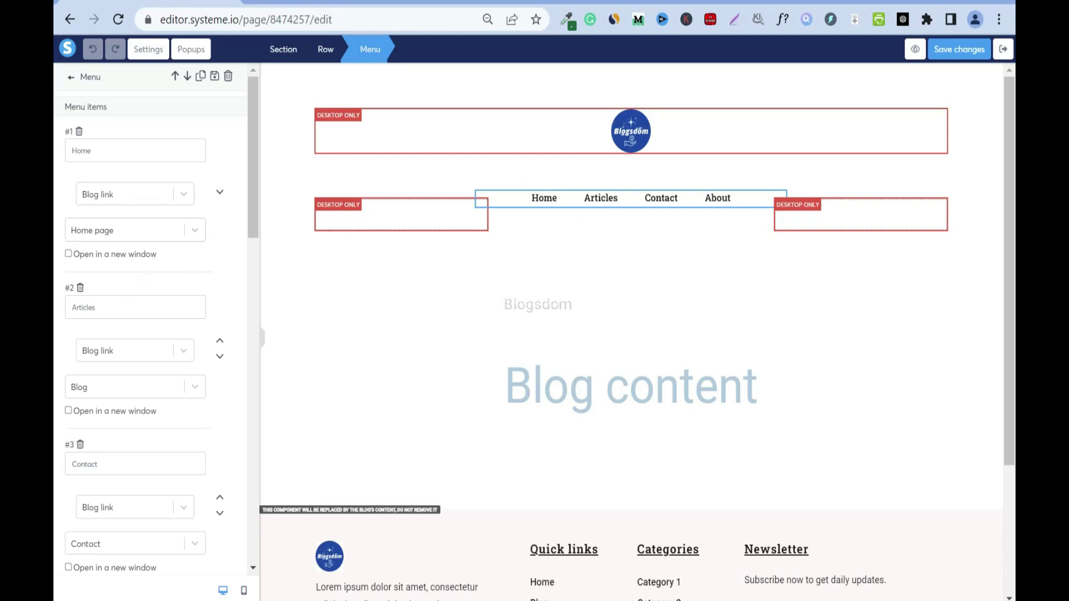
left_click_drag(95, 308, 72, 308)
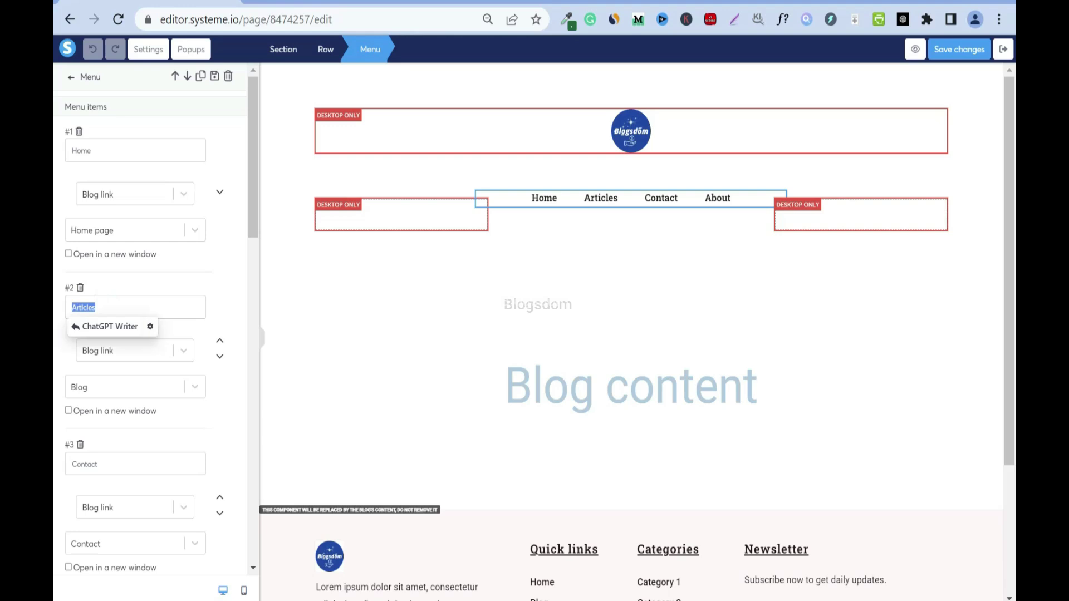
type("Blog")
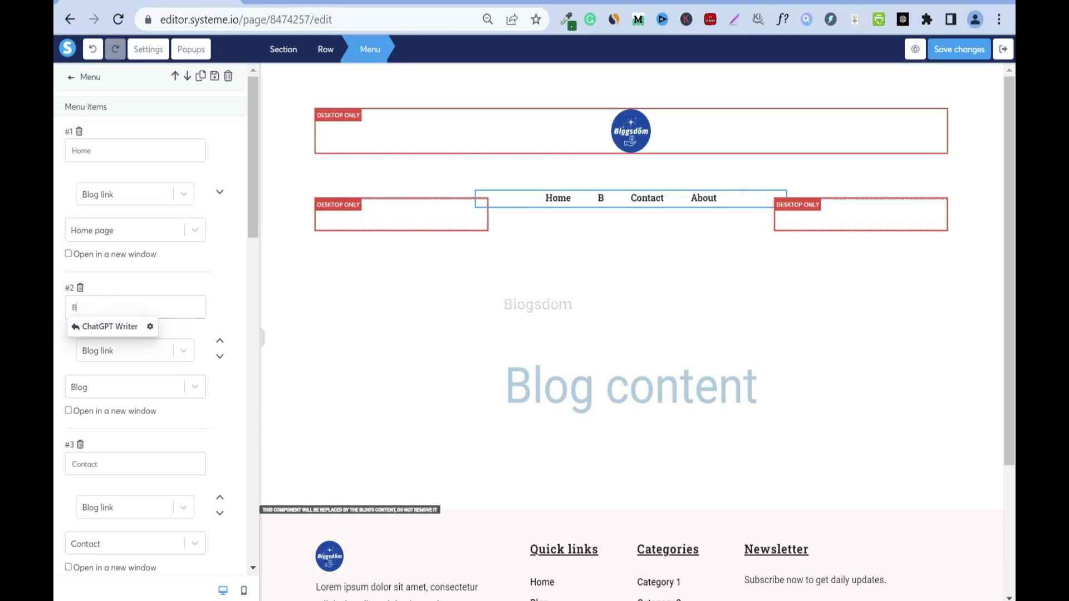
left_click(233, 307)
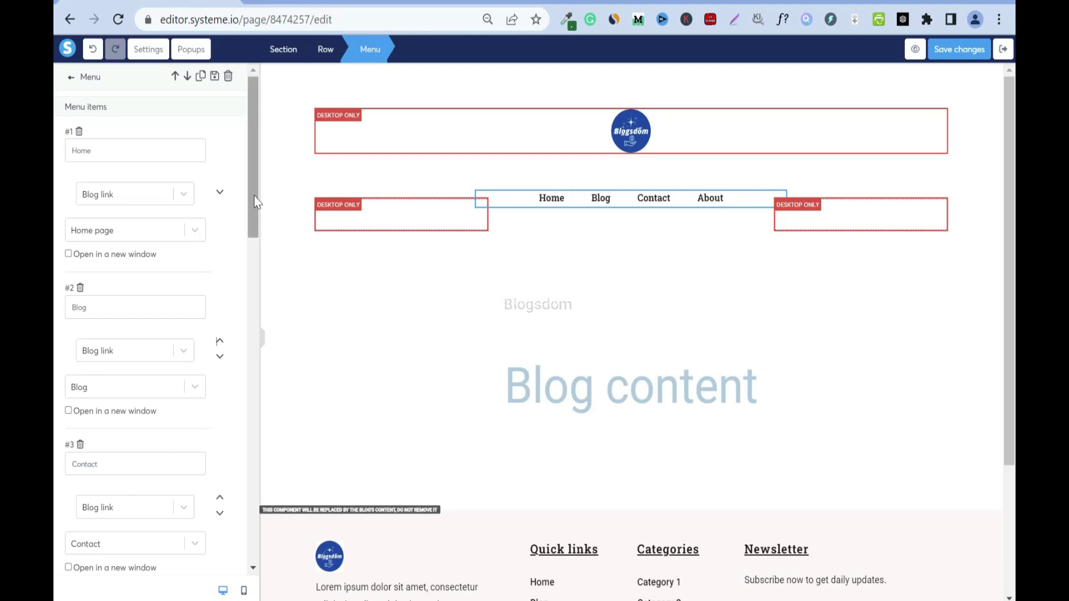
Rename the header menu's "About" item as "About Me", then save the blog layout and exit the editor.
scroll(254, 196, "down", 5)
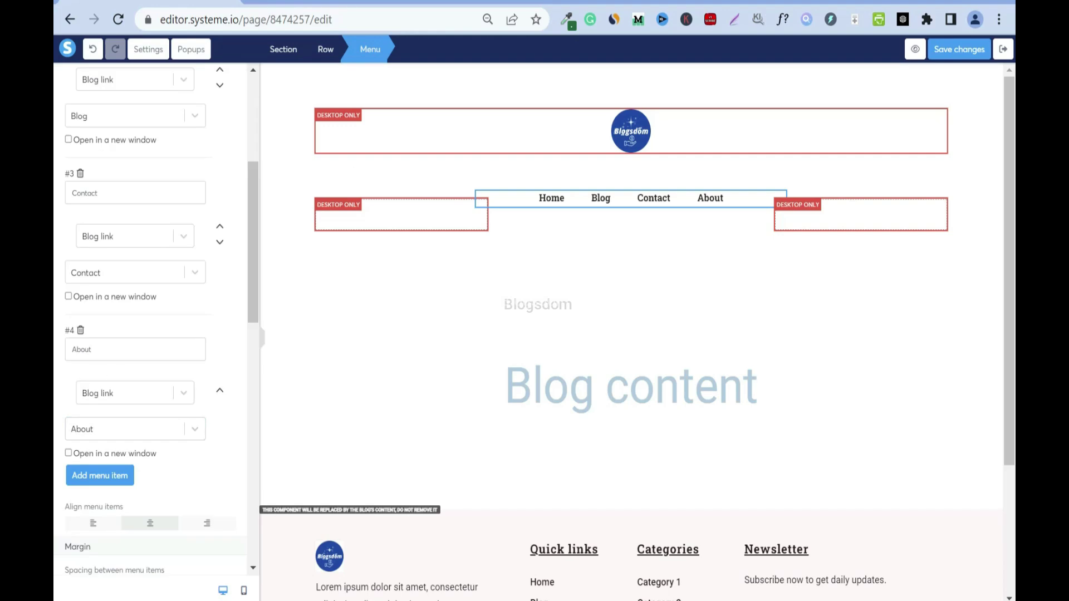
type("Me")
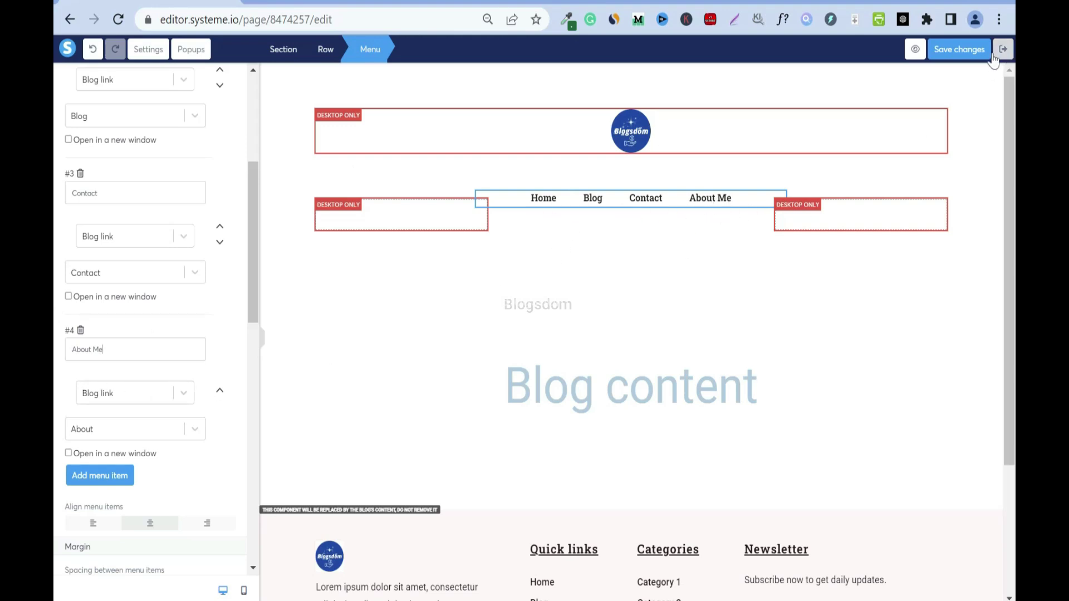
left_click(960, 49)
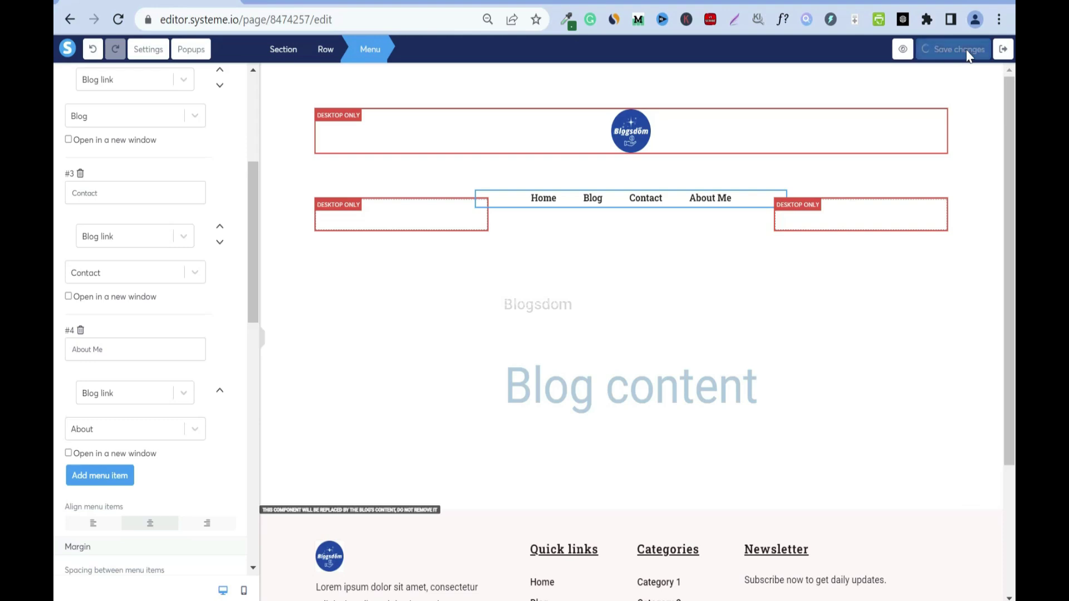
left_click(1004, 50)
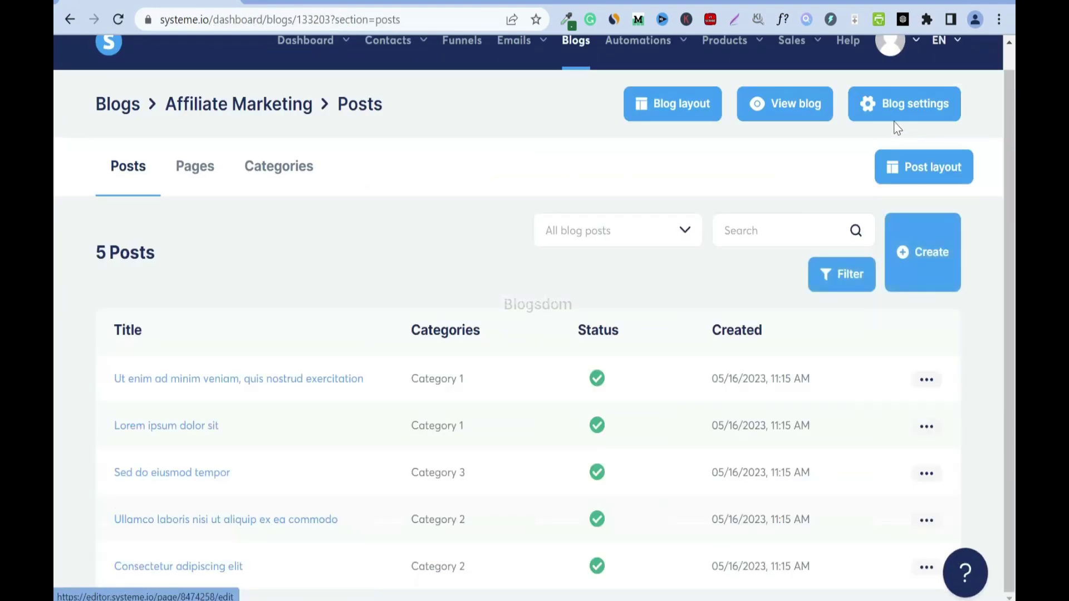
View the live blog to check its header menu and footer categories, and return to the posts list.
left_click(787, 111)
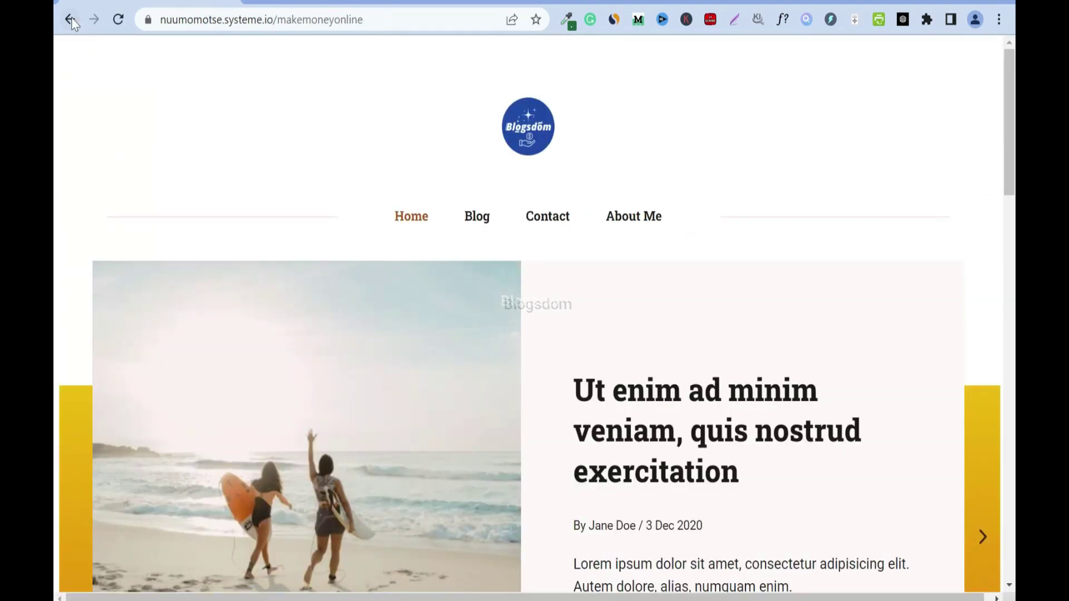
left_click(70, 20)
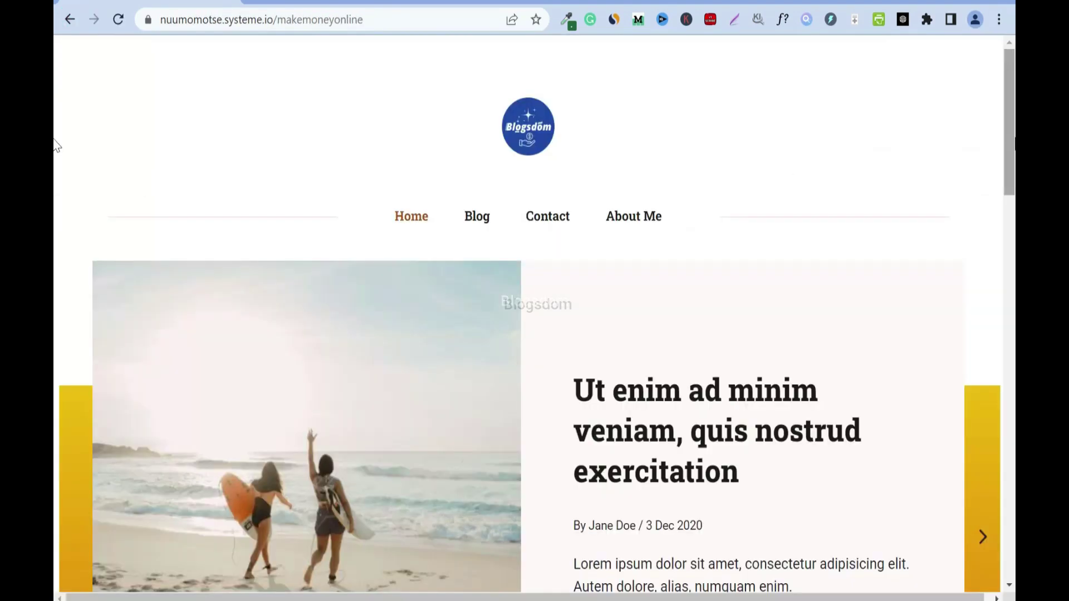
scroll(536, 389, "down", 15)
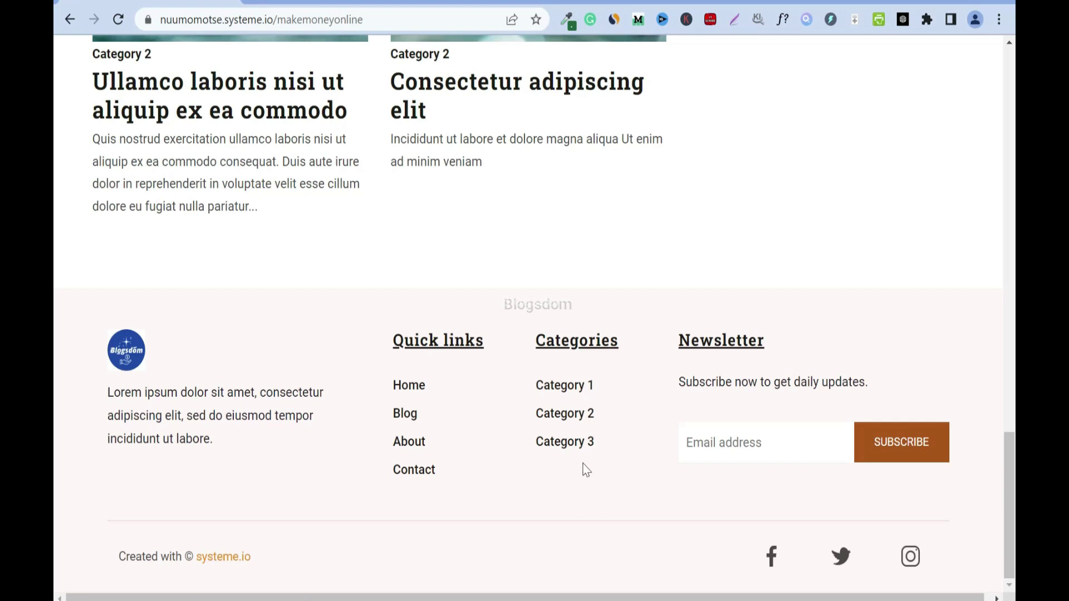
left_click(69, 19)
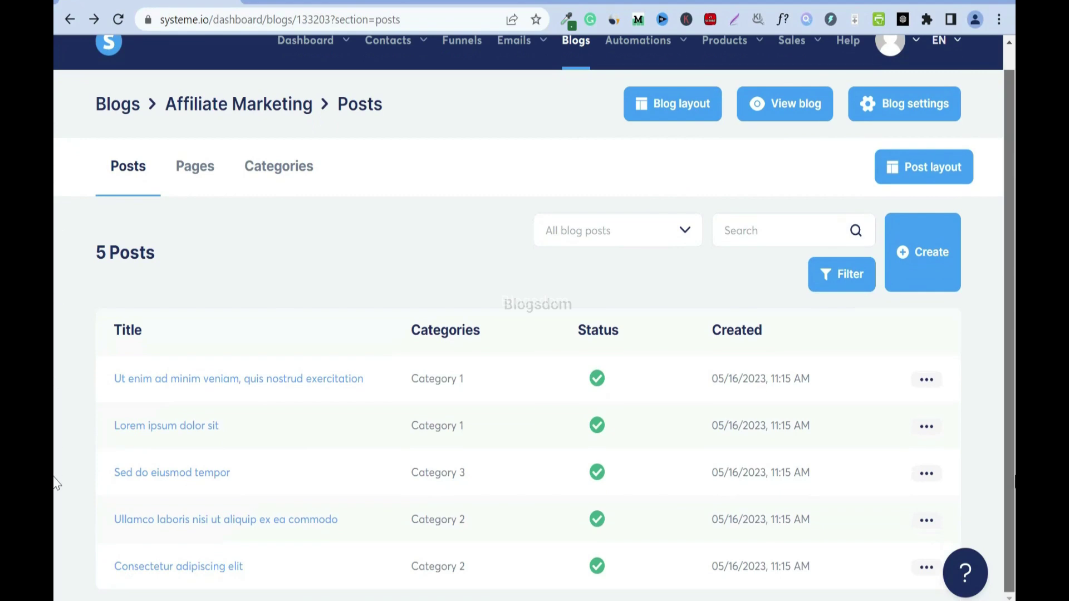
Reopen the blog layout and add an "Affiliate Marketing" line below "Category 3" in the footer's Categories list.
left_click(713, 113)
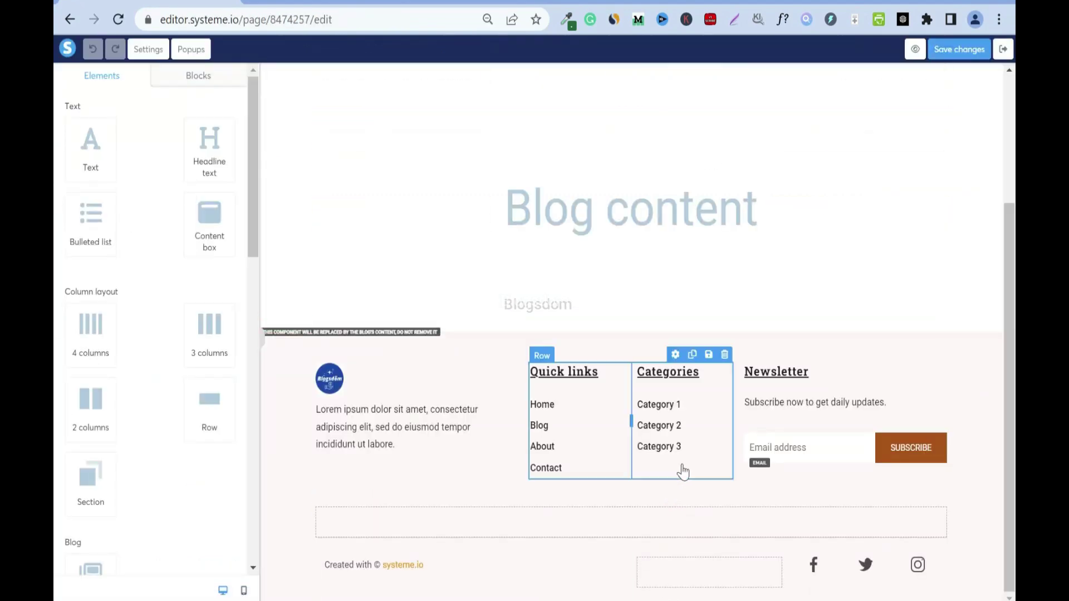
left_click(681, 456)
key("Return")
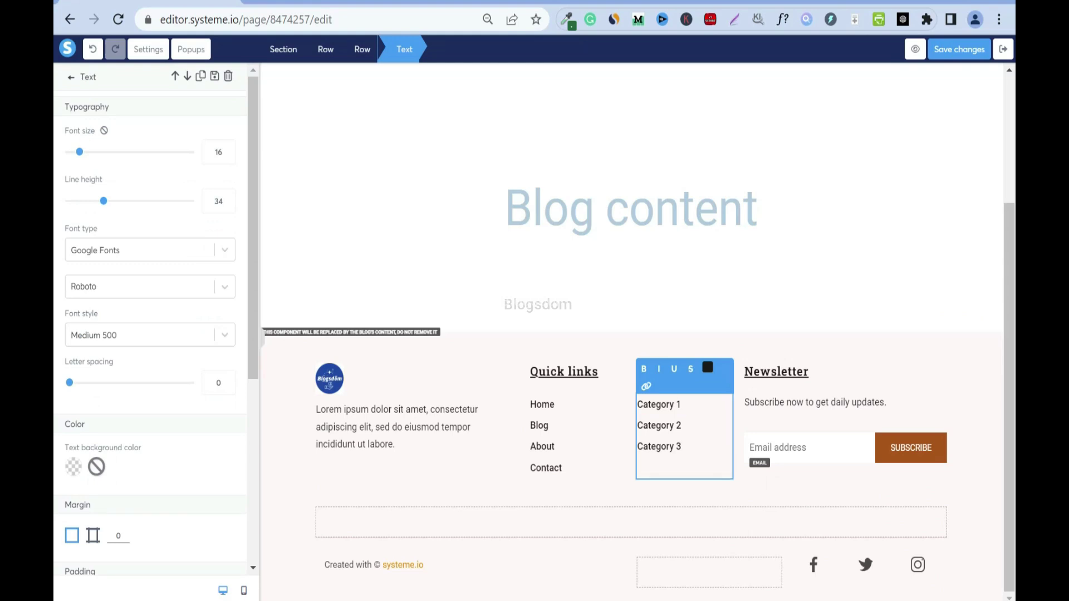
type("Affiliate Marketing")
Link the footer text "Affiliate Marketing" to the blog's Affiliate Marketing category and save the link.
key("shift+Left")
key("shift+Left")
key("shift+Left")
key("shift+Left")
key("shift+Left")
key("shift+Left")
key("shift+Left")
key("shift+Left")
key("shift+Left")
key("shift+Left")
key("shift+Left")
key("shift+Left")
key("shift+Left")
key("shift+Left")
key("shift+Left")
key("shift+Left")
key("shift+Left")
key("shift+Left")
key("shift+Left")
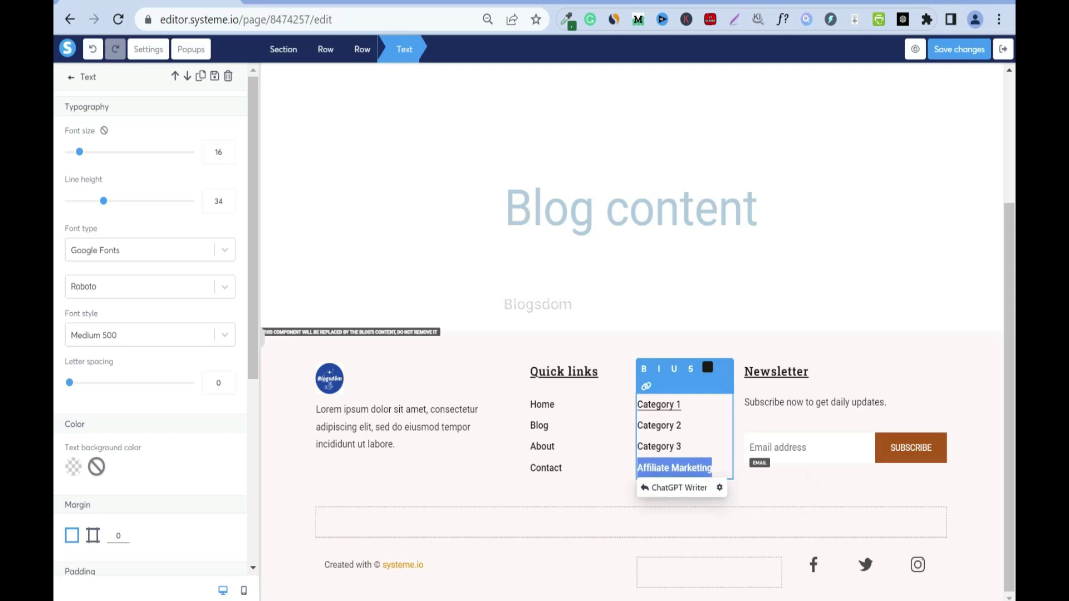
left_click(645, 386)
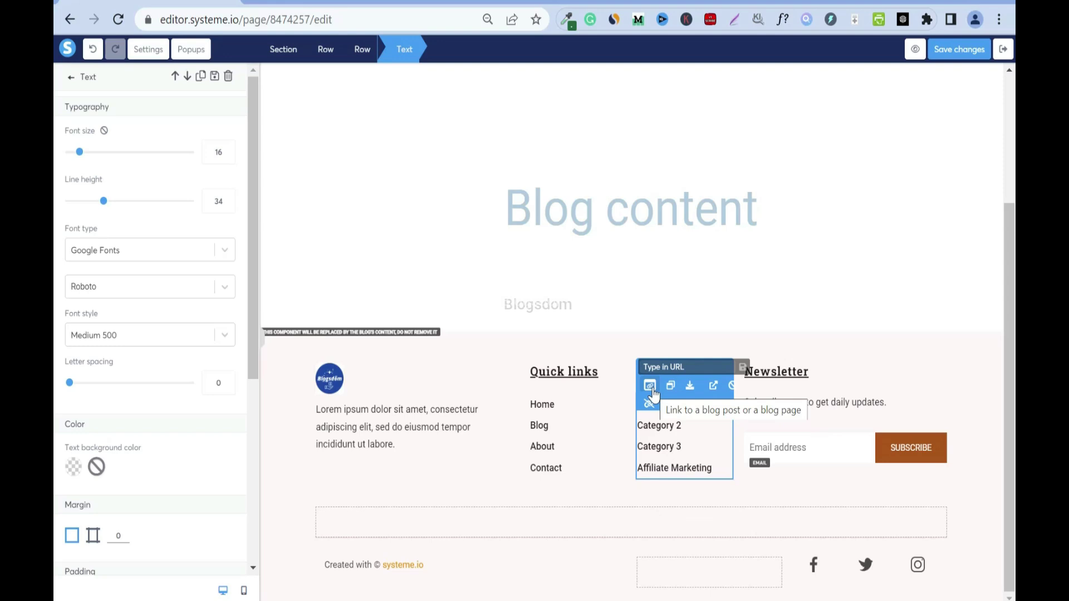
left_click(651, 387)
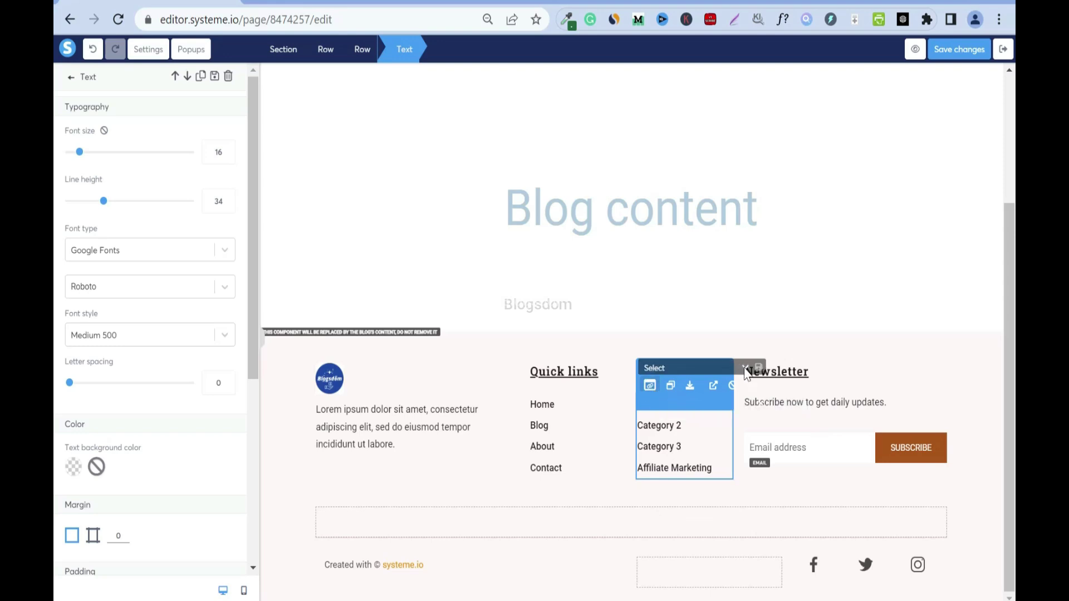
left_click(745, 369)
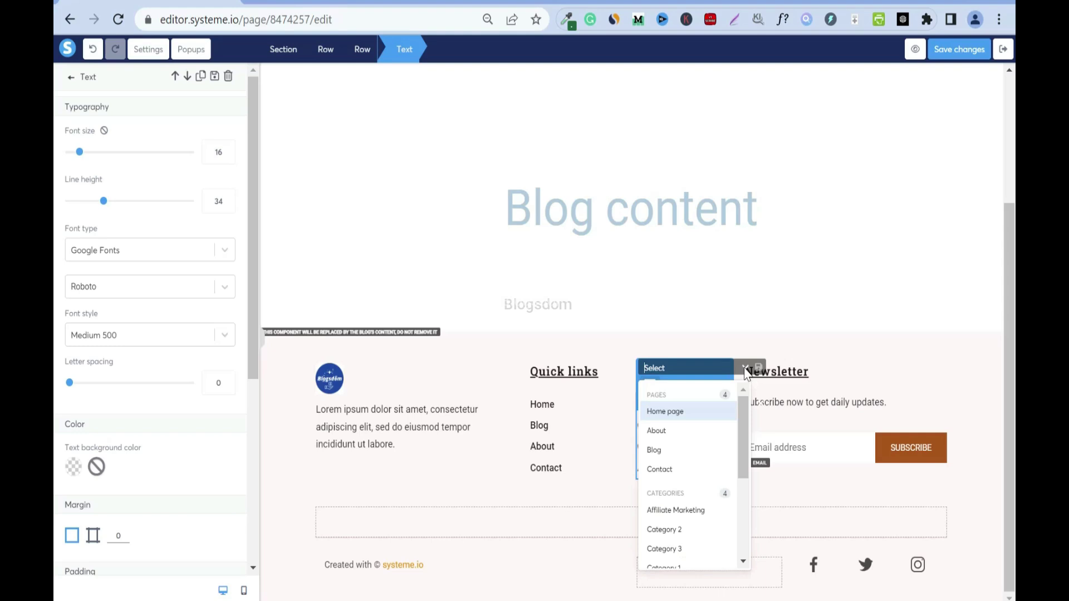
left_click(700, 511)
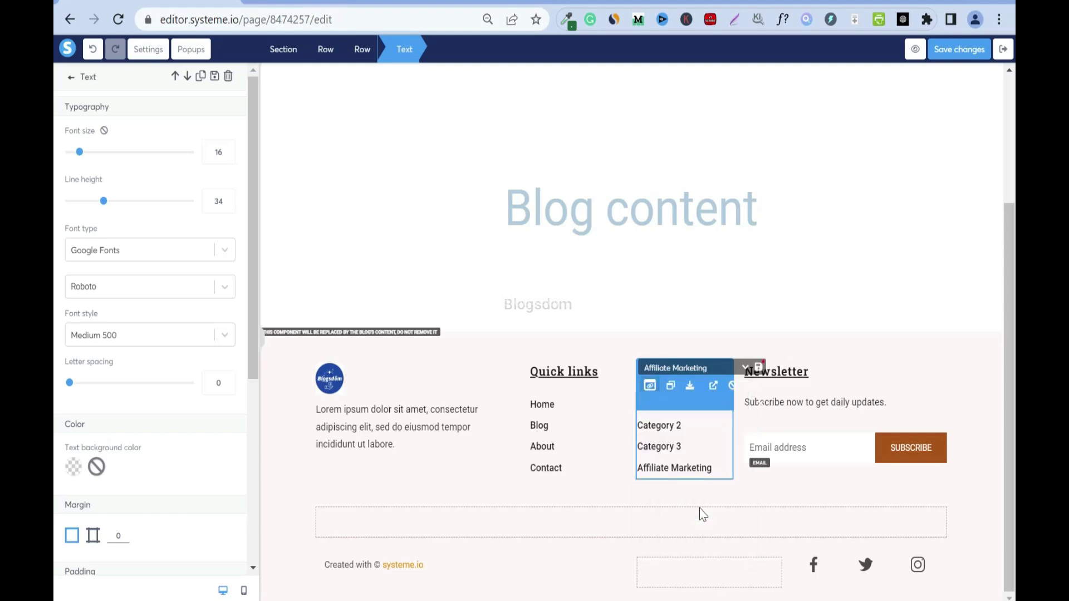
left_click(760, 367)
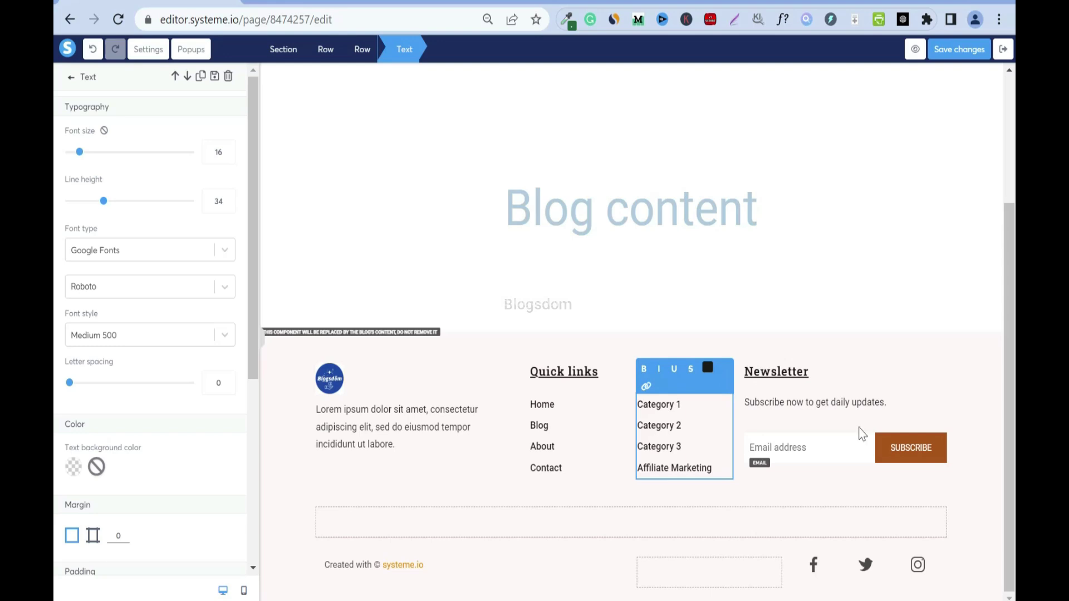
Check the link on the footer's "Affiliate Marketing" entry, then save the blog layout and exit the editor.
left_click(972, 378)
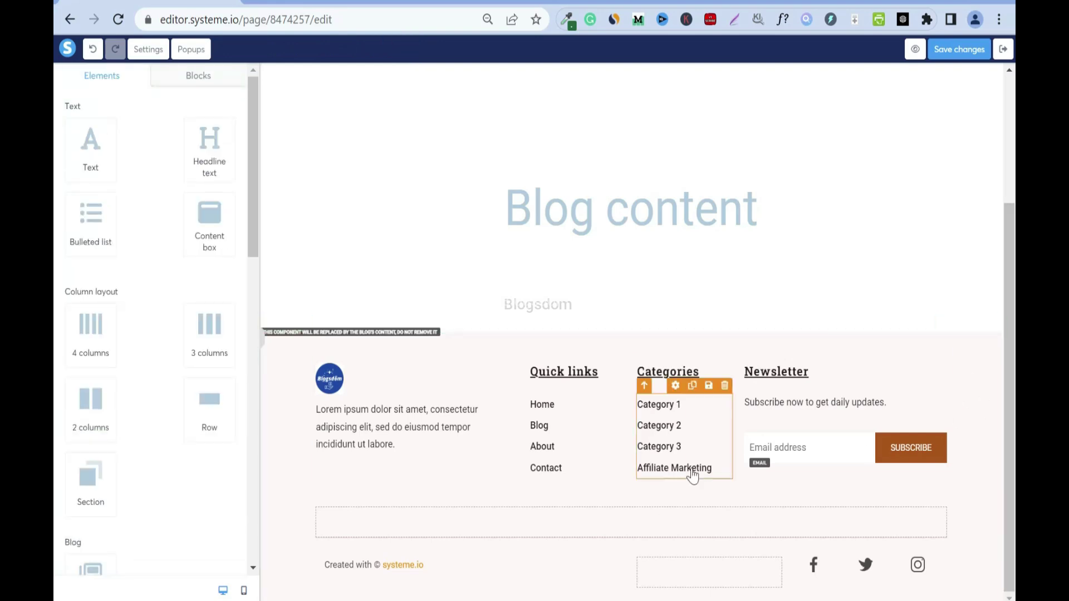
left_click_drag(691, 468, 712, 468)
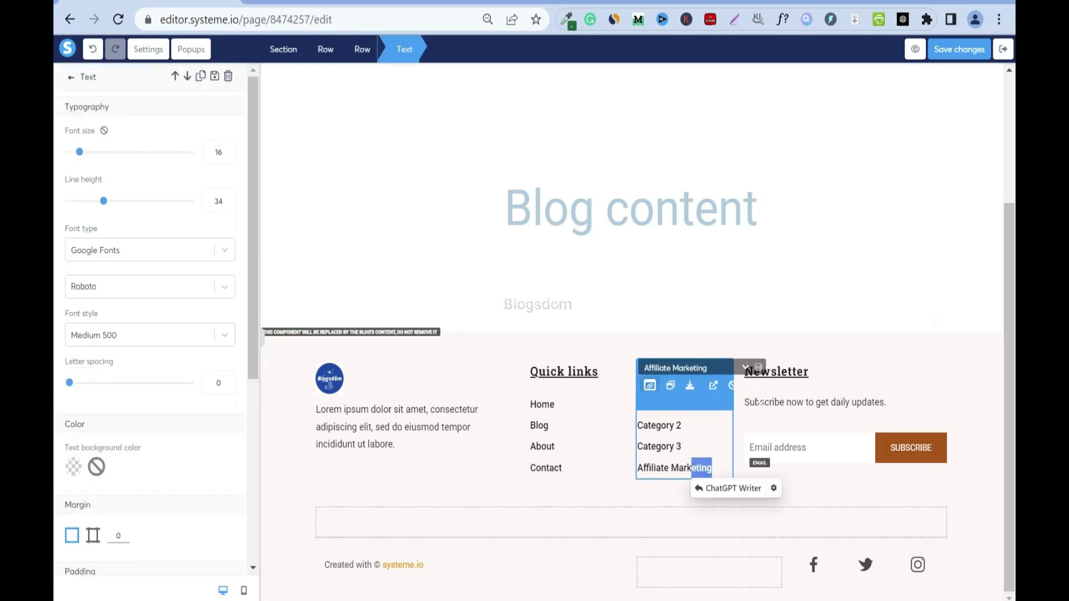
left_click(670, 505)
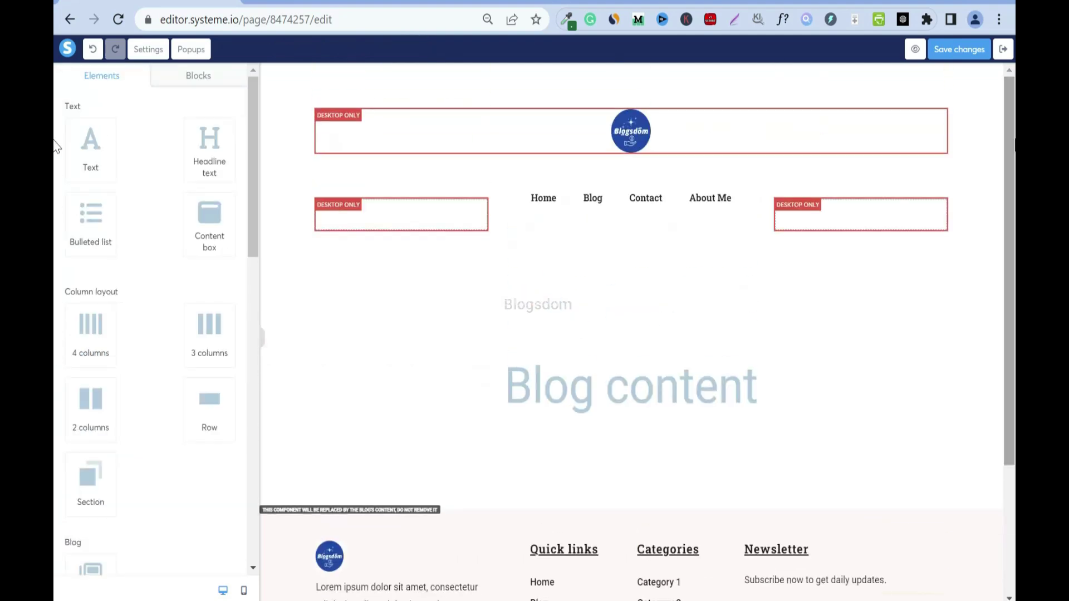
left_click(964, 49)
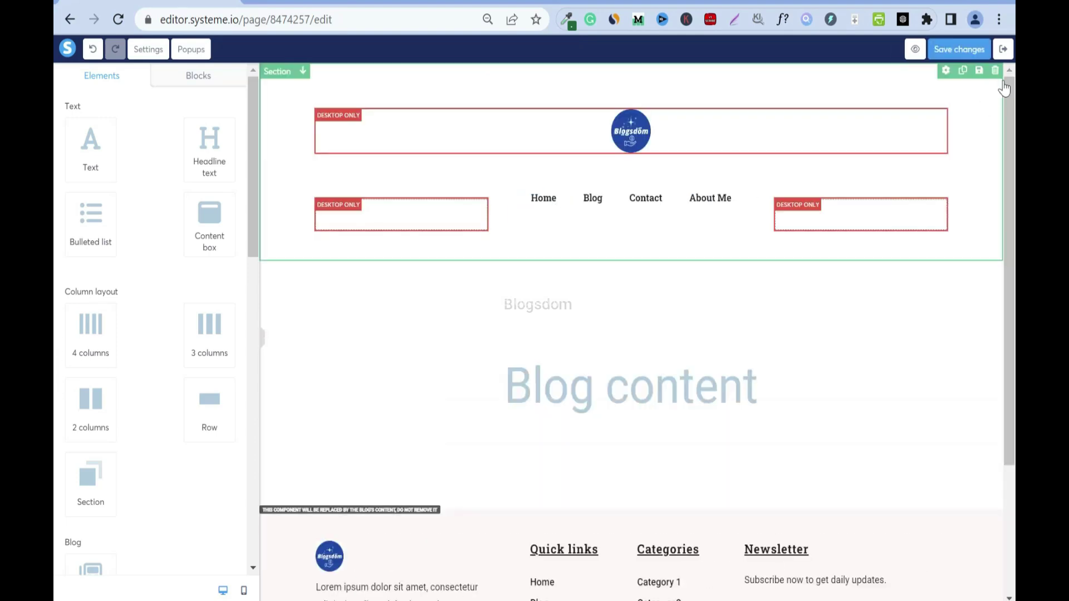
left_click(1002, 49)
View the "Make Money Online" post and follow the "Affiliate Marketing" link in its footer.
left_click(927, 335)
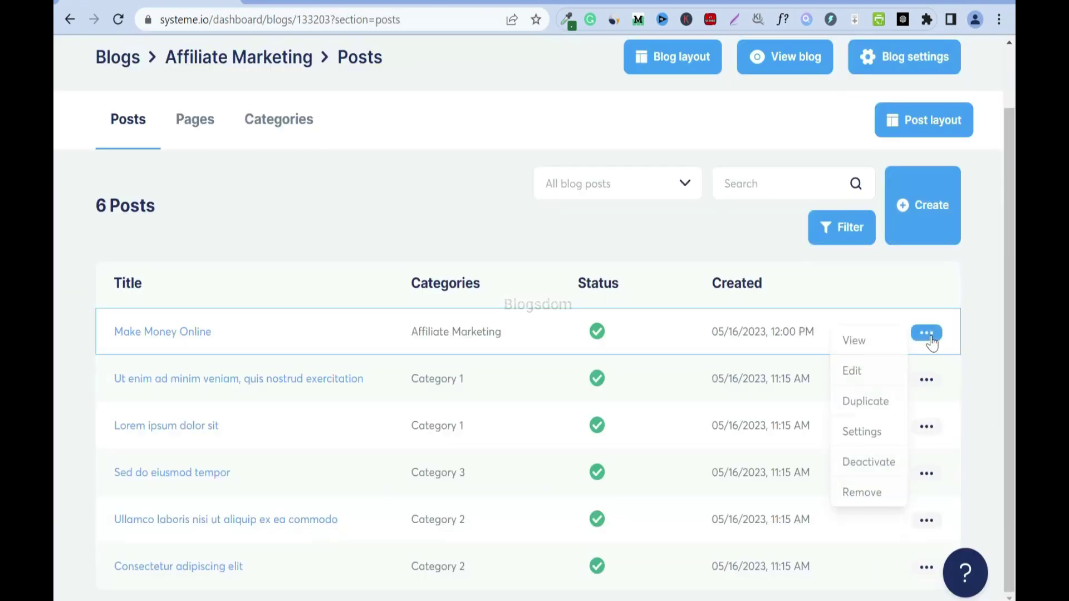
left_click(880, 344)
scroll(534, 334, "down", 15)
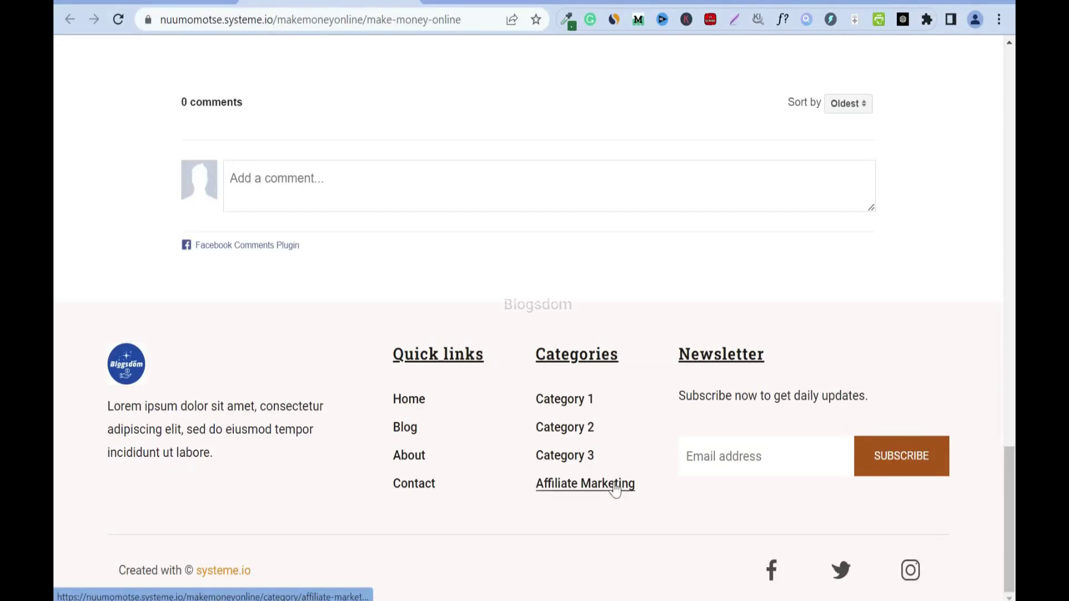
left_click(615, 488)
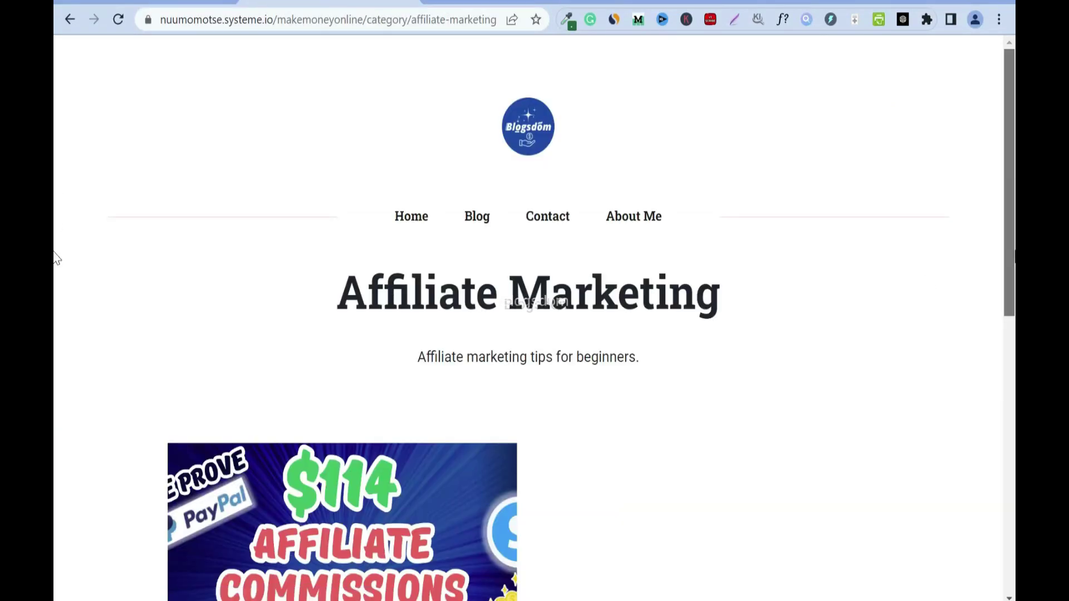
Look over the Affiliate Marketing category page with its post and footer, and return to the blog's posts list.
scroll(56, 557, "down", 10)
scroll(56, 312, "up", 6)
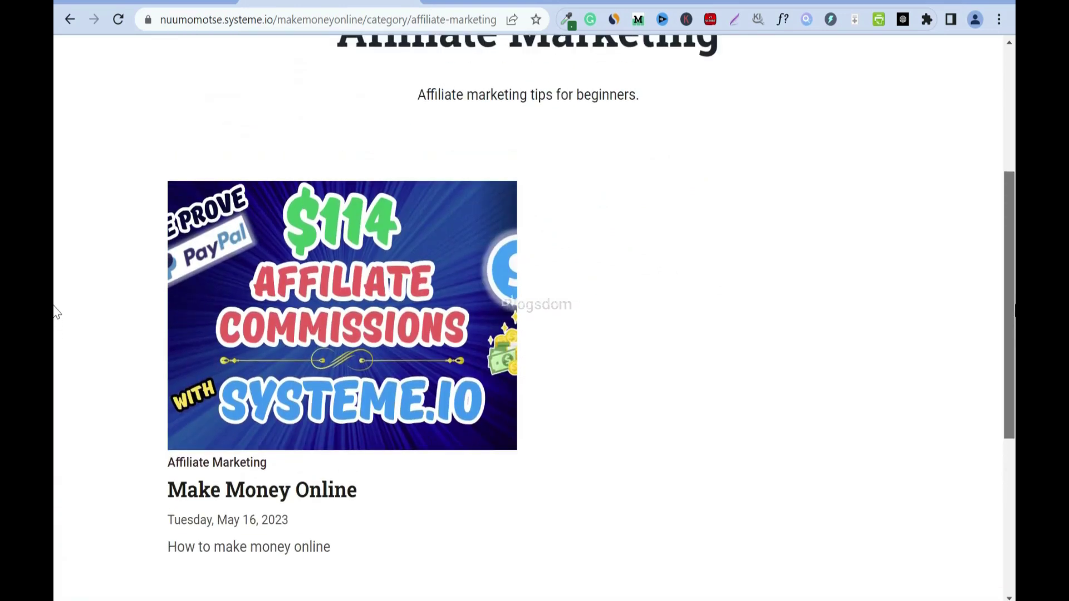
scroll(56, 312, "up", 5)
scroll(53, 334, "down", 7)
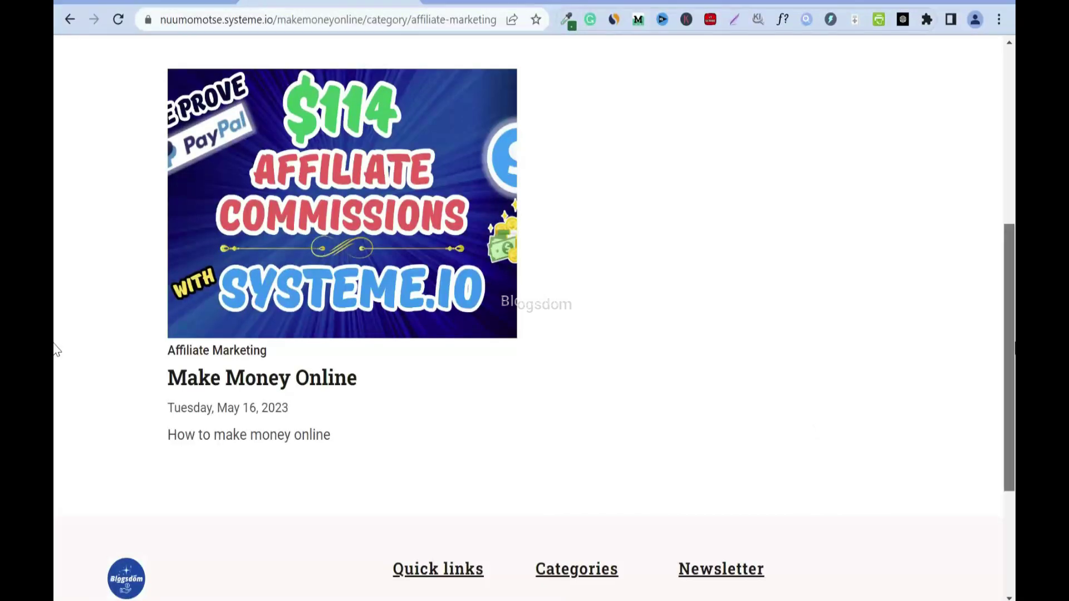
scroll(56, 350, "up", 1)
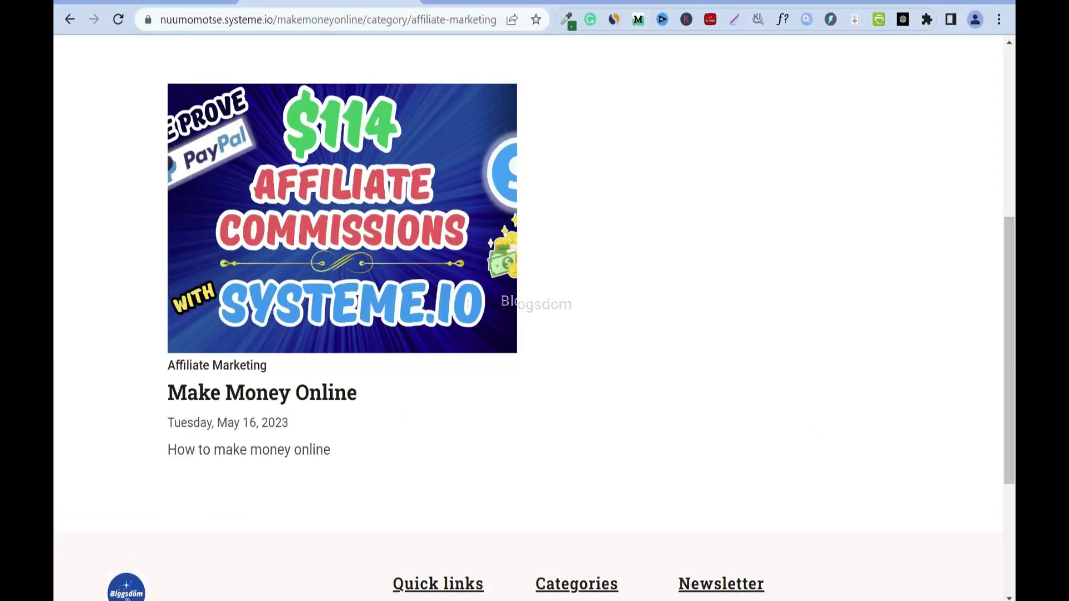
scroll(56, 356, "up", 7)
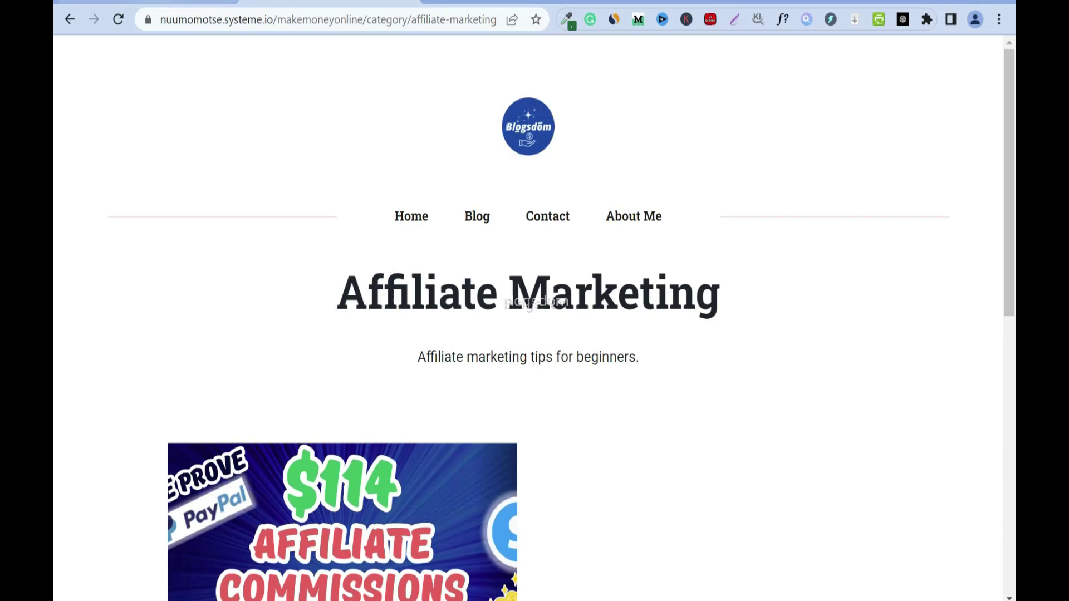
left_click(69, 19)
key("alt+Left")
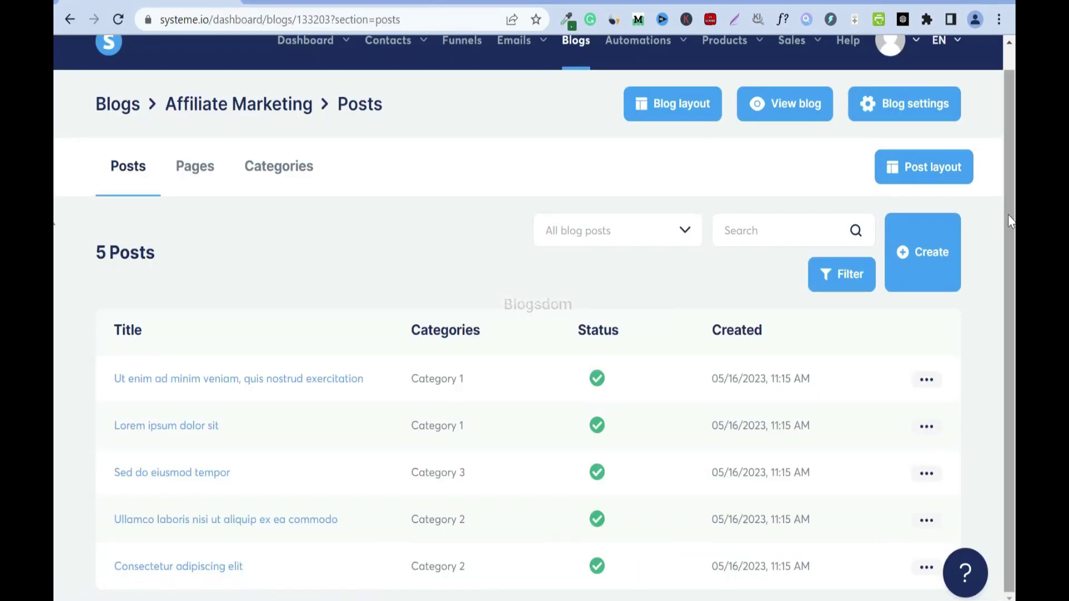
Start a new blog post titled "Make Money Online" with the description "How to make money online" and URL path "make-money-online".
scroll(931, 280, "up", 1)
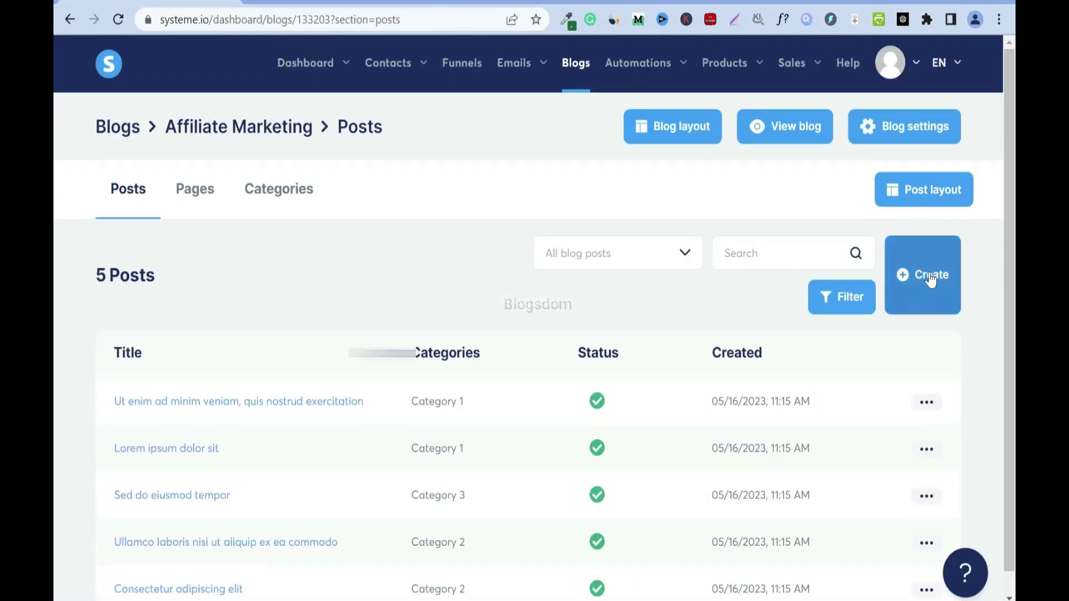
left_click(931, 278)
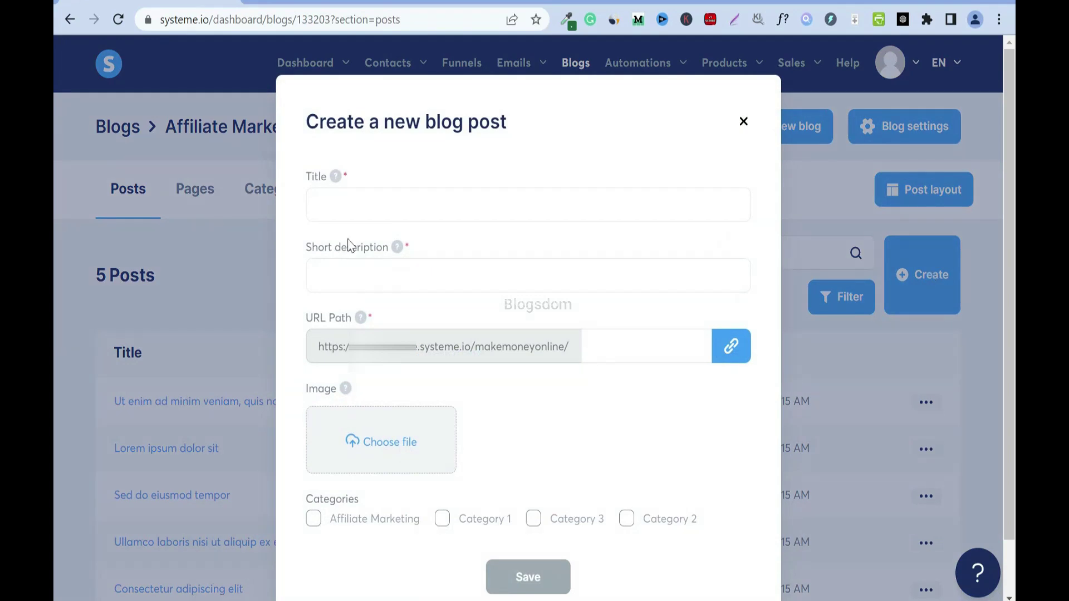
left_click(377, 210)
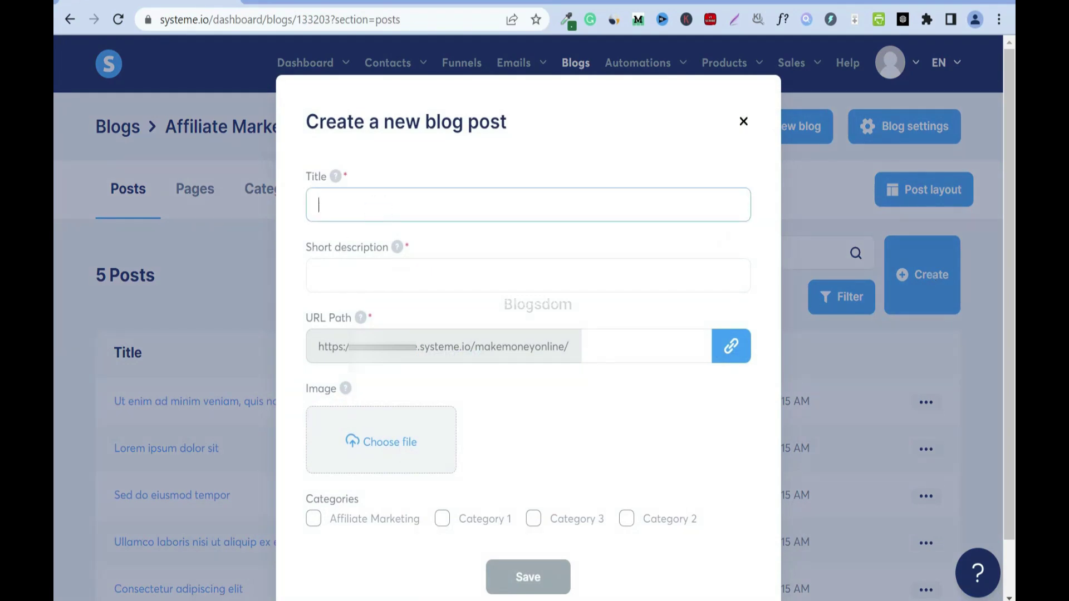
type("Make Money Online")
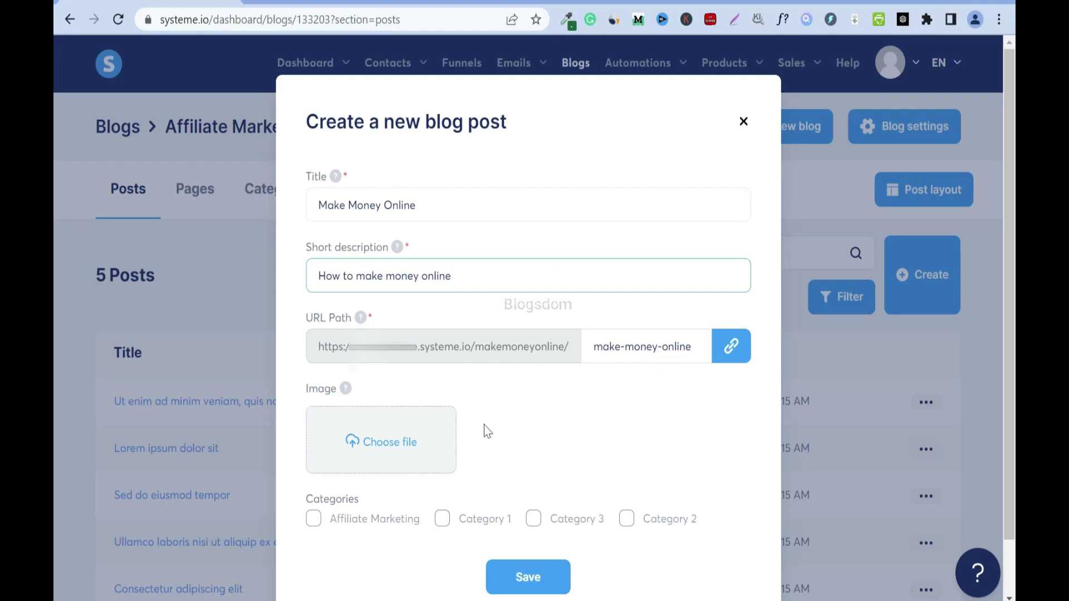
Upload the systeme.io affiliate commissions image as the post's picture, assign the Affiliate Marketing category and save the new post.
left_click(437, 464)
left_click(335, 160)
left_click(405, 346)
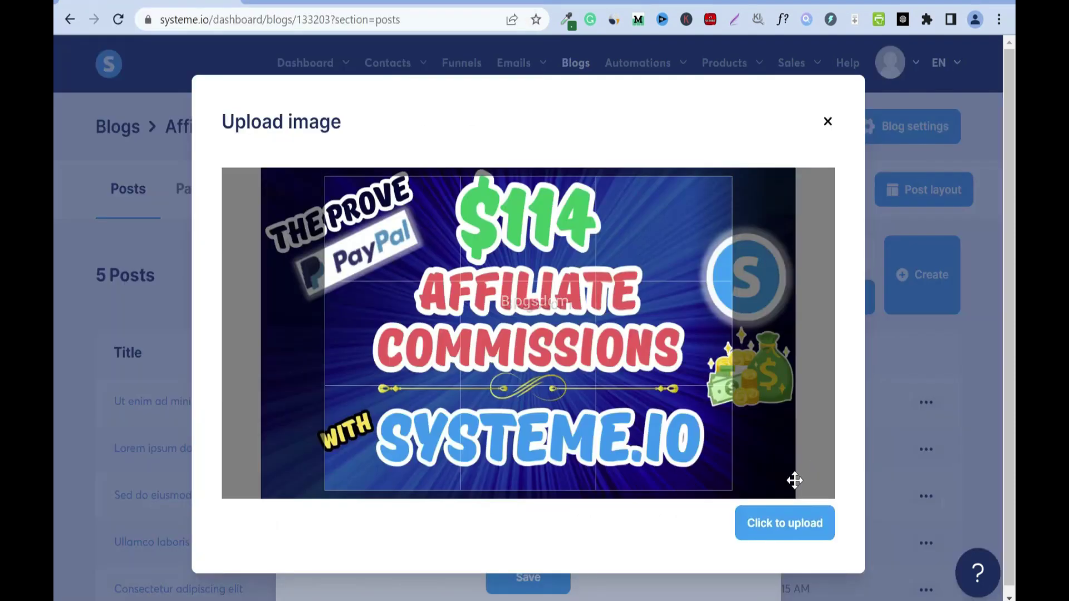
left_click(805, 530)
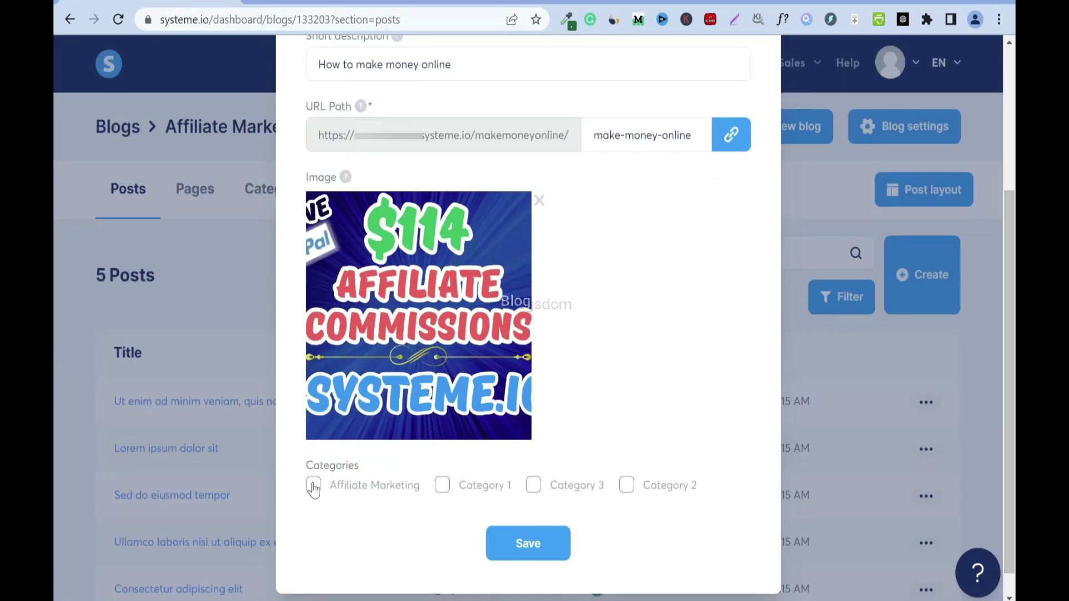
left_click(313, 486)
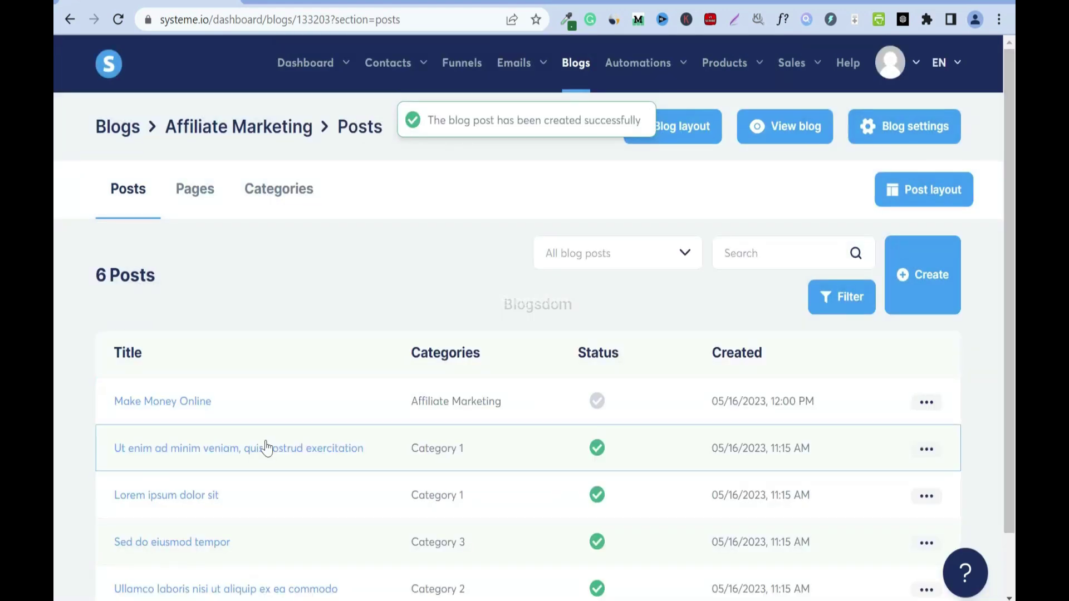
Check the status of the "Make Money Online" post and open the post in the page editor at its empty content area.
left_click(163, 401)
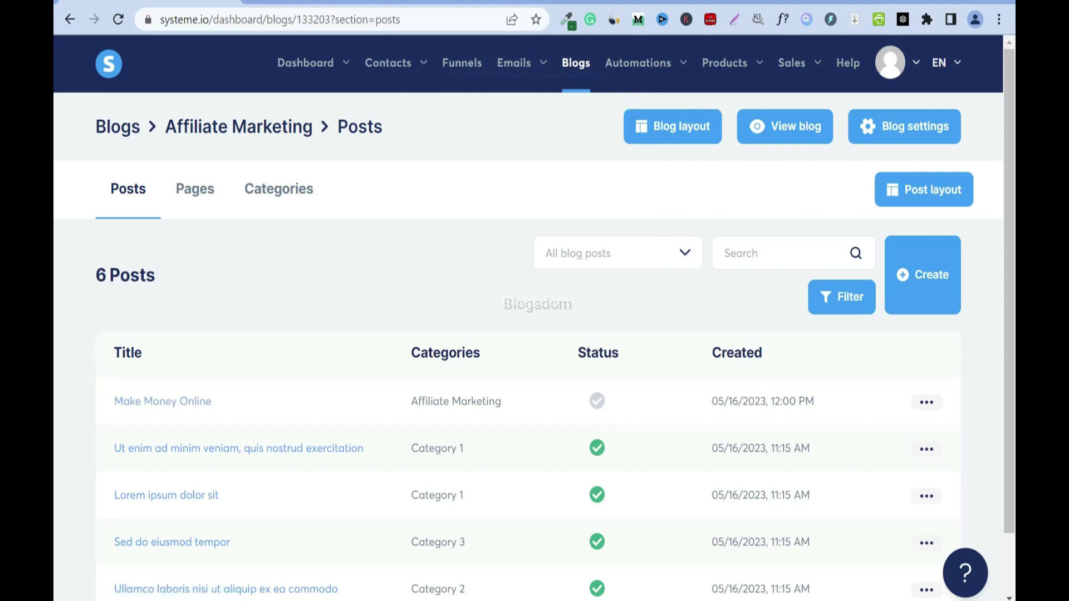
mouse_move(600, 411)
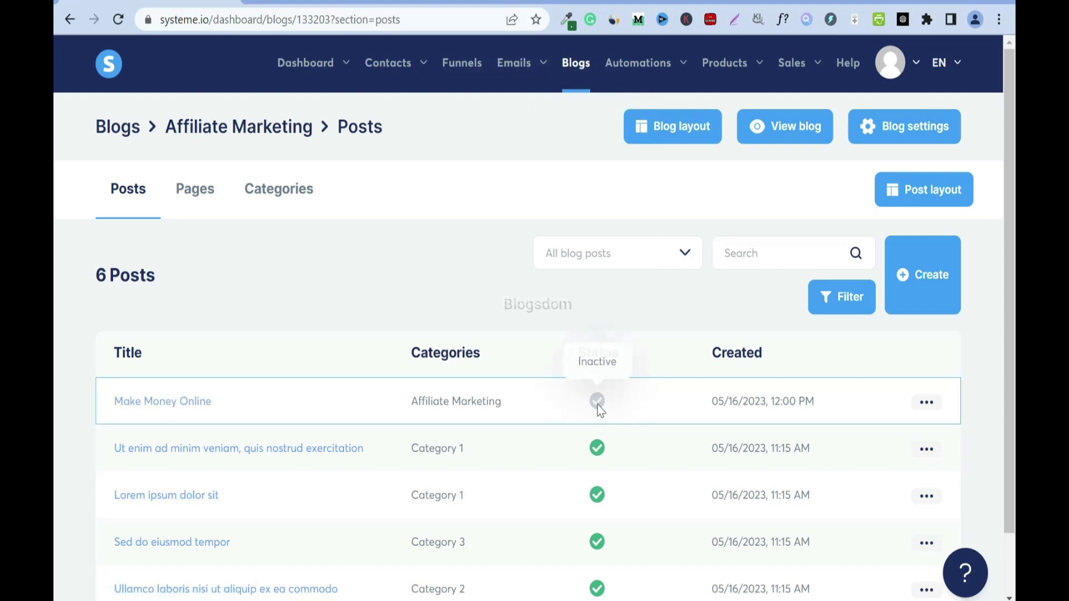
left_click(170, 401)
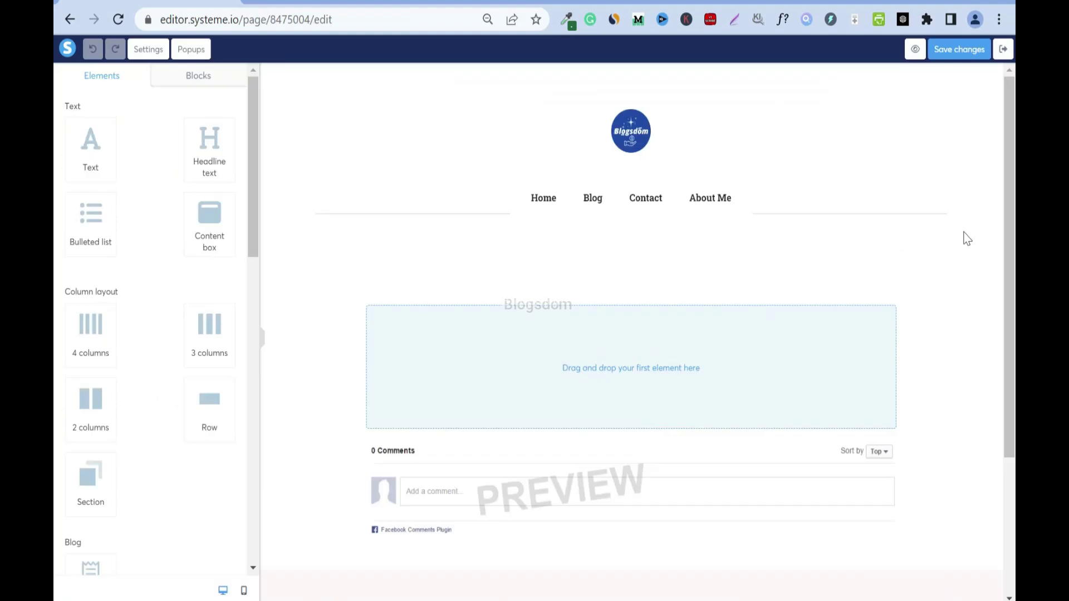
scroll(878, 234, "down", 5)
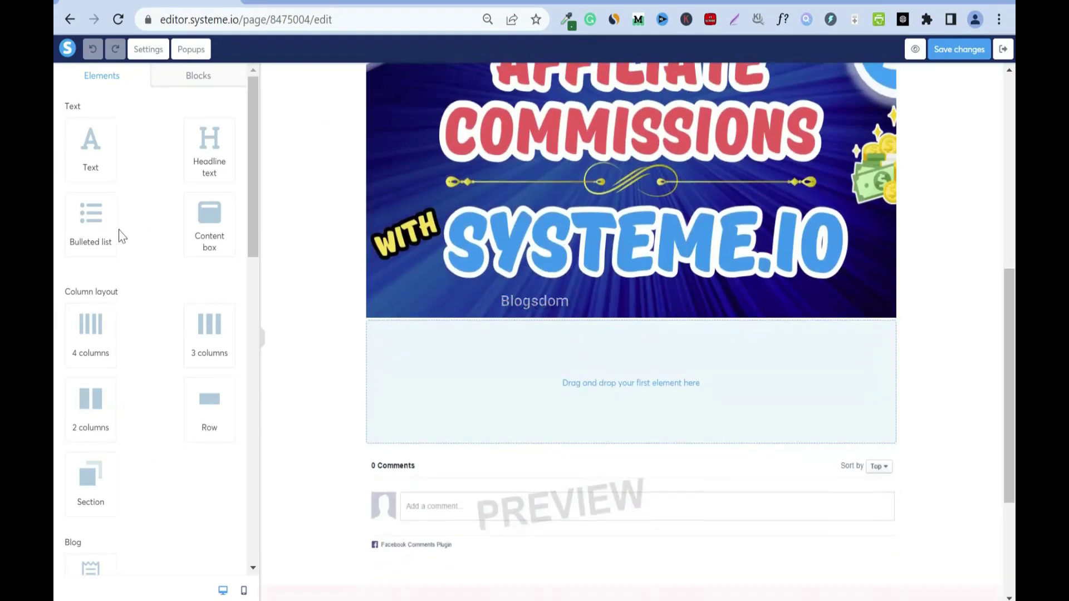
Replace the trial headline below the post's main image with a text paragraph element.
left_click_drag(204, 152, 568, 353)
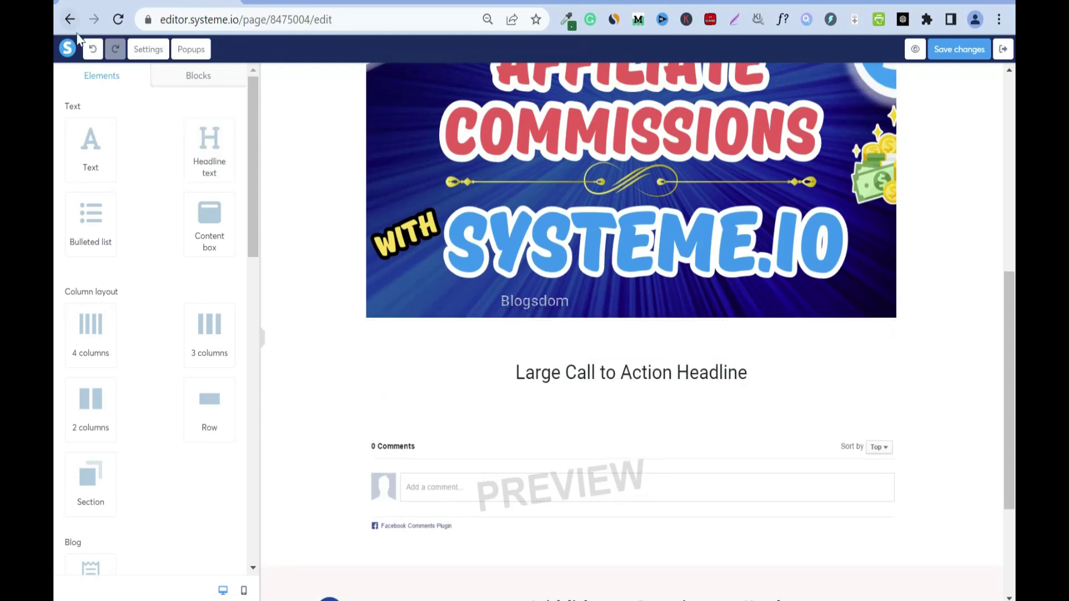
left_click(92, 49)
left_click_drag(93, 144, 559, 376)
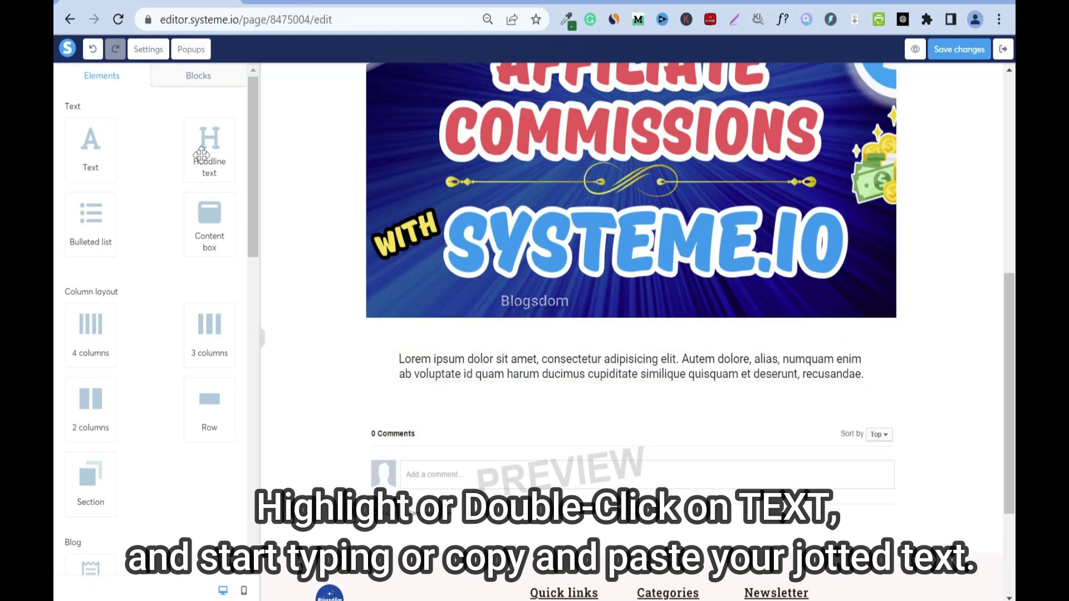
Add a headline element directly beneath the first paragraph, undoing the misplaced one, and open its heading options.
left_click_drag(201, 155, 565, 393)
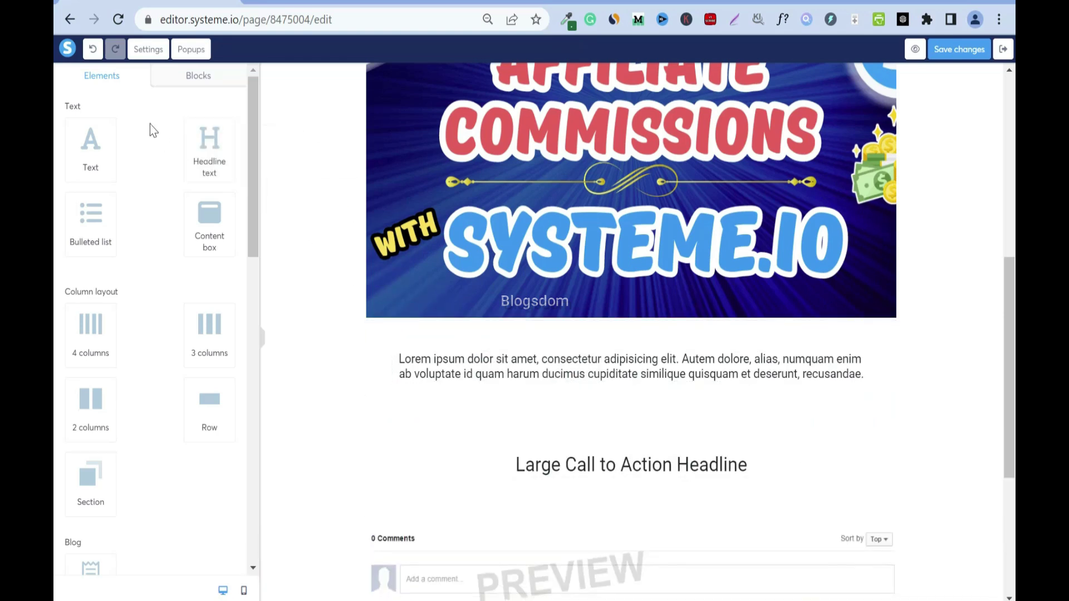
left_click(92, 49)
left_click_drag(208, 151, 622, 380)
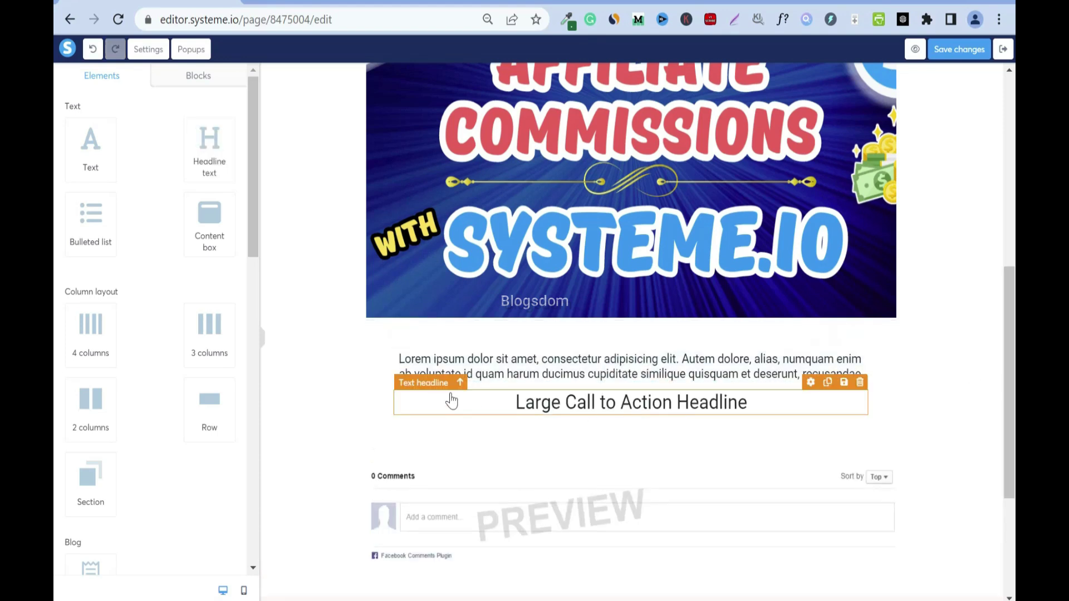
left_click(659, 406)
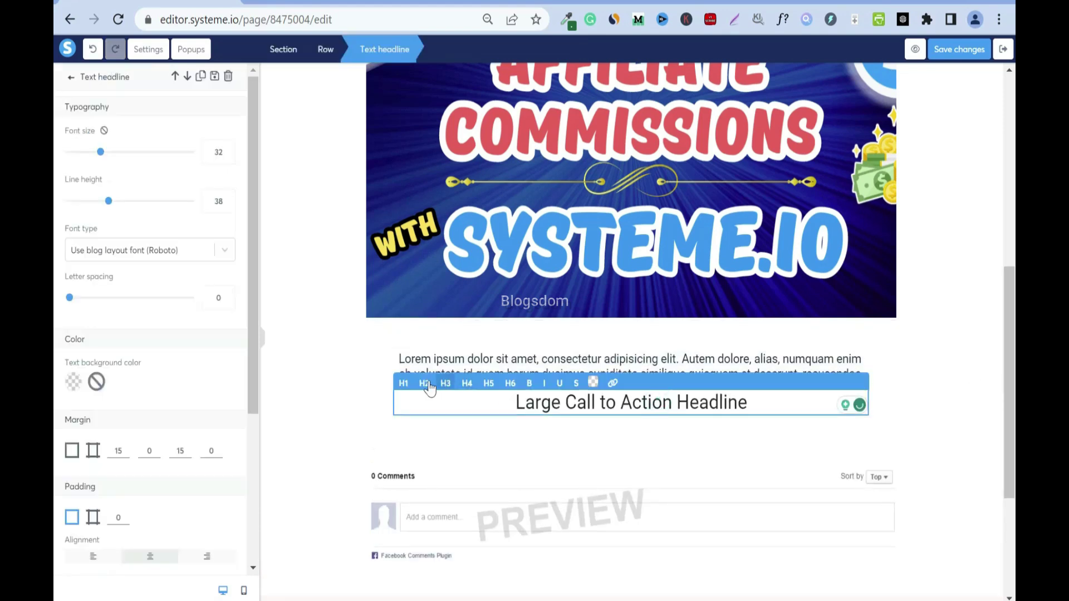
left_click(903, 419)
Add a second paragraph below the headline, followed by another headline formatted as H3.
left_click_drag(90, 151, 593, 415)
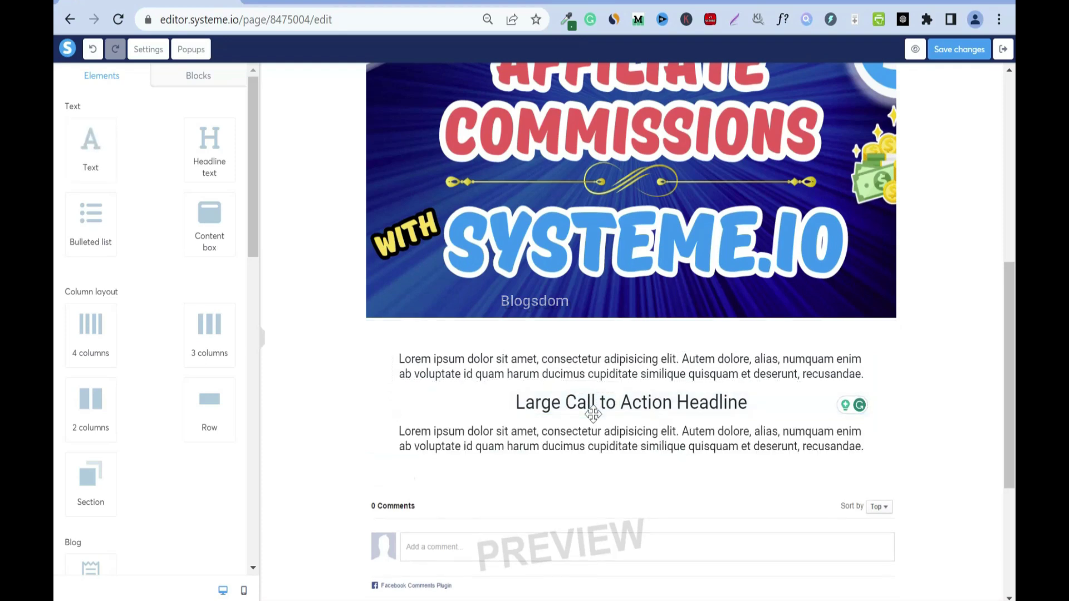
left_click_drag(214, 157, 594, 451)
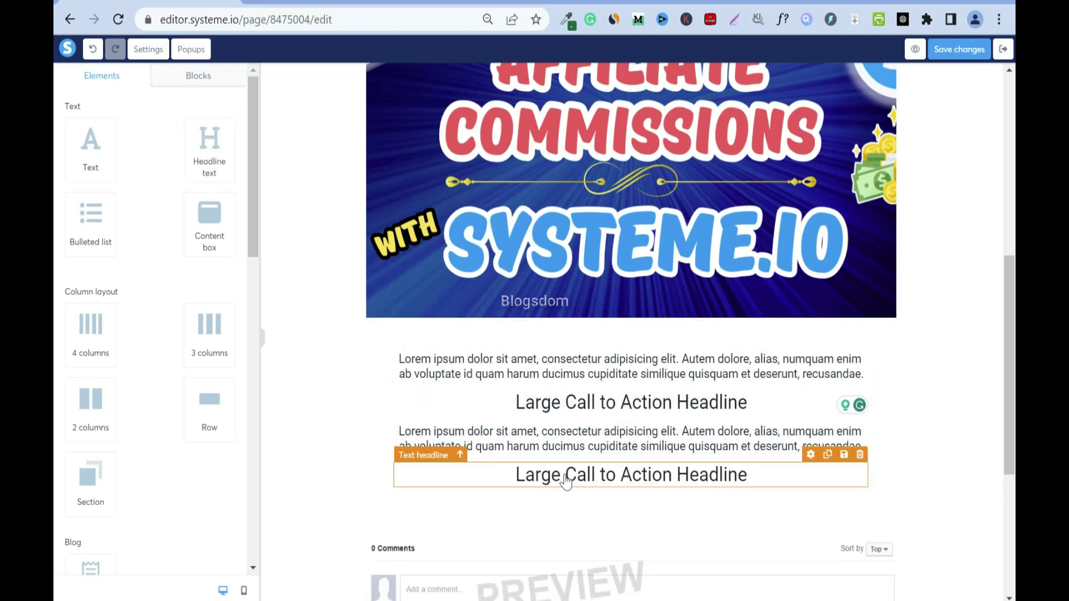
left_click(436, 470)
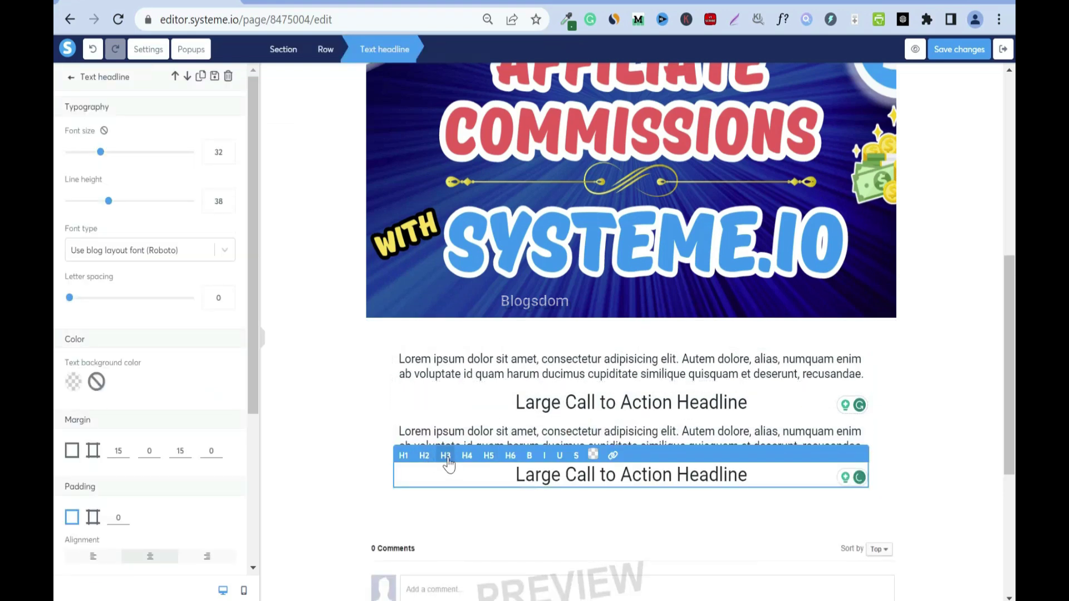
left_click(353, 406)
Place a third text paragraph directly beneath the H3 headline, undoing the first placement.
left_click_drag(91, 152, 623, 496)
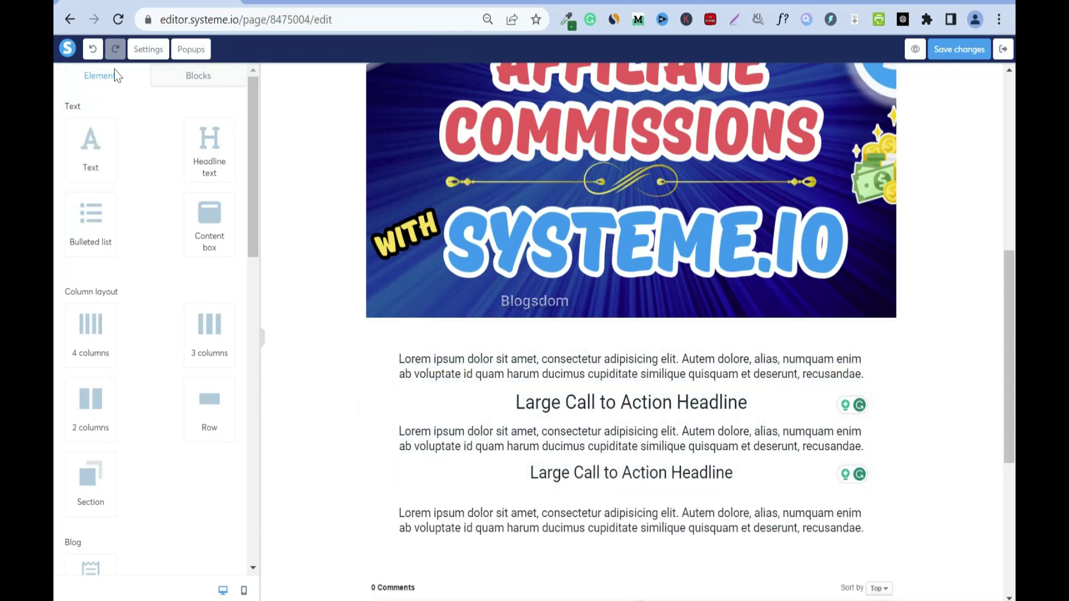
left_click(92, 49)
left_click_drag(91, 151, 613, 486)
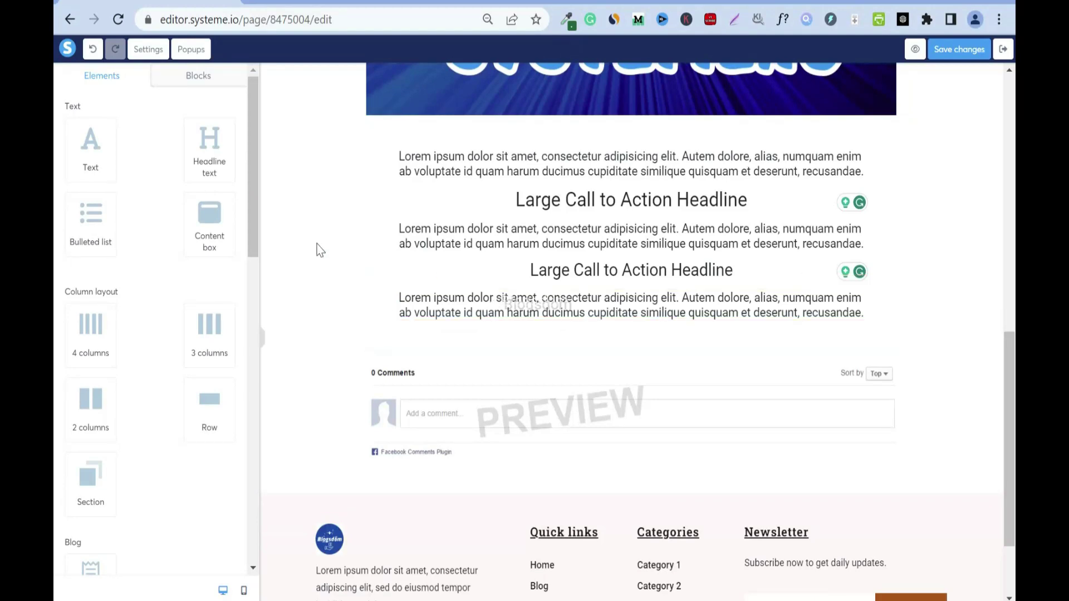
Add an image element below the last paragraph of the post.
left_click_drag(255, 220, 278, 393)
left_click_drag(91, 354, 526, 356)
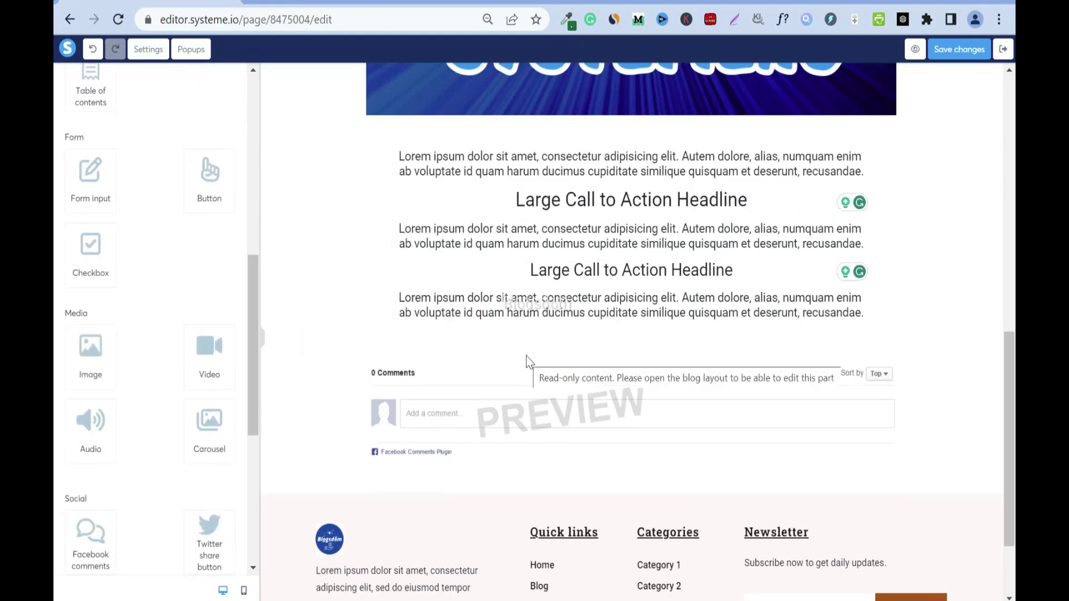
left_click_drag(90, 355, 509, 306)
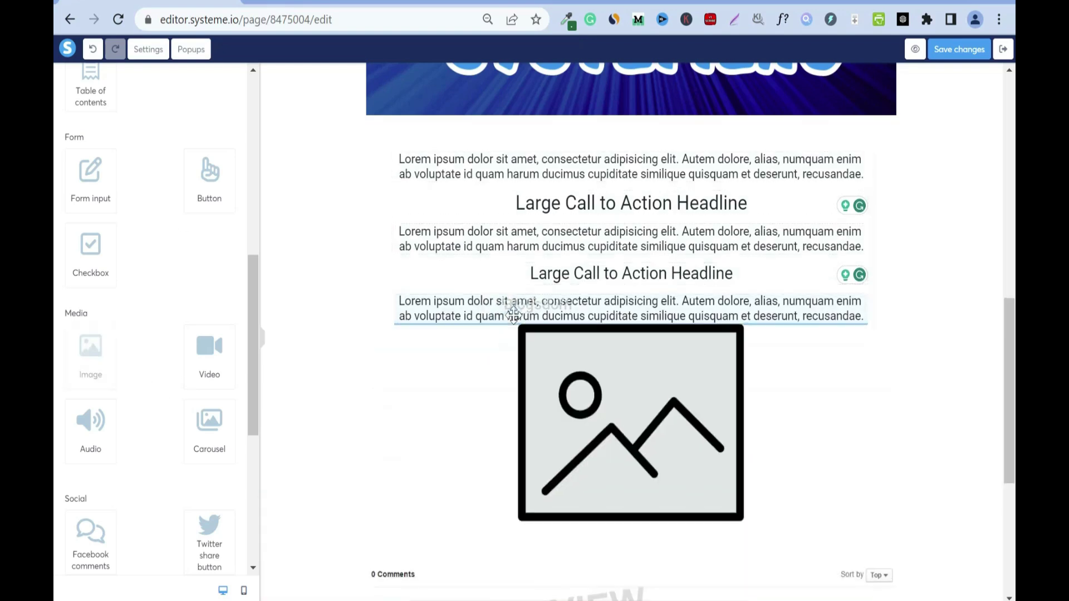
Set the image element's margin to 34 to separate it from the paragraph above.
left_click(638, 395)
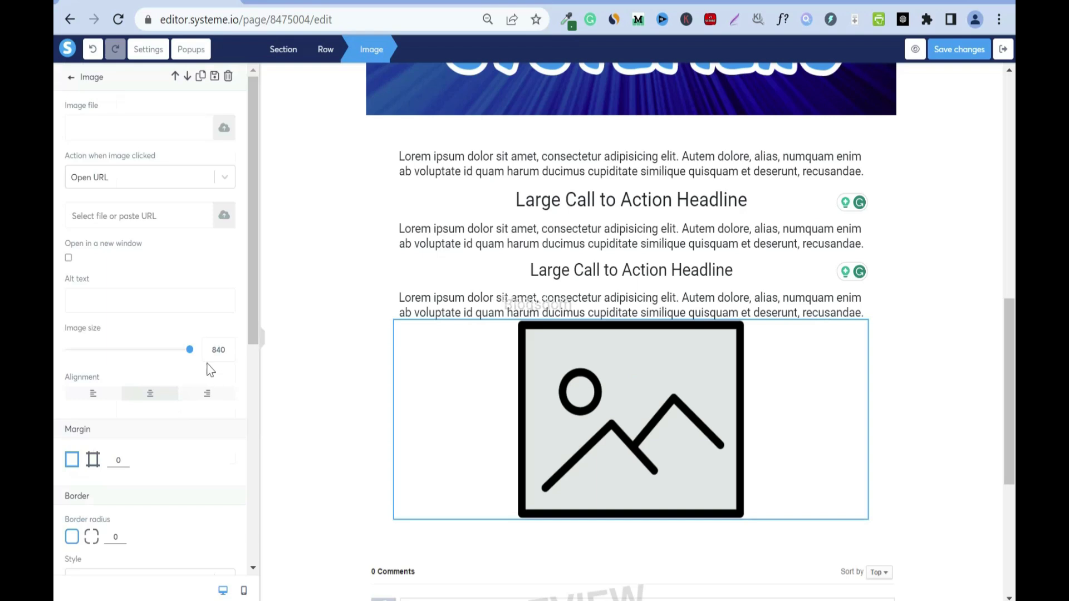
left_click(125, 458)
left_click(125, 458)
left_click(125, 458)
left_click(126, 458)
left_click(126, 458)
left_click(125, 458)
left_click(126, 458)
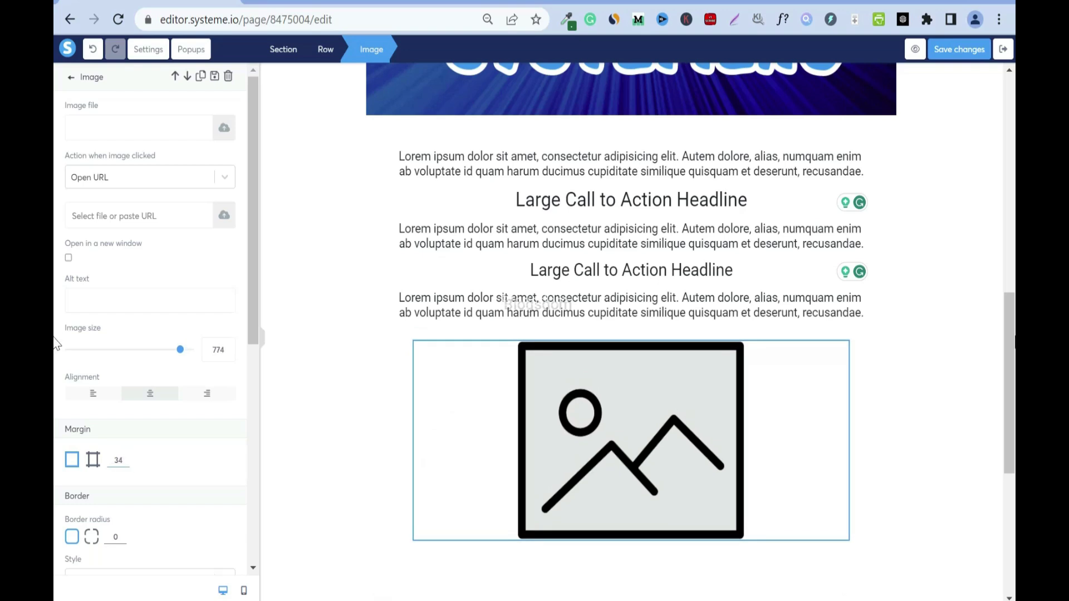
left_click(937, 401)
scroll(937, 401, "down", 3)
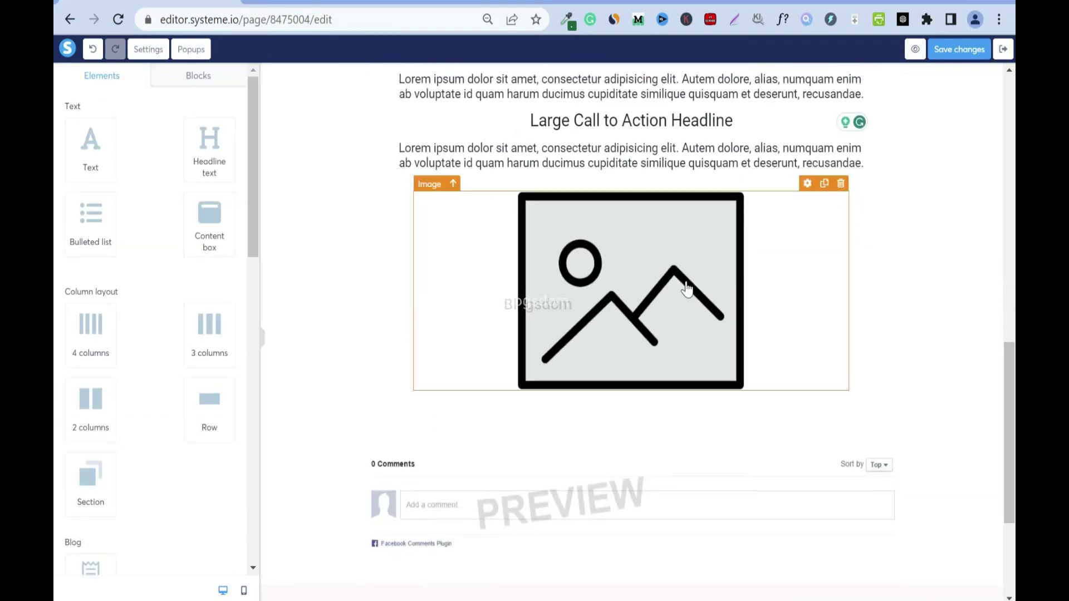
Insert the already uploaded picture Paypalgiftcard.png into the image element.
left_click(687, 288)
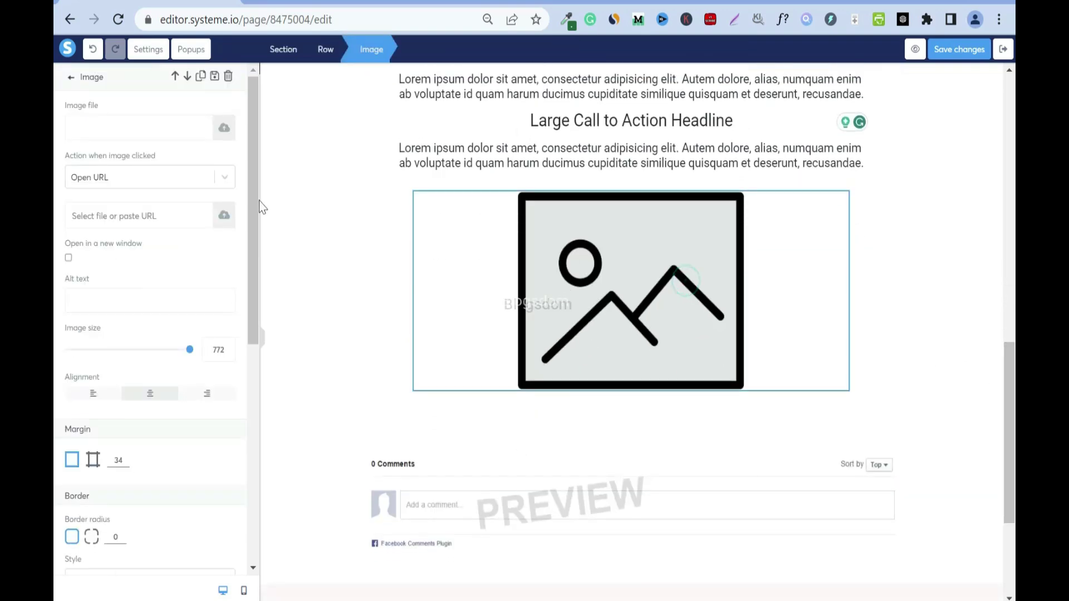
left_click(215, 125)
left_click(595, 185)
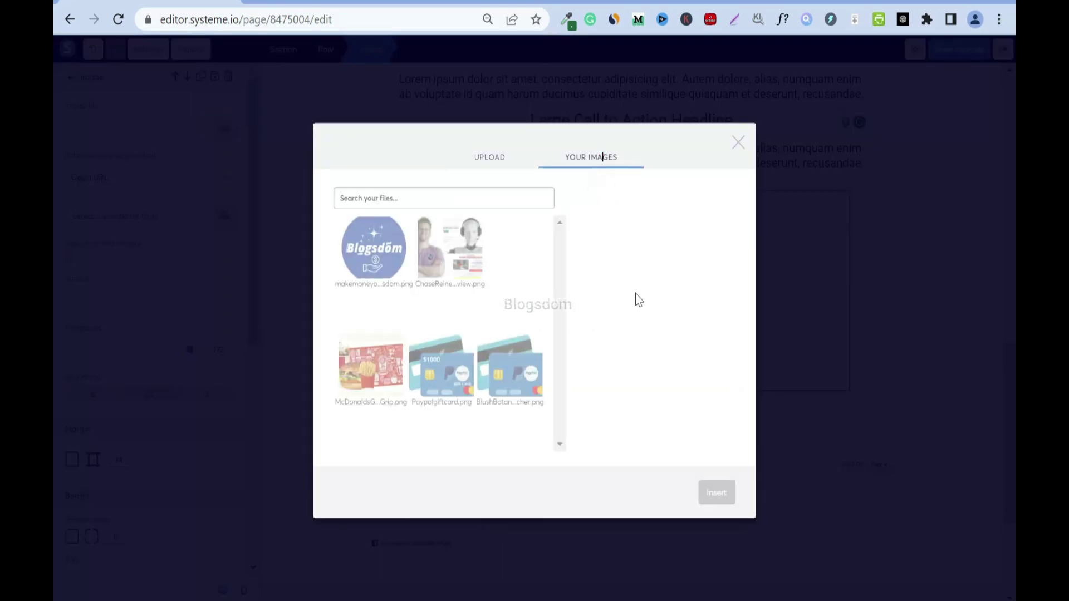
left_click(454, 376)
left_click(717, 493)
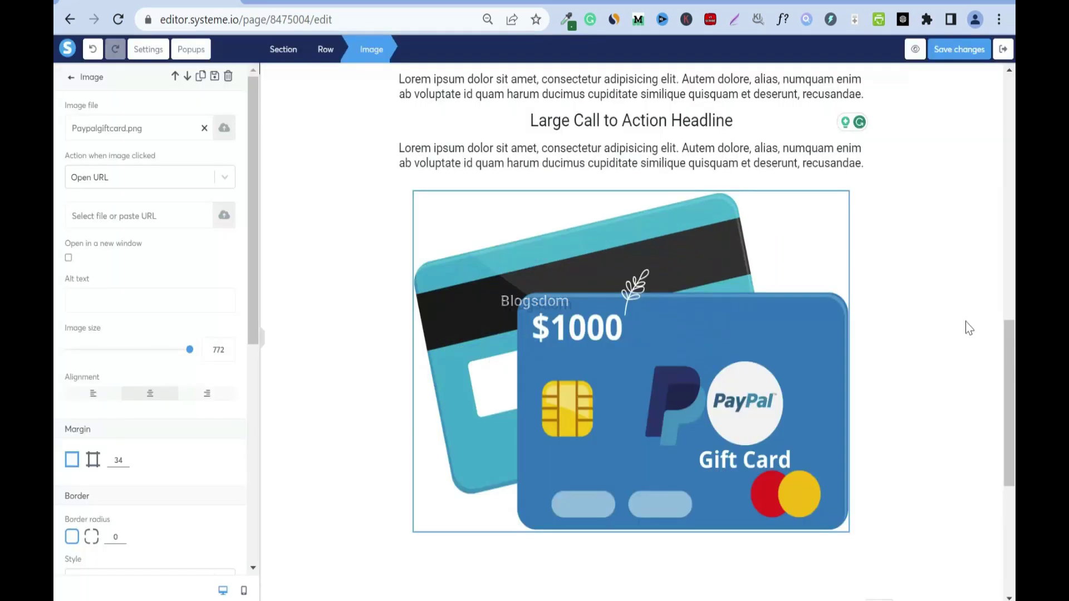
Set the size of the gift card image to 500.
left_click(742, 331)
left_click_drag(189, 355, 157, 349)
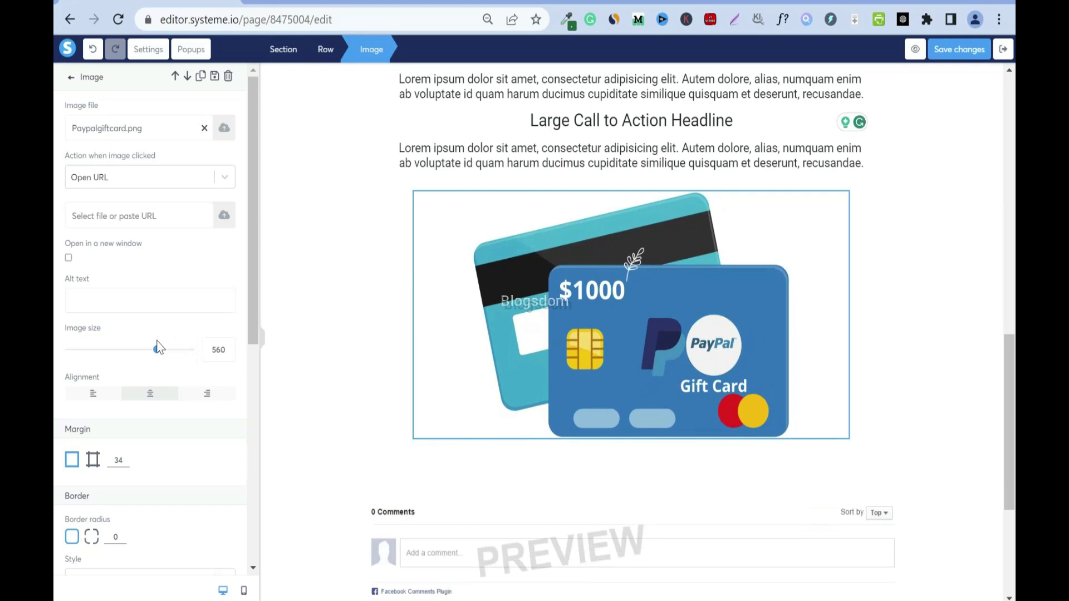
double_click(216, 350)
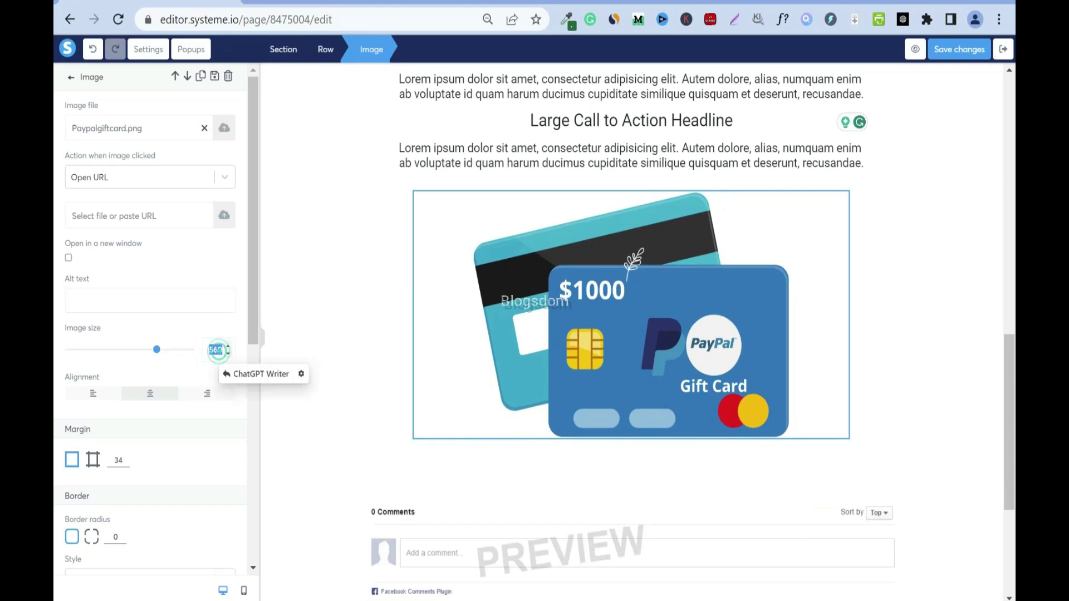
type("500")
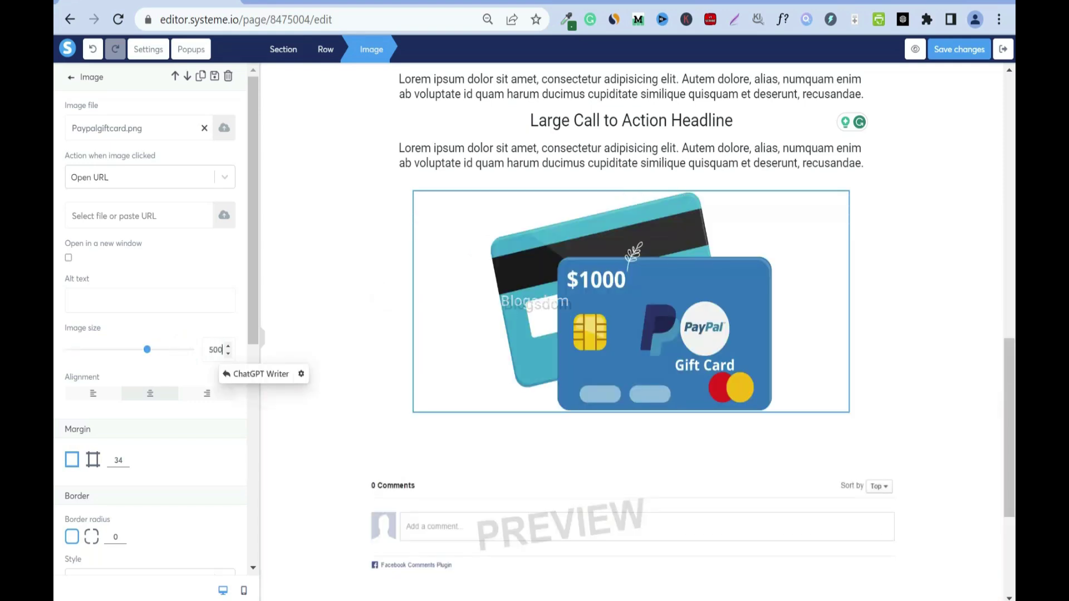
left_click(311, 339)
Review the finished post content, save the changes and exit the editor to the blog's posts list.
scroll(575, 313, "down", 3)
scroll(613, 334, "up", 8)
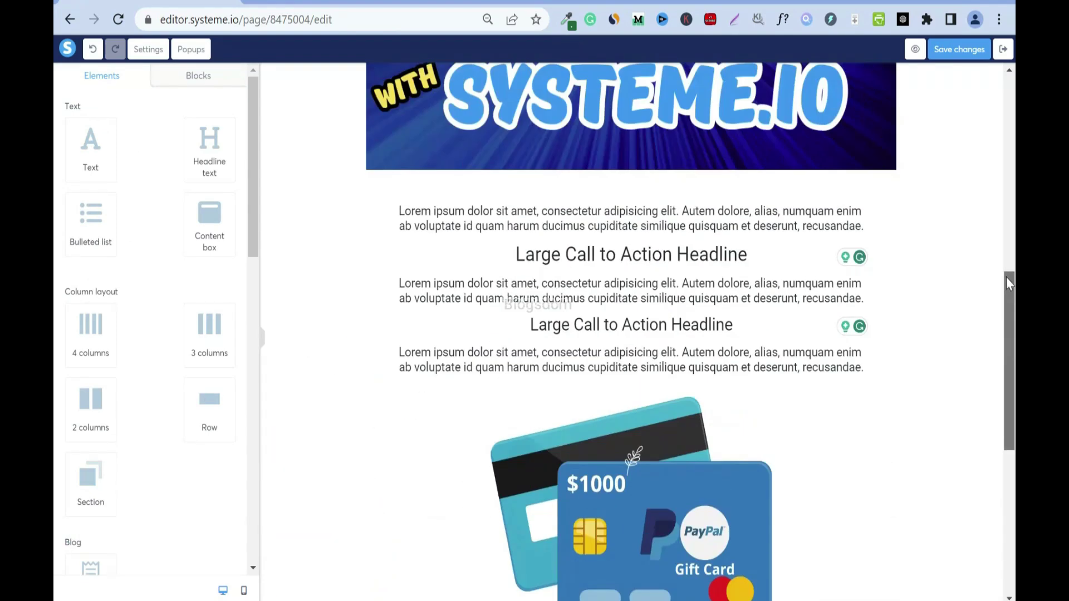
left_click_drag(1009, 262, 1007, 104)
left_click(969, 48)
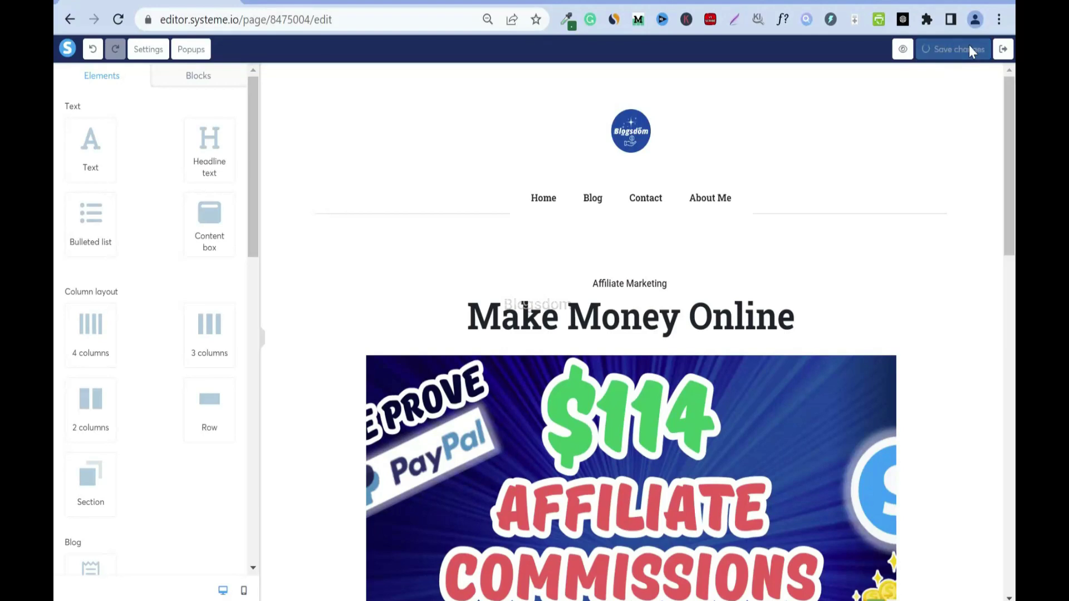
left_click(1002, 50)
scroll(618, 358, "down", 1)
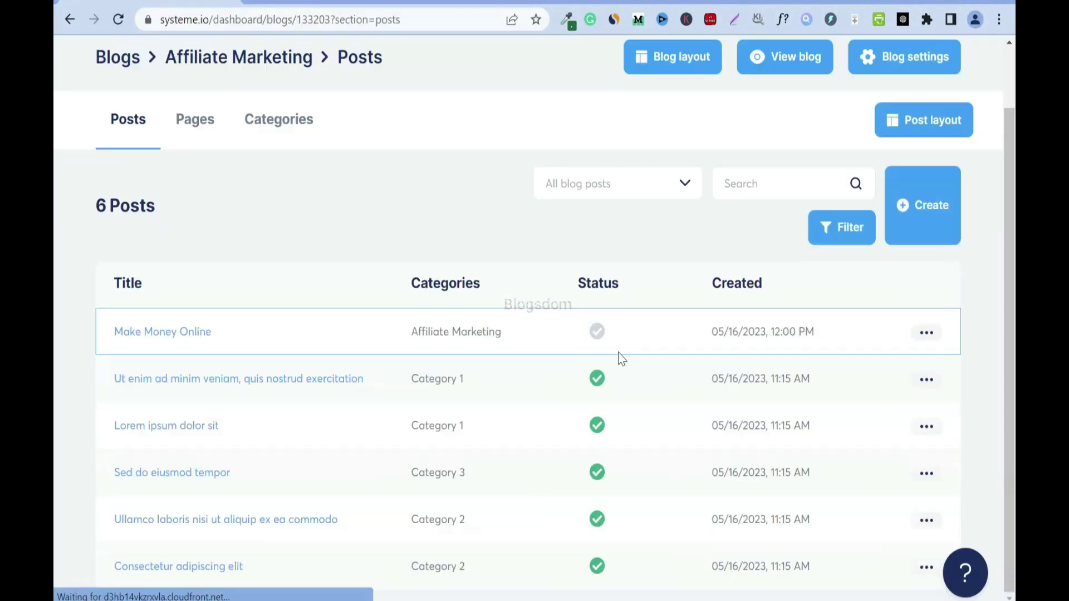
Activate the Make Money Online blog post and confirm the activation.
left_click(927, 333)
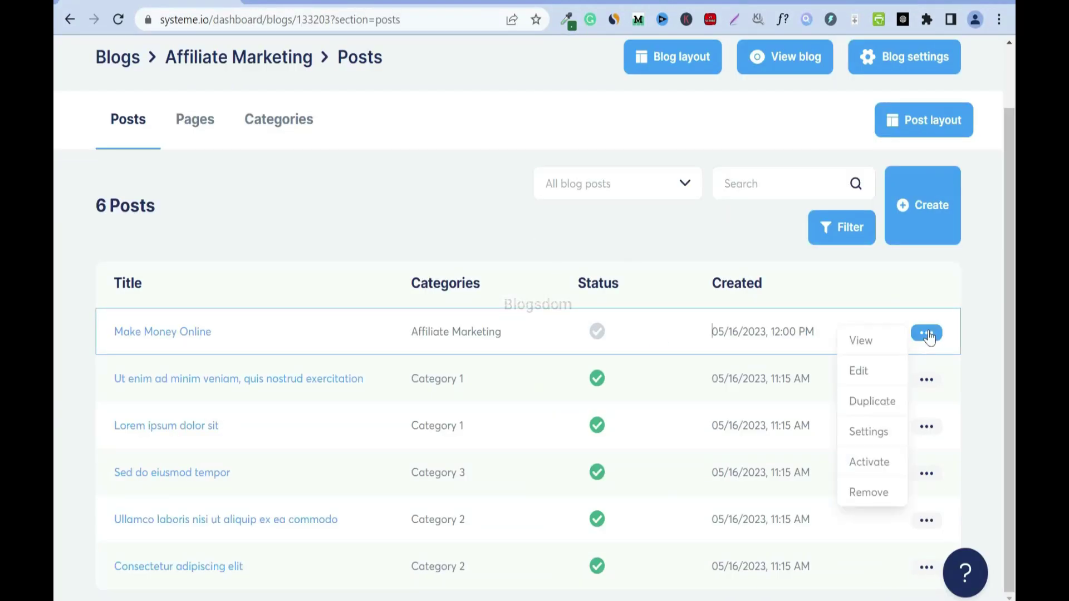
left_click(869, 463)
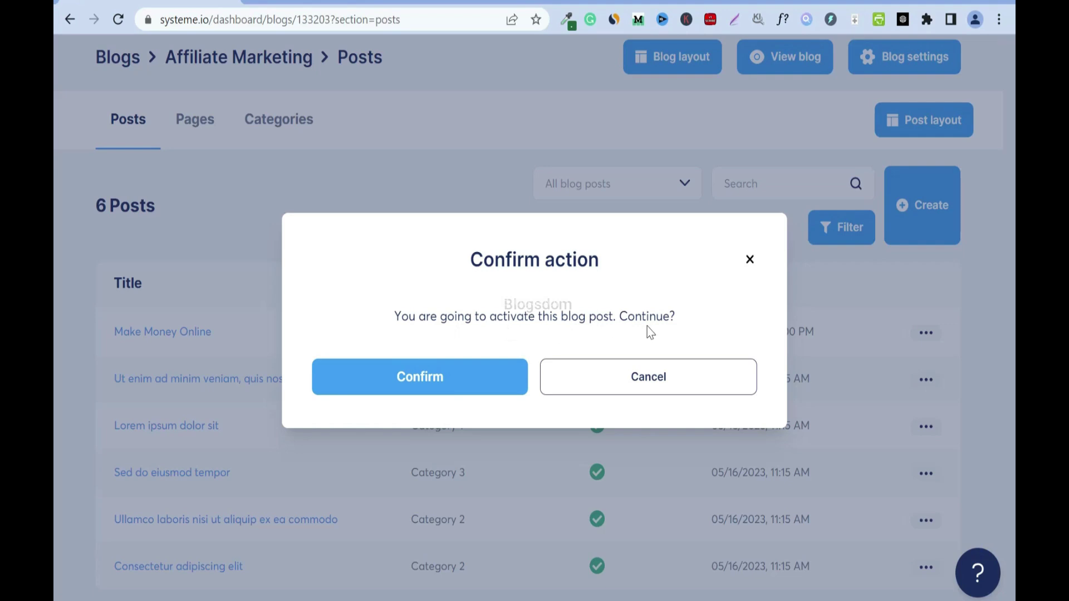
left_click(501, 385)
View the live Make Money Online post, check it down to the comments area, and return to the posts list.
left_click(929, 334)
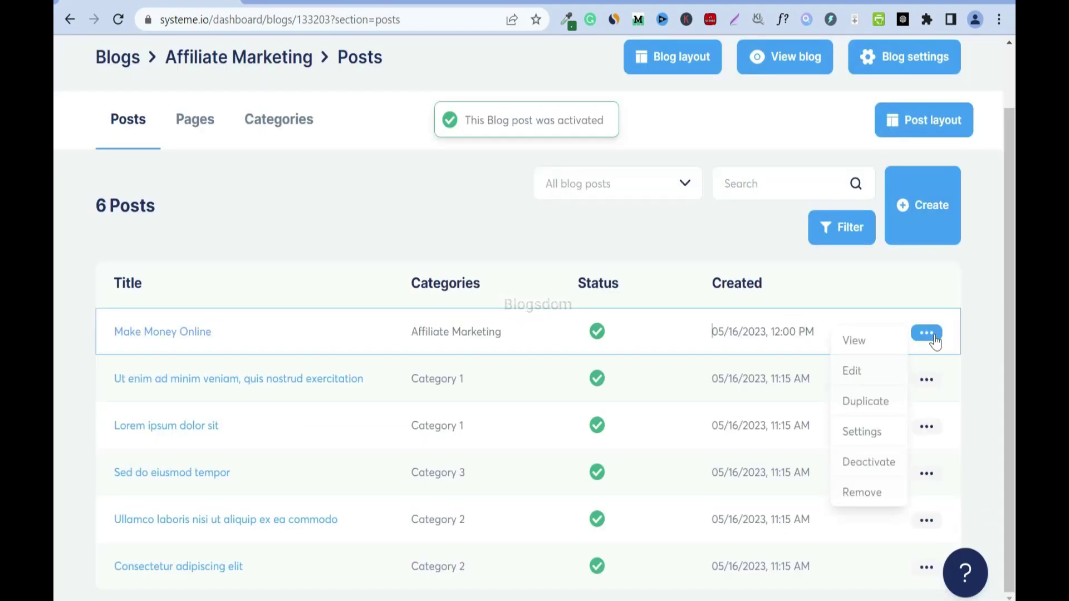
left_click(878, 344)
scroll(56, 221, "down", 8)
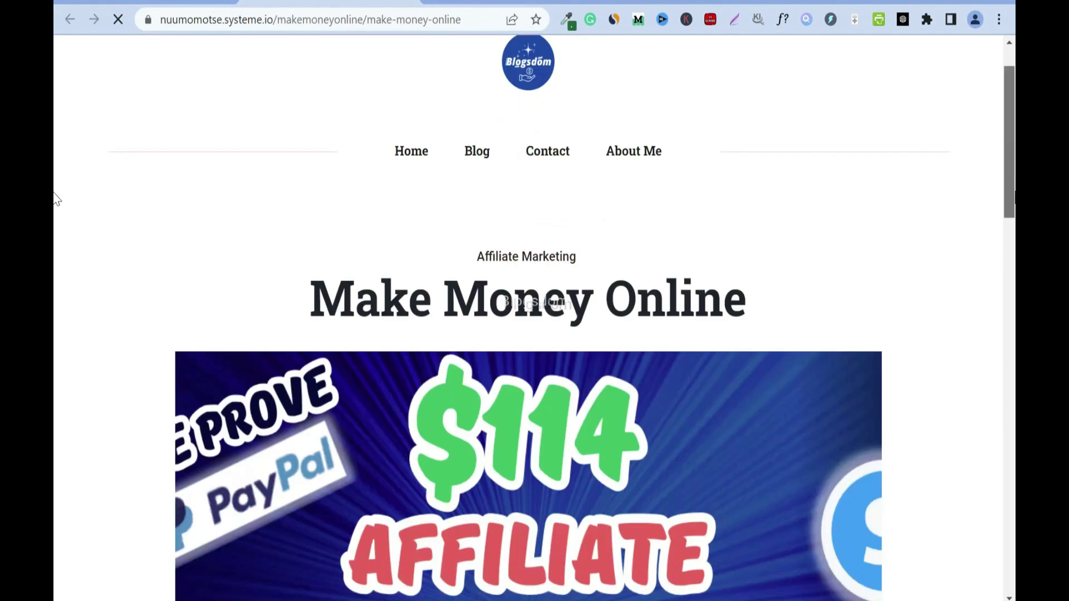
scroll(55, 222, "down", 6)
scroll(54, 327, "up", 3)
scroll(54, 327, "down", 8)
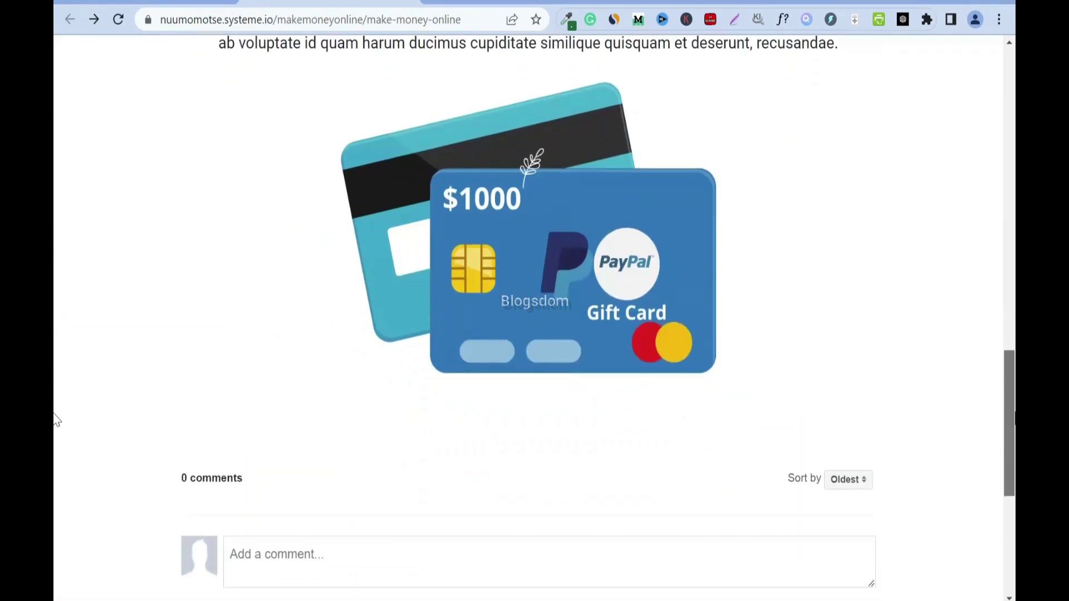
scroll(55, 427, "up", 15)
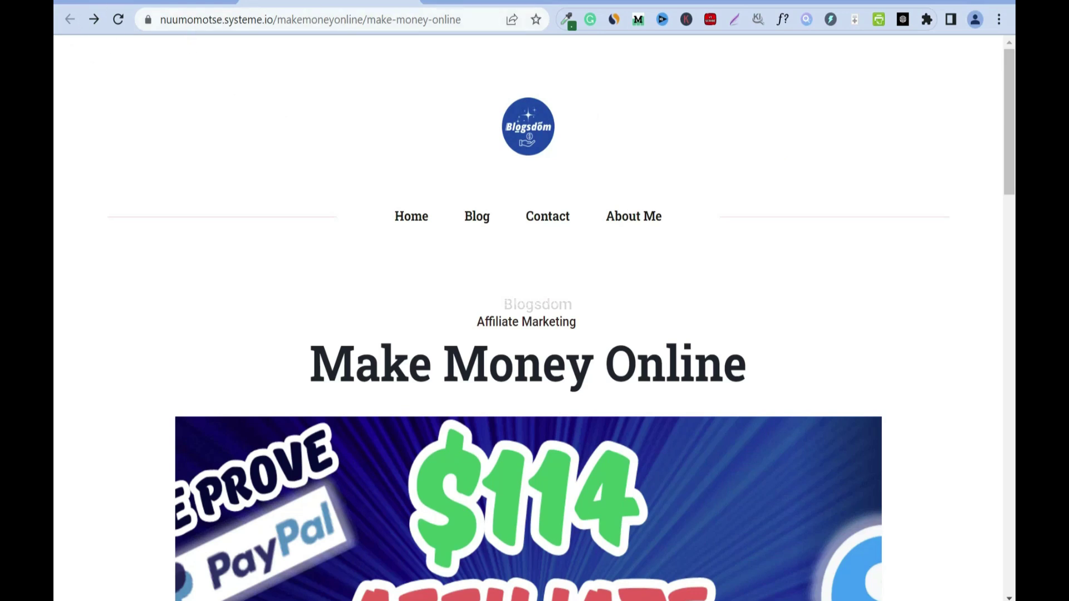
left_click(411, 1)
Deactivate the Make Money Online blog post and confirm the deactivation.
left_click(931, 337)
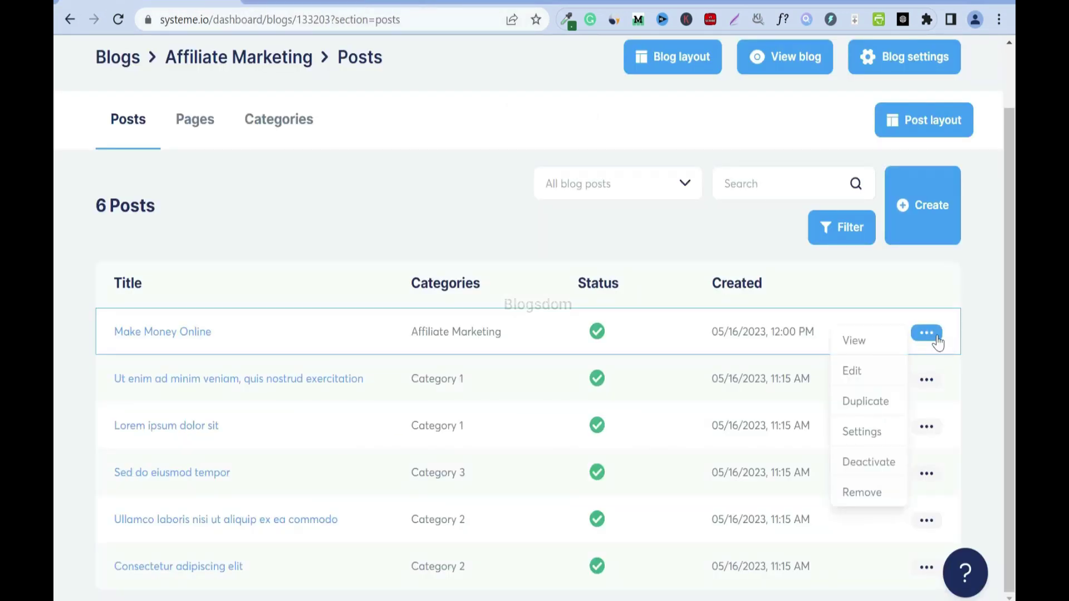
left_click(869, 462)
left_click(425, 375)
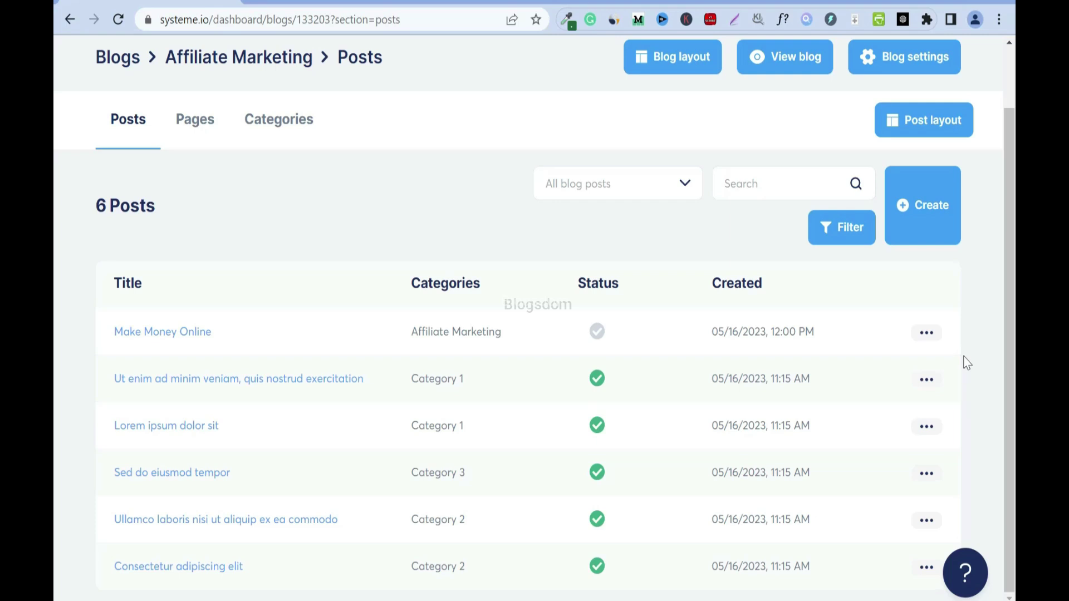
Reopen the Make Money Online post for editing, save its changes and exit back to the posts list.
left_click(926, 332)
left_click(867, 371)
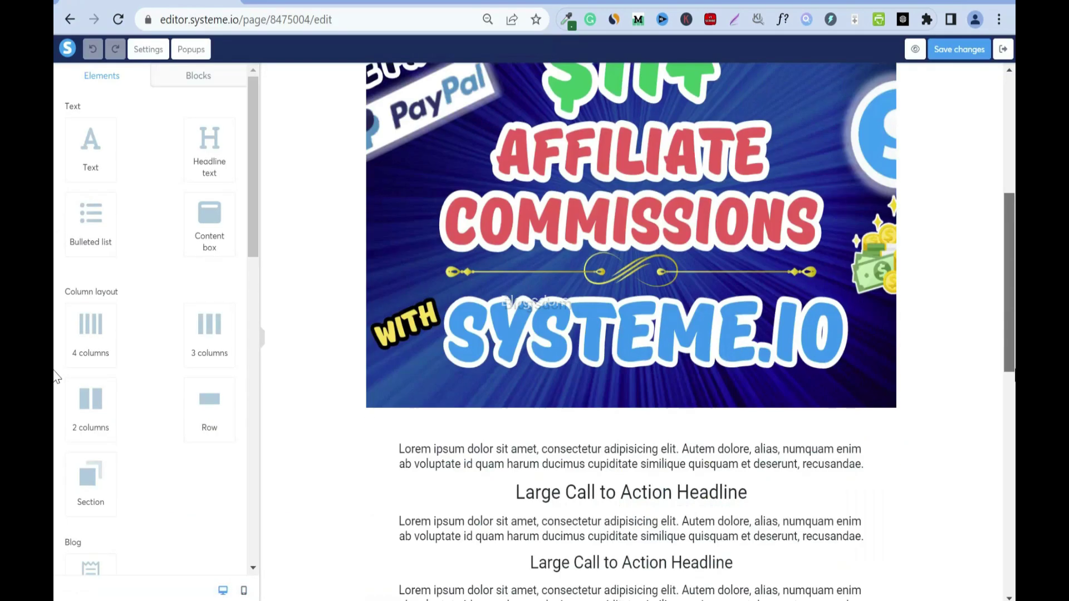
left_click(979, 51)
left_click(1004, 50)
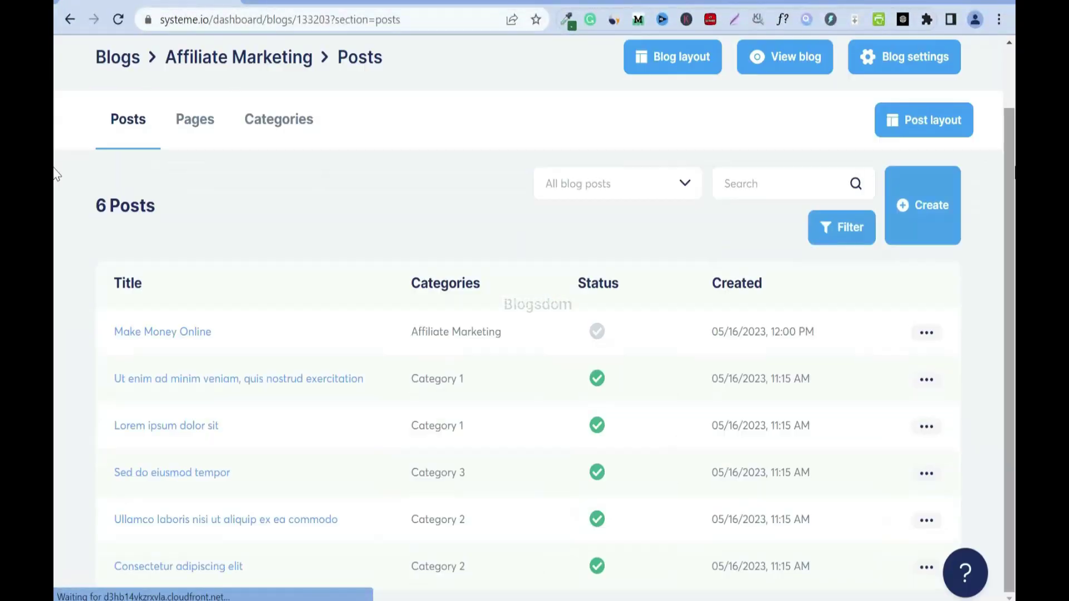
left_click(926, 333)
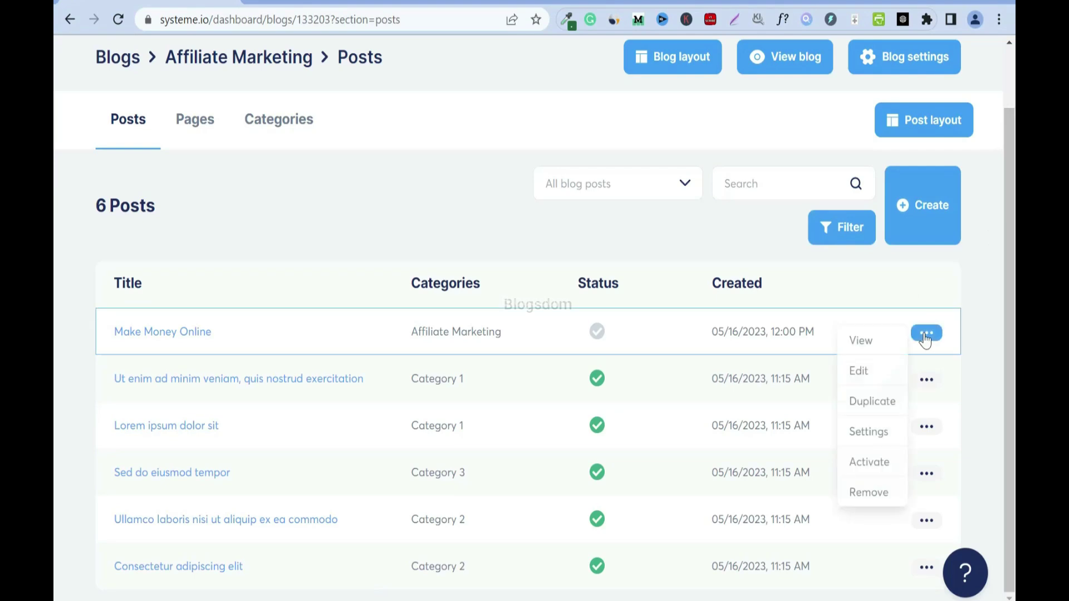
left_click(870, 464)
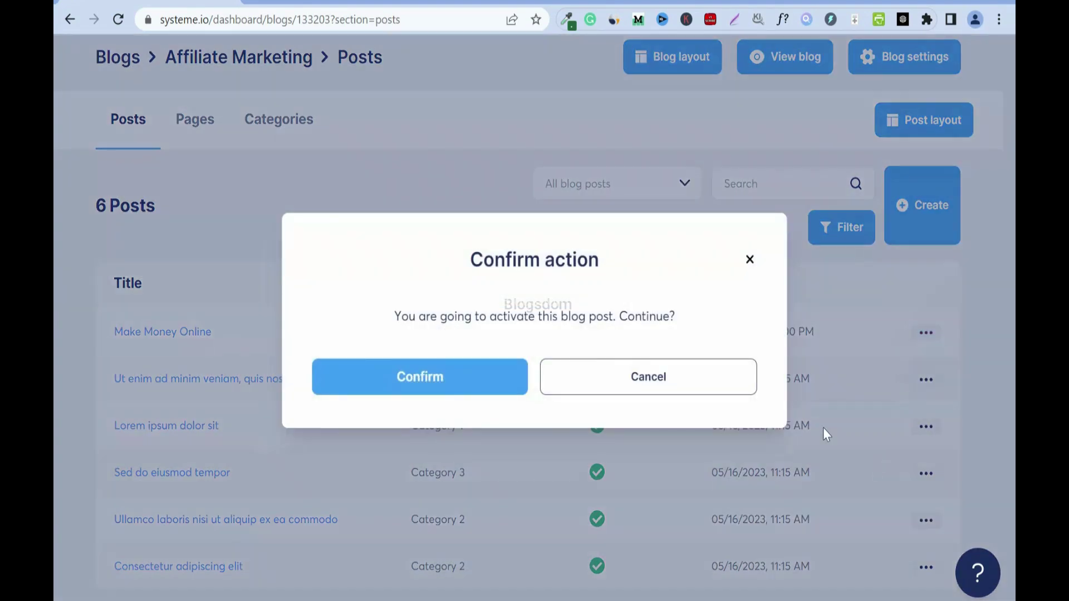
left_click(748, 261)
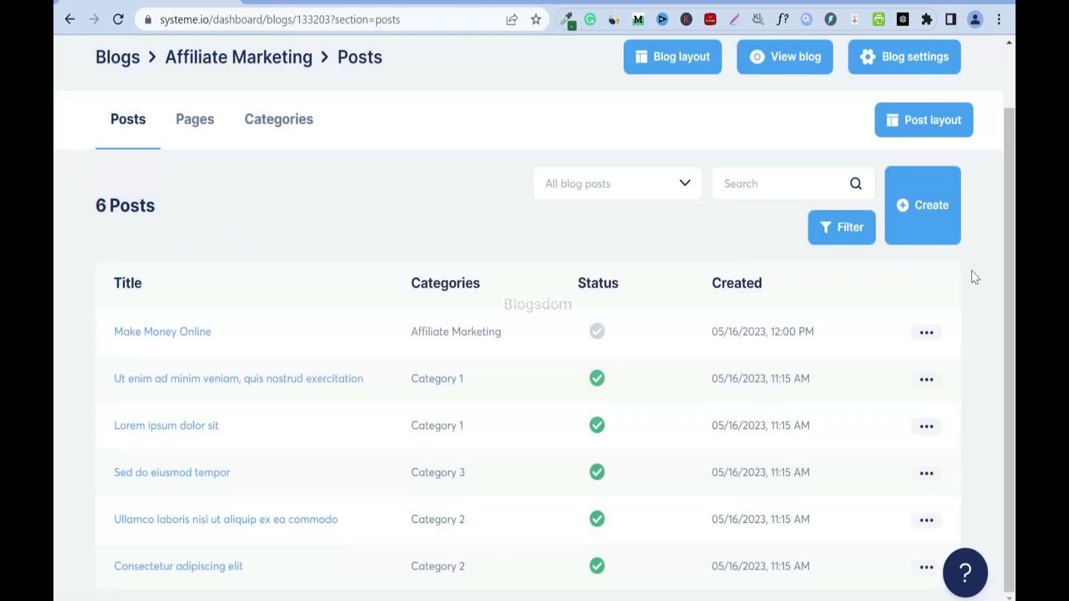